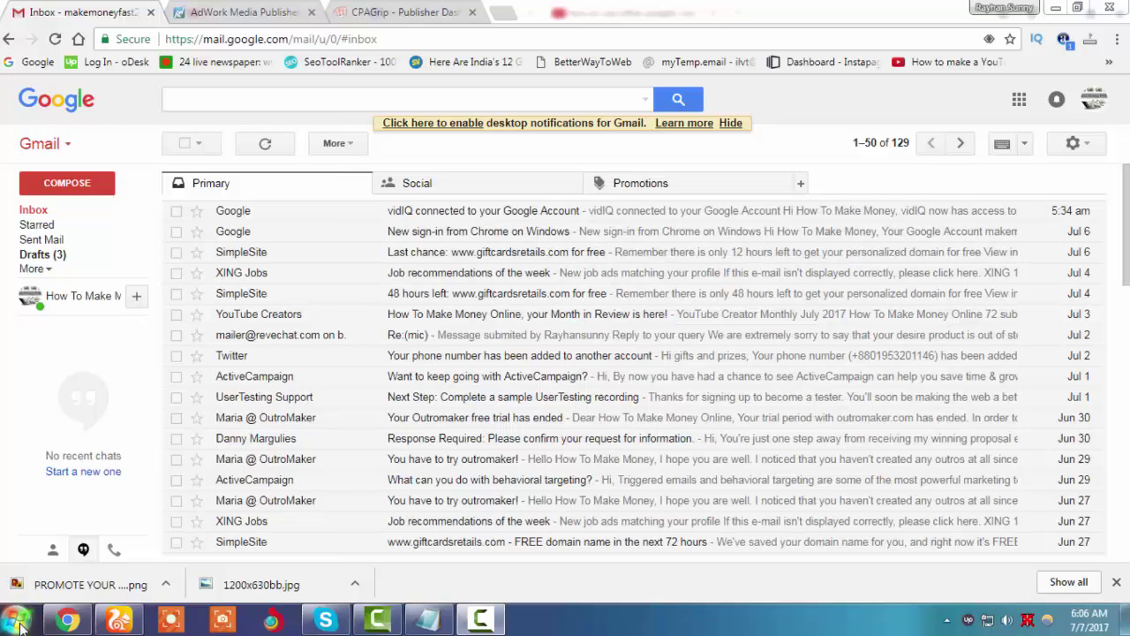
Start a Sound Recorder audio narration recording.
click(20, 625)
click(85, 292)
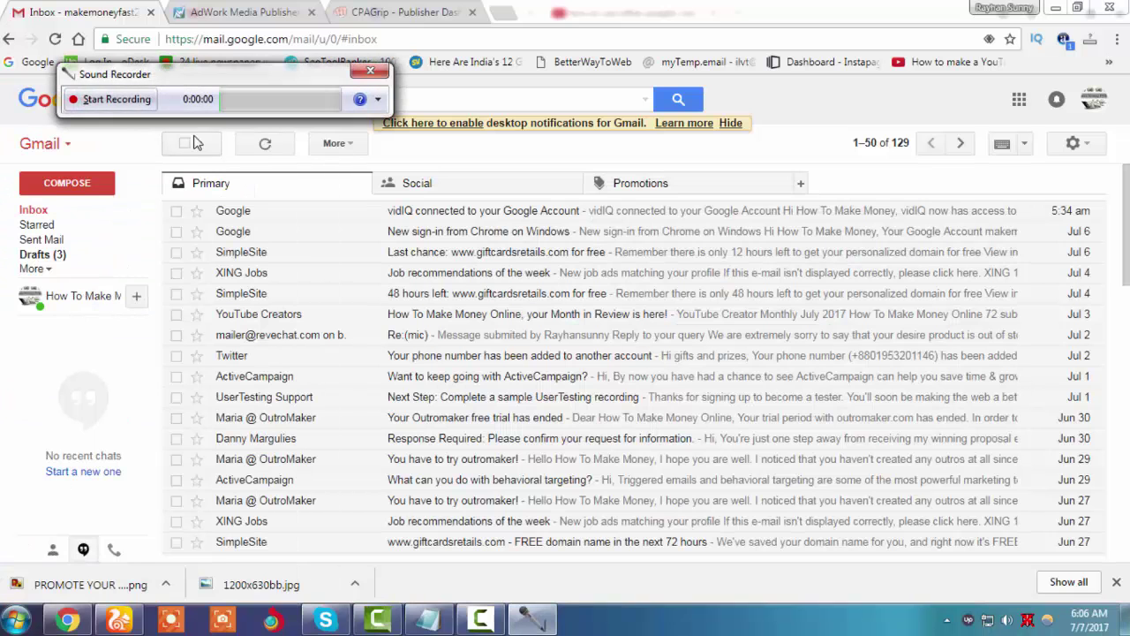
click(122, 101)
Switch to the AdWork Media campaigns tab and close the CPAGrip tab.
click(249, 12)
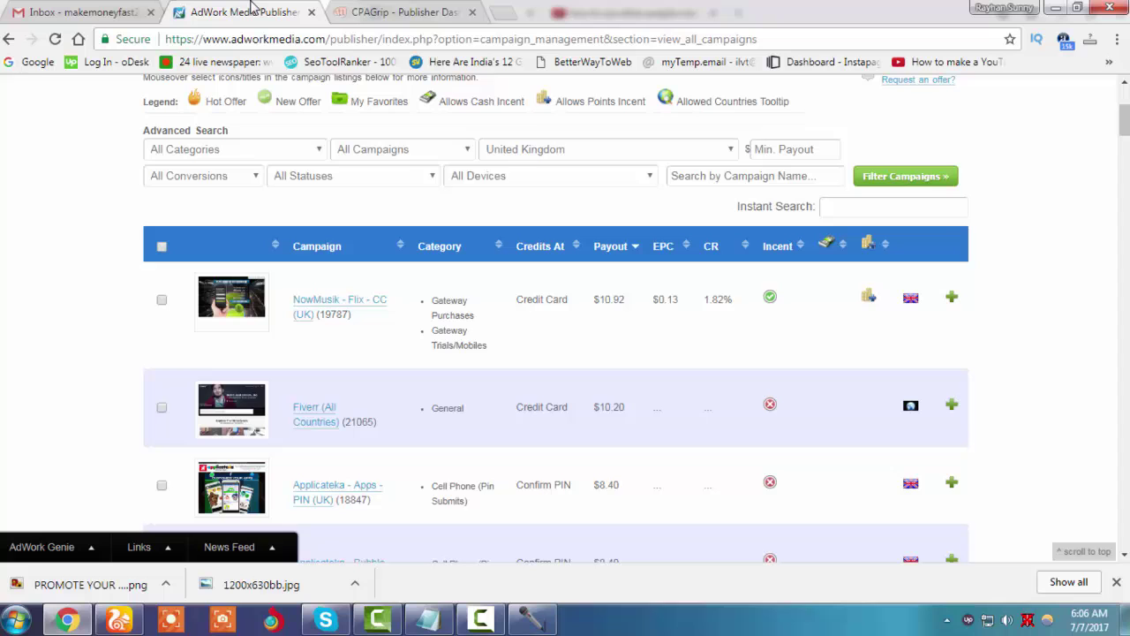
scroll(375, 287, up, 3)
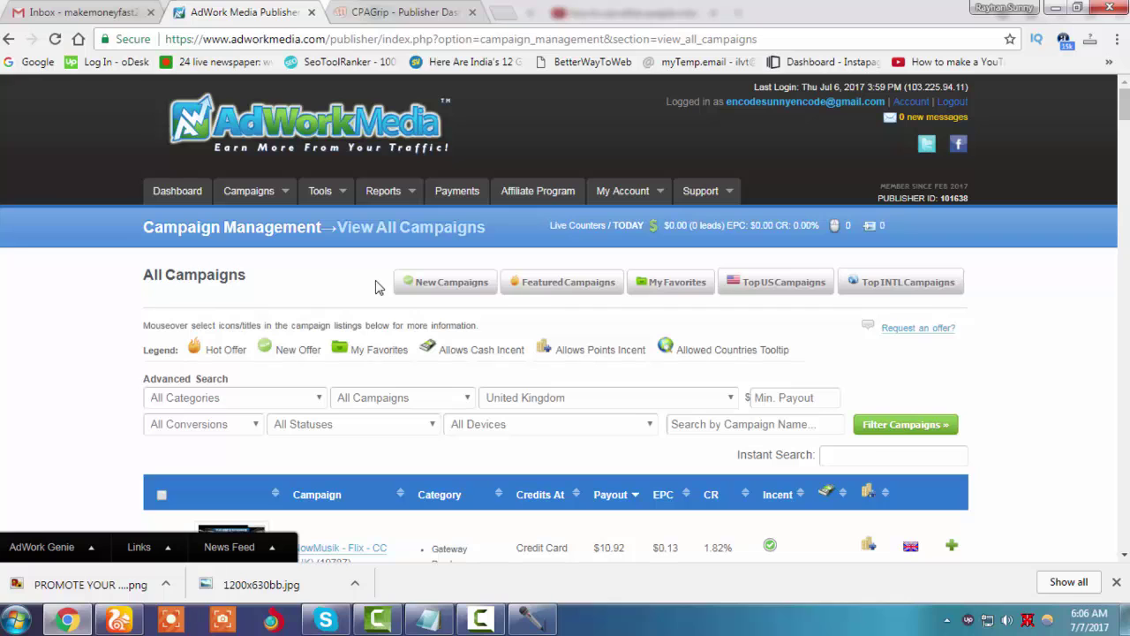
scroll(371, 325, down, 1)
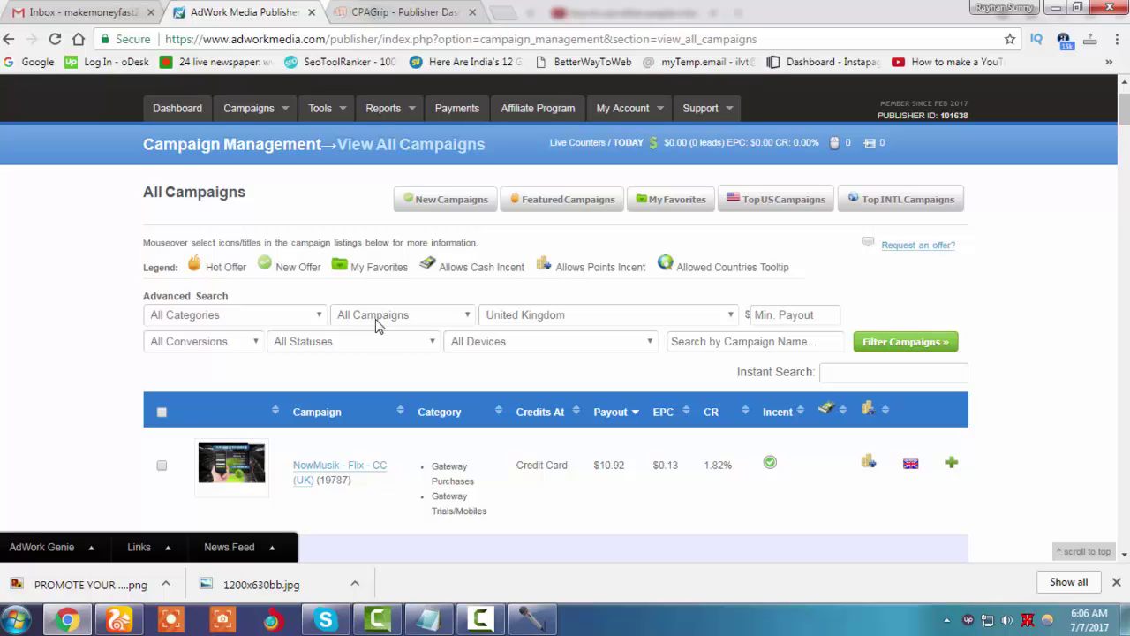
click(474, 12)
scroll(398, 221, up, 1)
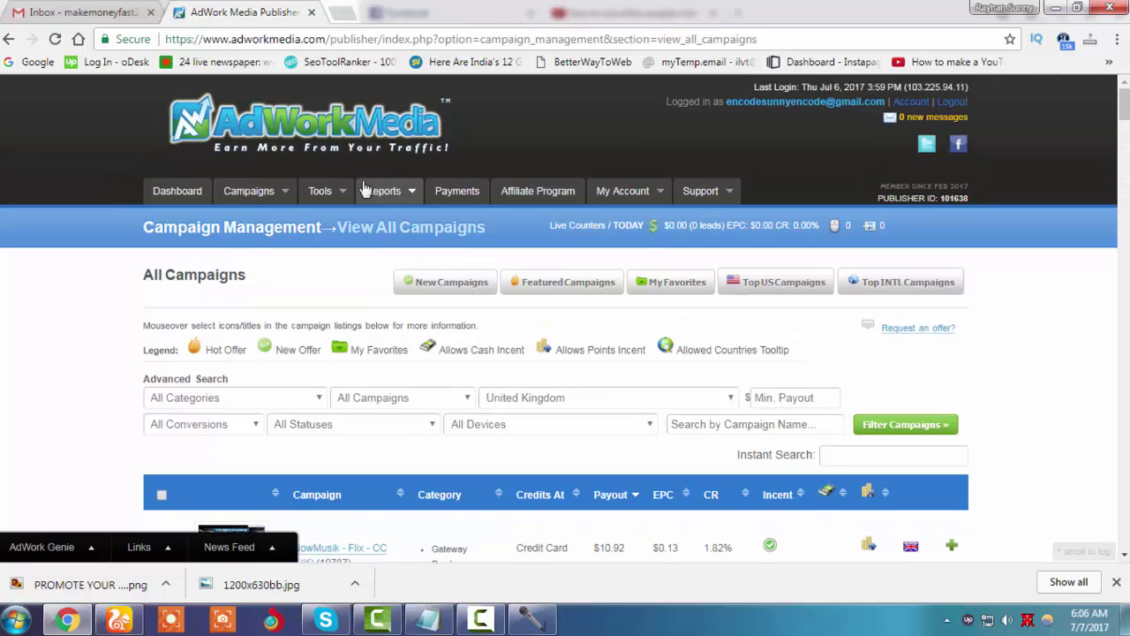
Open the publisher Dashboard and look over Performance Stats, campaign news and AWM Community Stats.
click(199, 189)
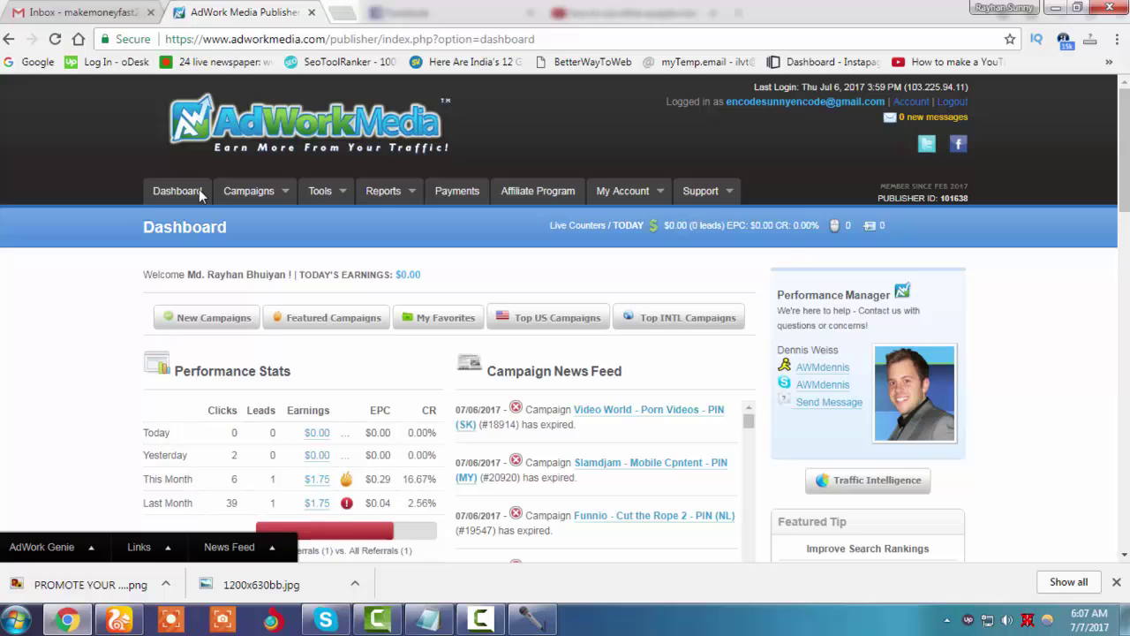
scroll(217, 287, down, 3)
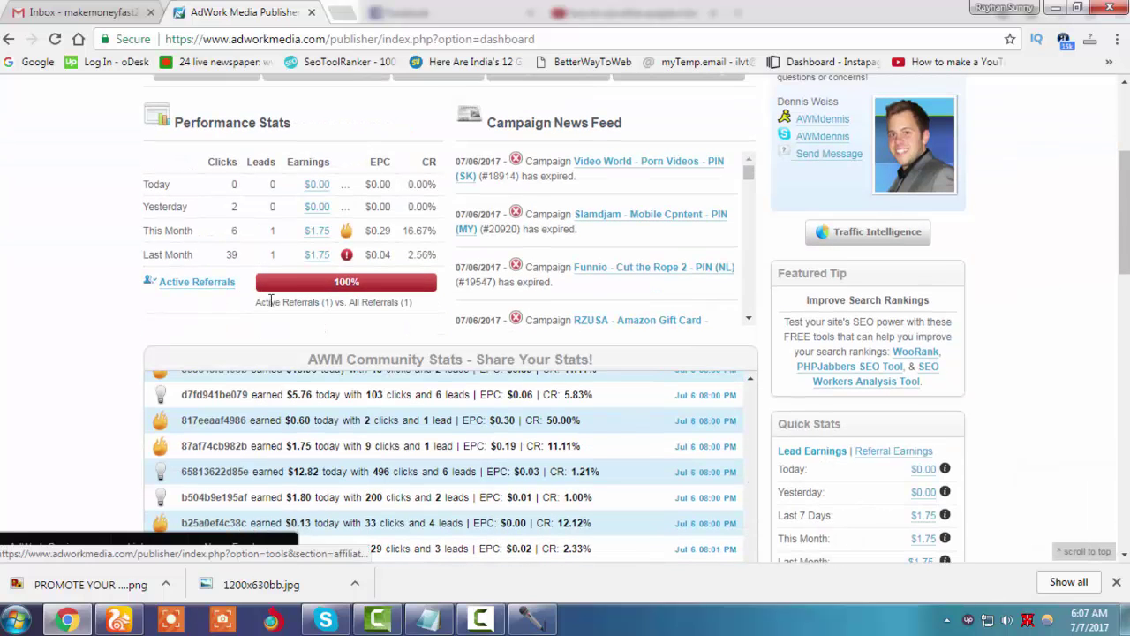
scroll(260, 298, down, 3)
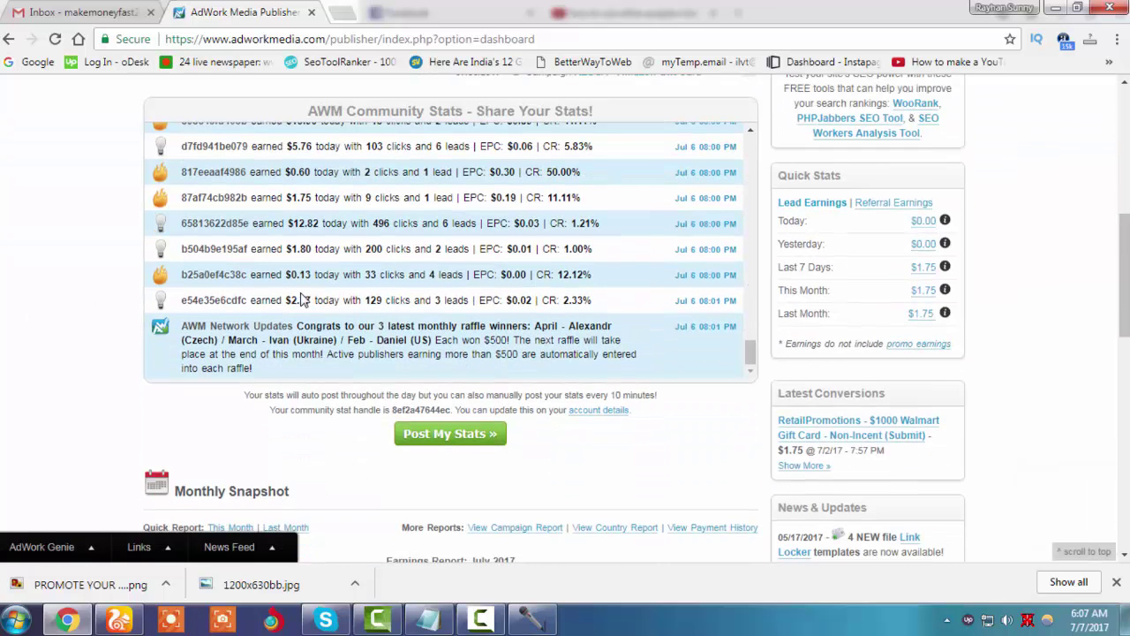
scroll(384, 276, up, 1)
scroll(384, 276, up, 5)
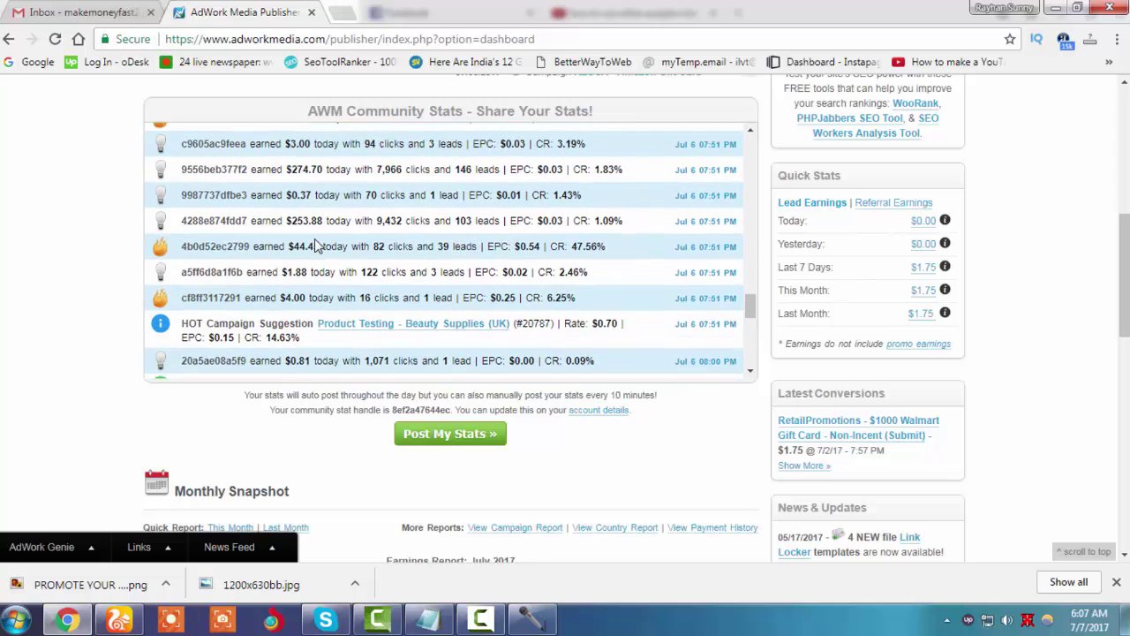
drag(747, 299, 742, 138)
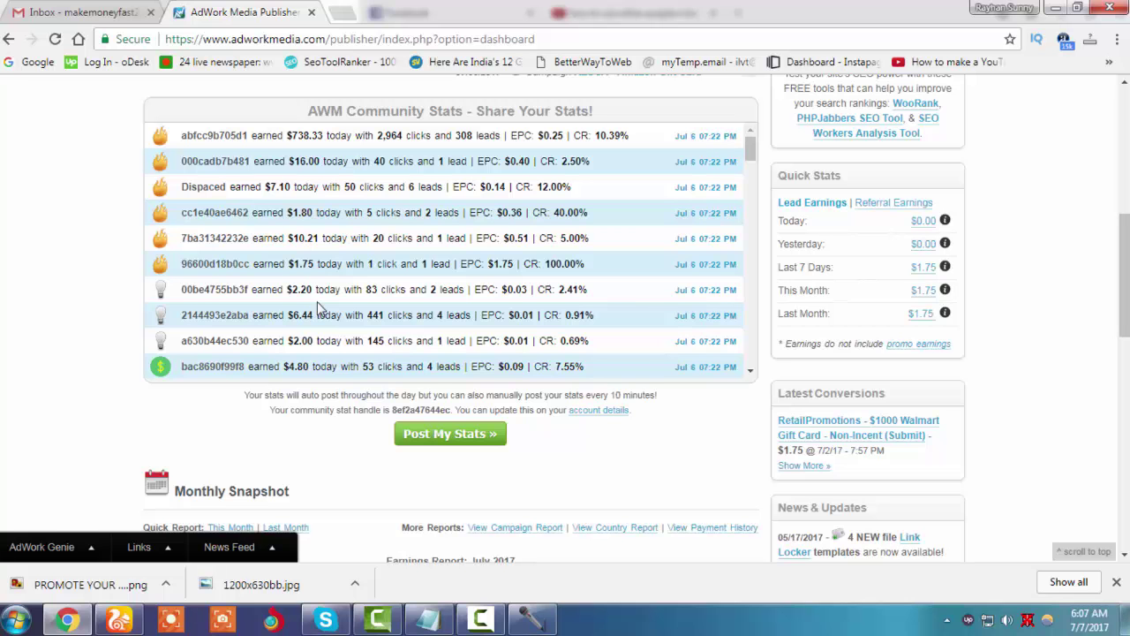
scroll(320, 308, up, 5)
scroll(2, 375, down, 2)
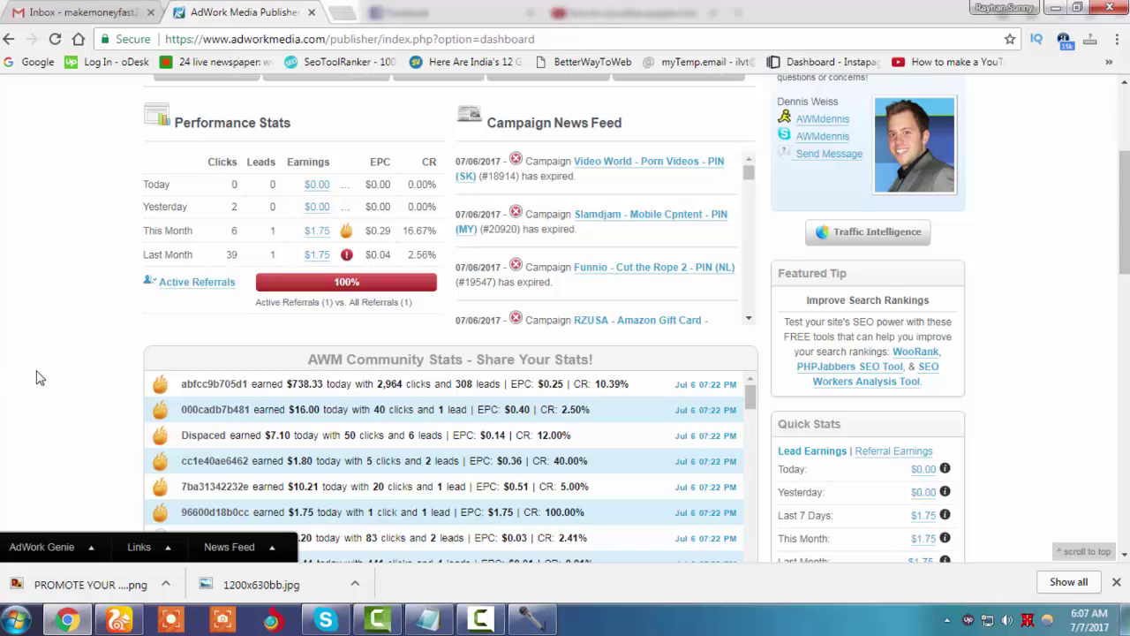
scroll(35, 375, down, 3)
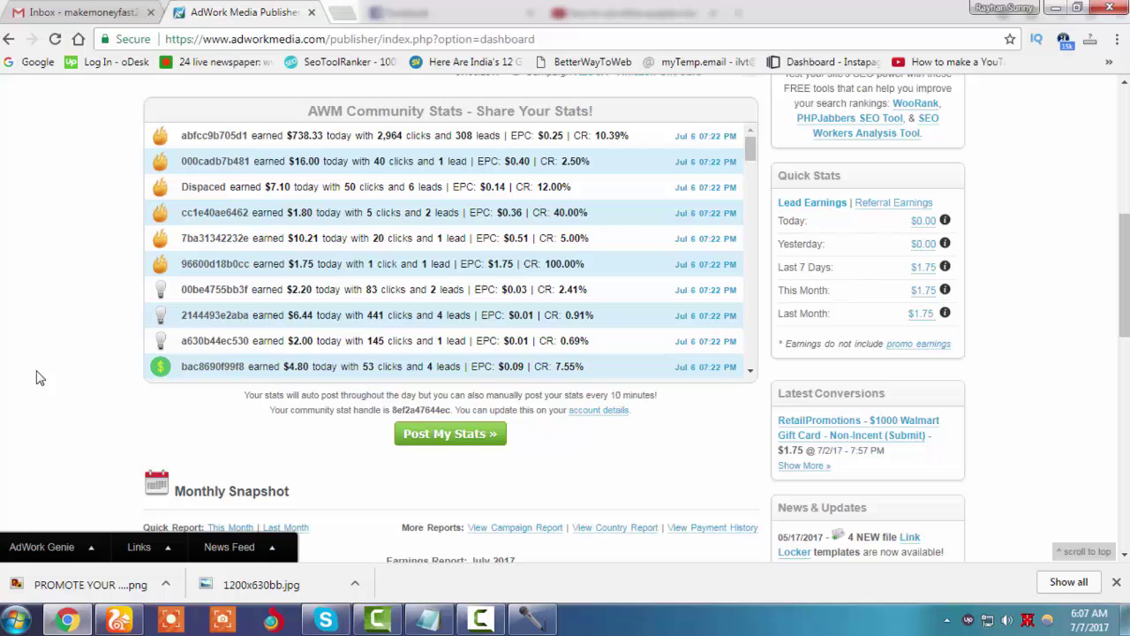
scroll(40, 377, up, 5)
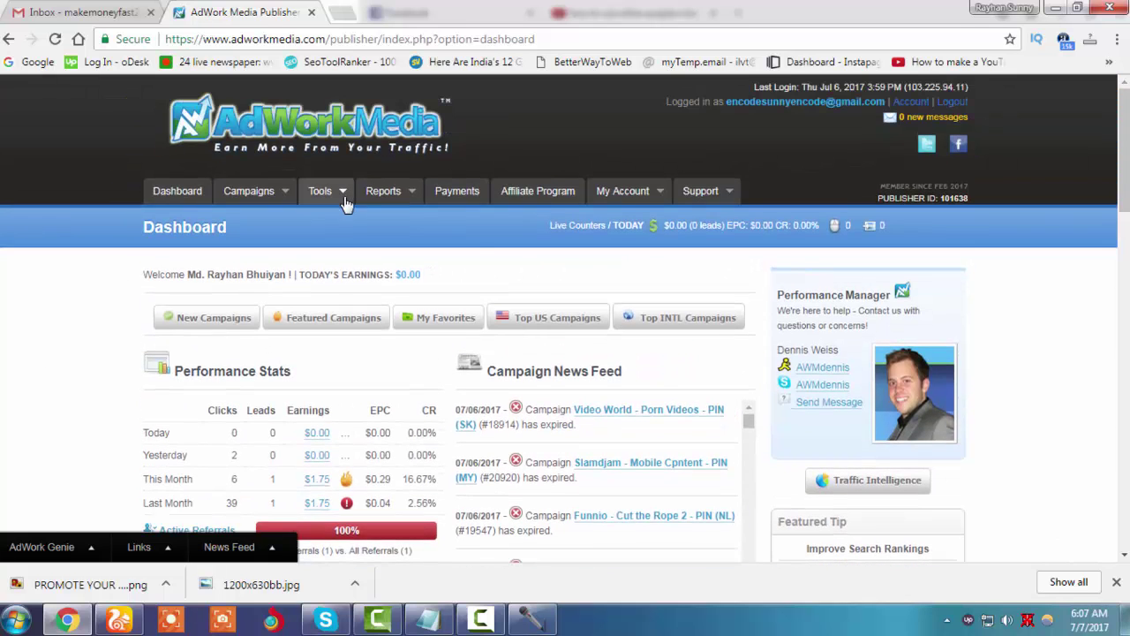
Glance at the publisher tools list, then go to All Campaigns with every filter set to All.
click(322, 192)
click(40, 318)
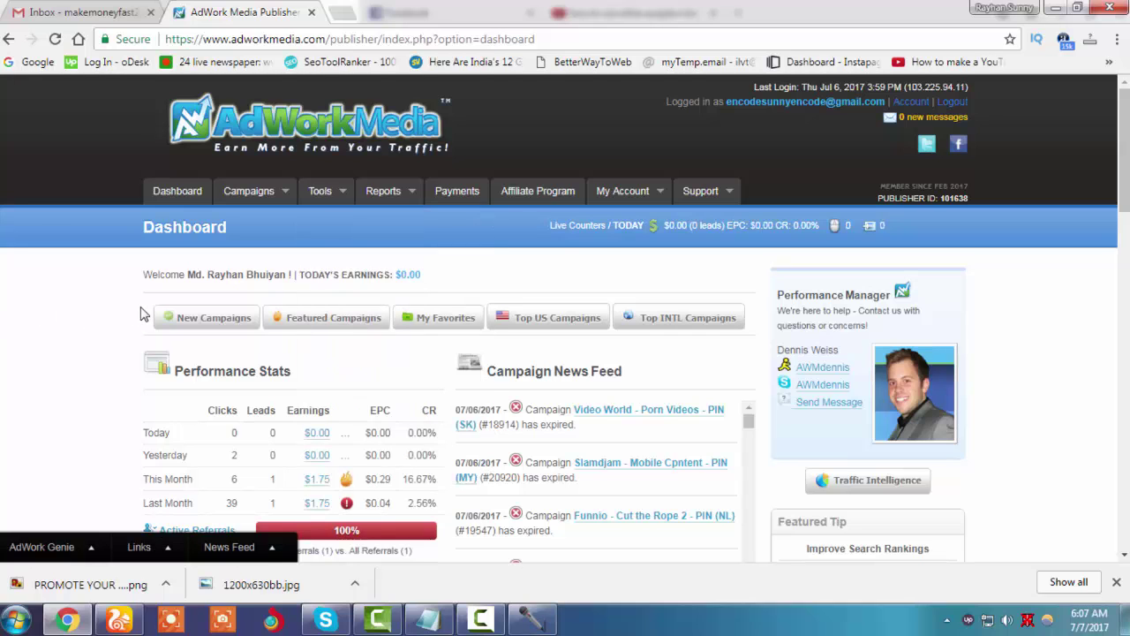
mouse_move(254, 201)
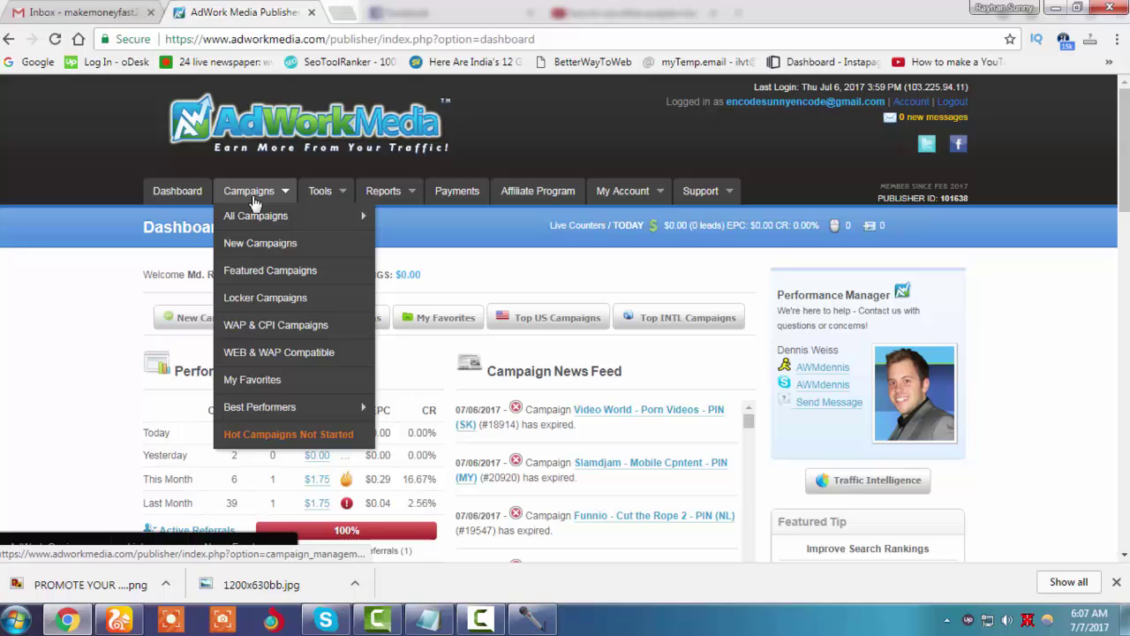
click(254, 202)
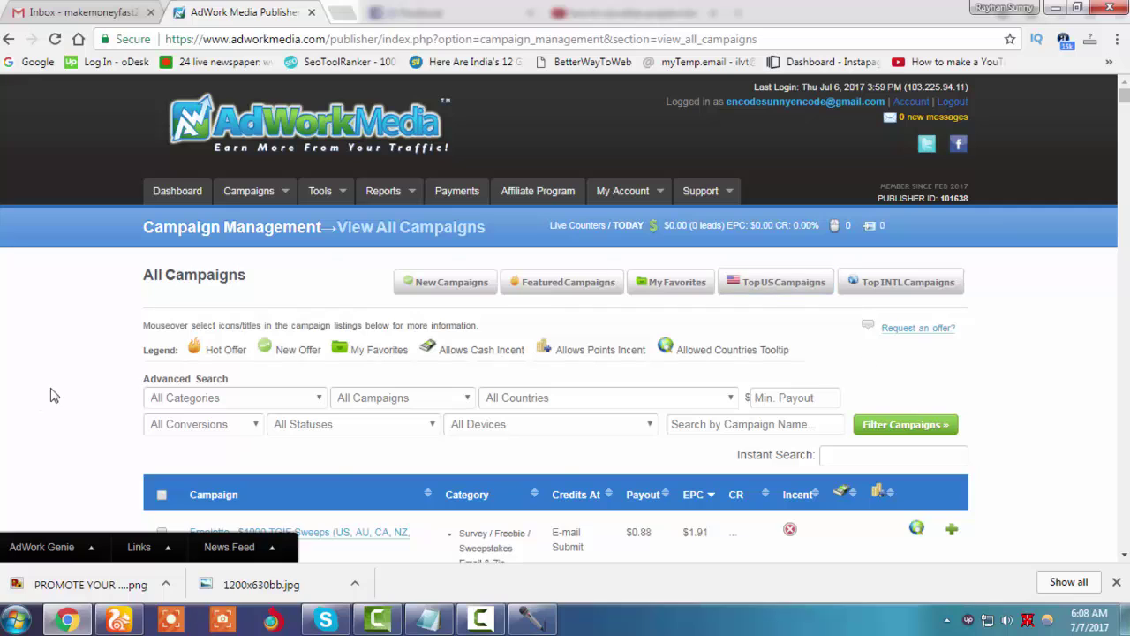
Leave Category, Conversions and Statuses at their defaults and set Countries to United States.
click(201, 406)
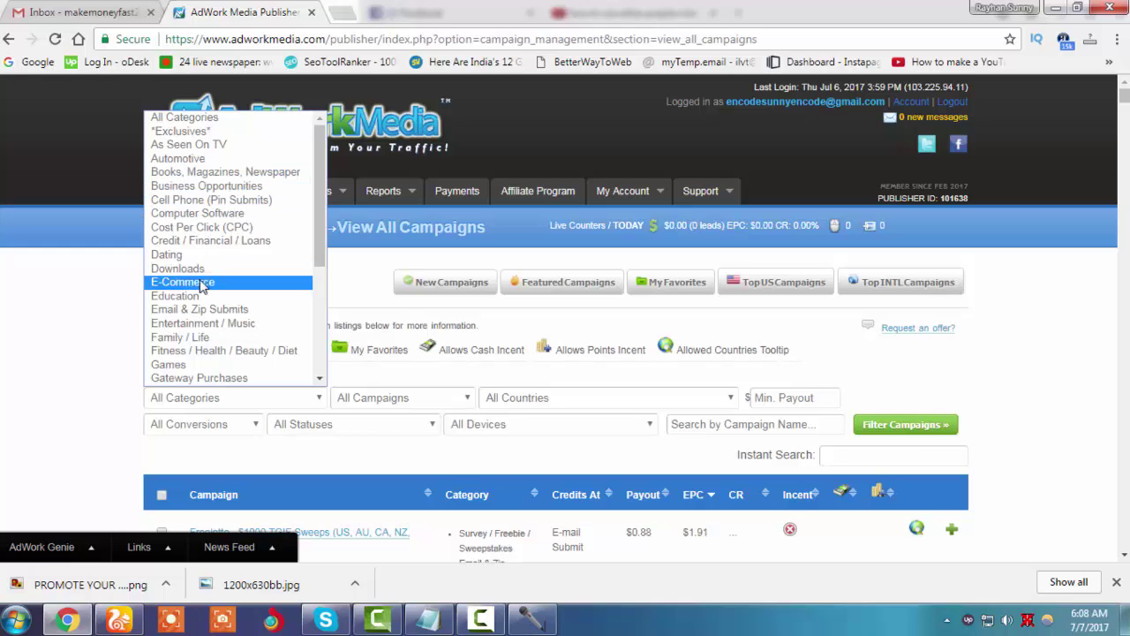
click(130, 454)
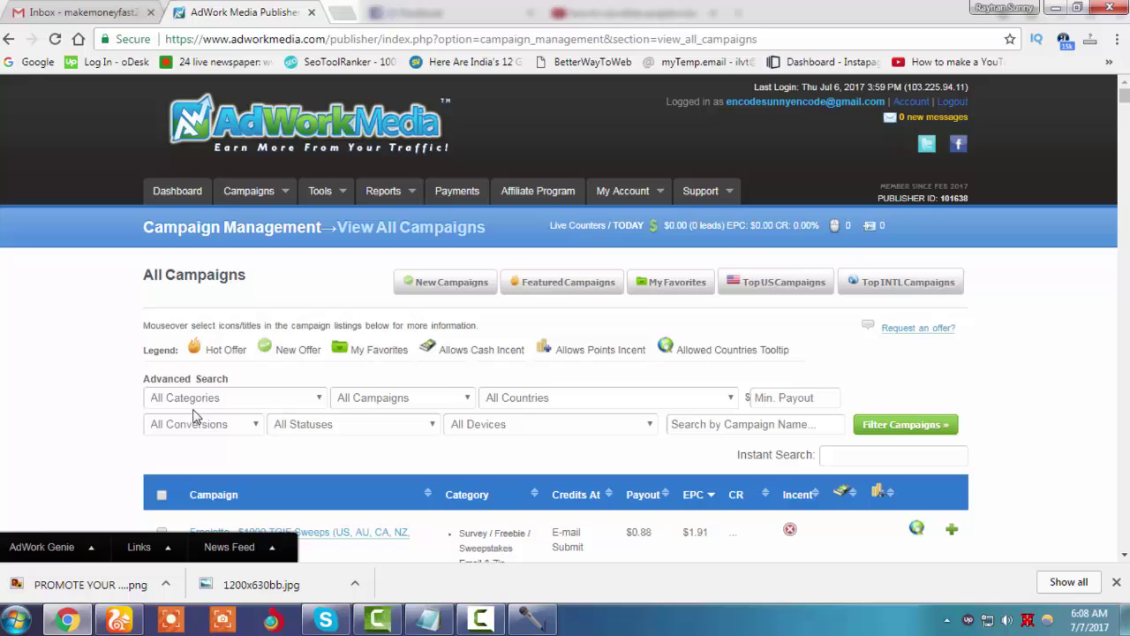
click(198, 417)
click(201, 428)
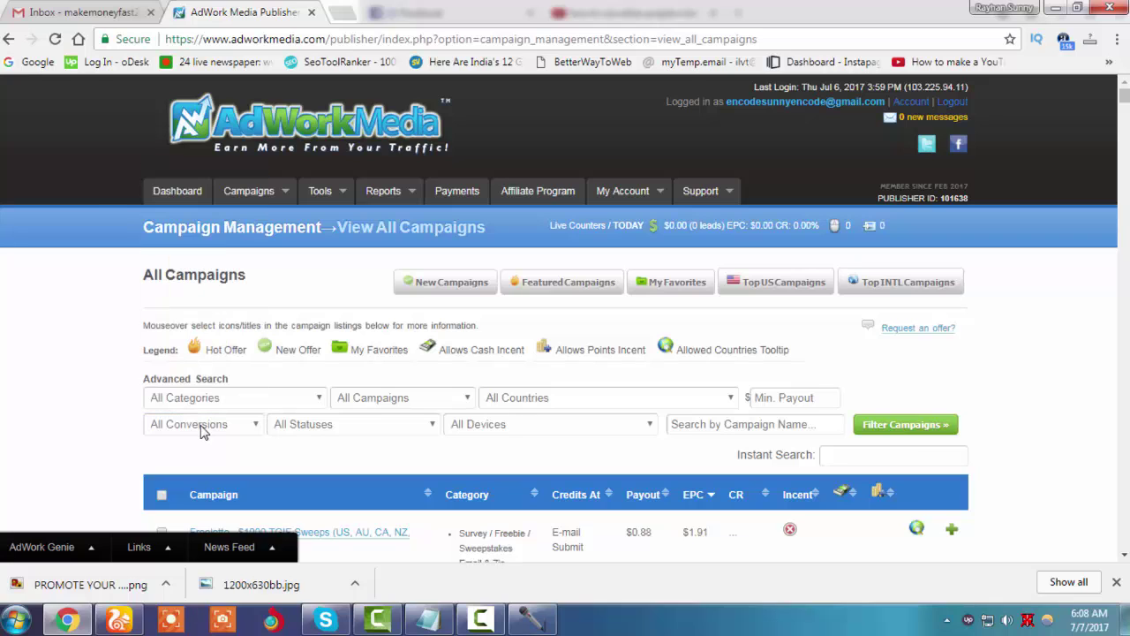
click(340, 429)
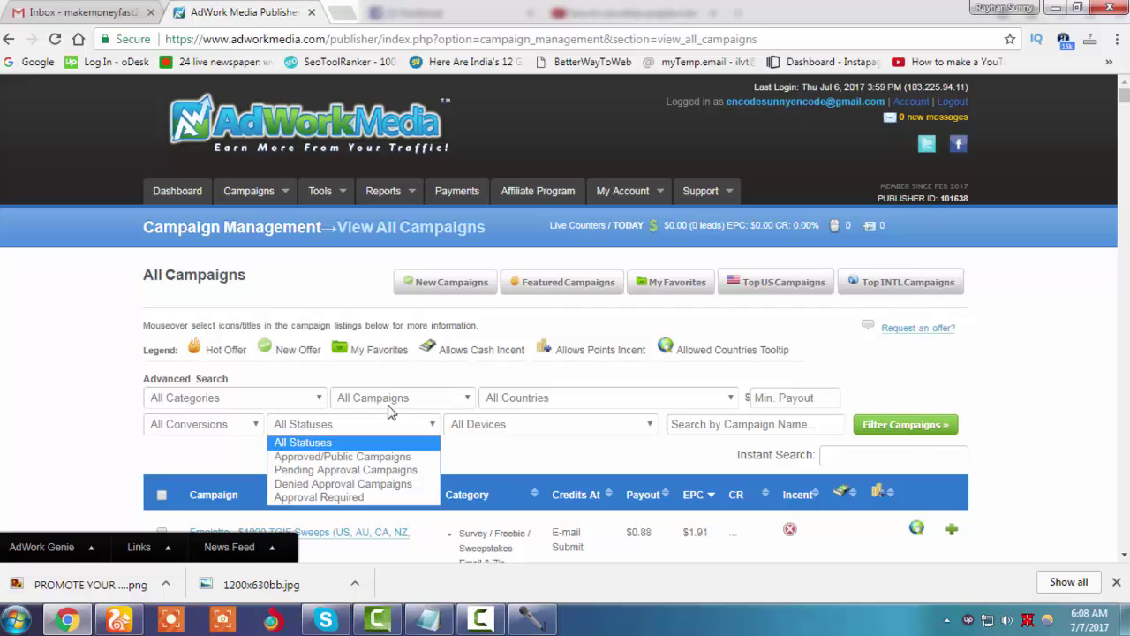
click(360, 428)
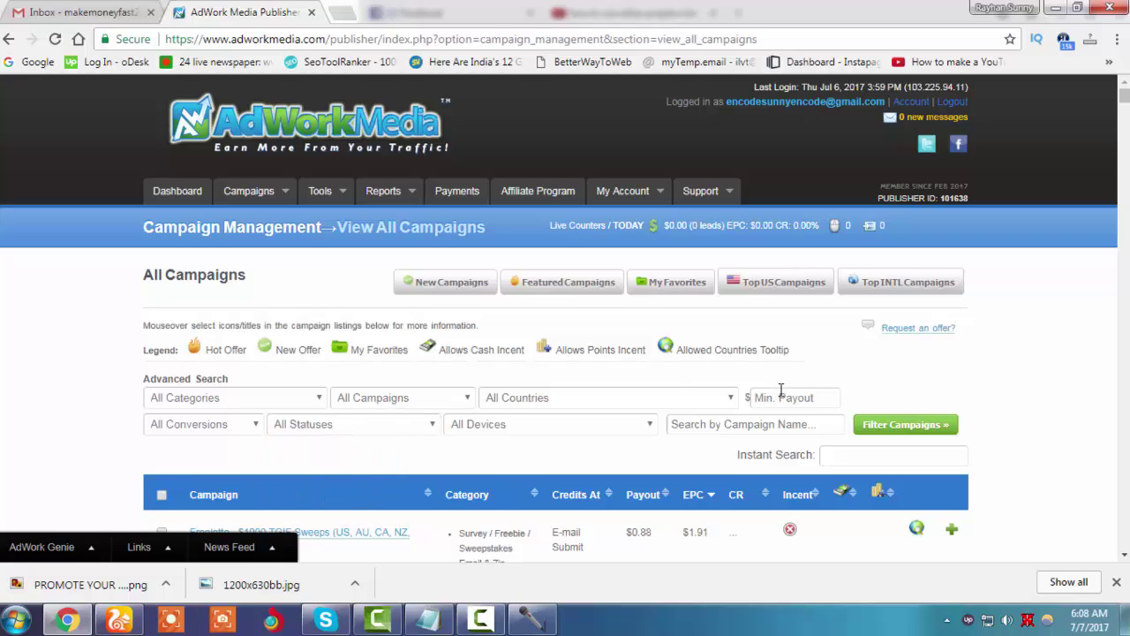
click(563, 405)
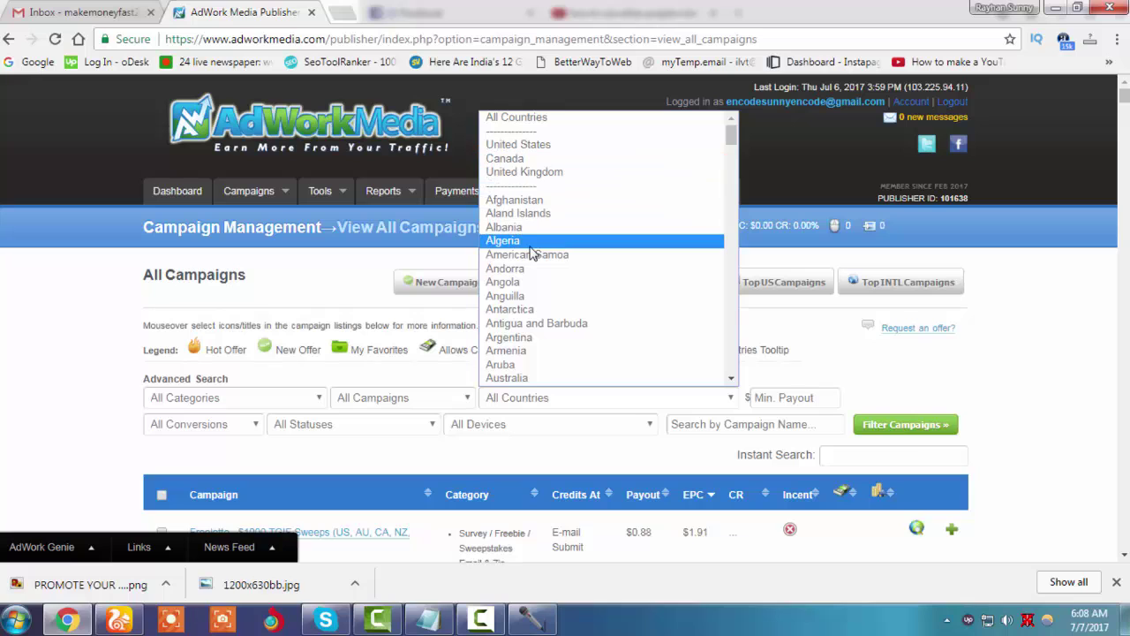
click(549, 146)
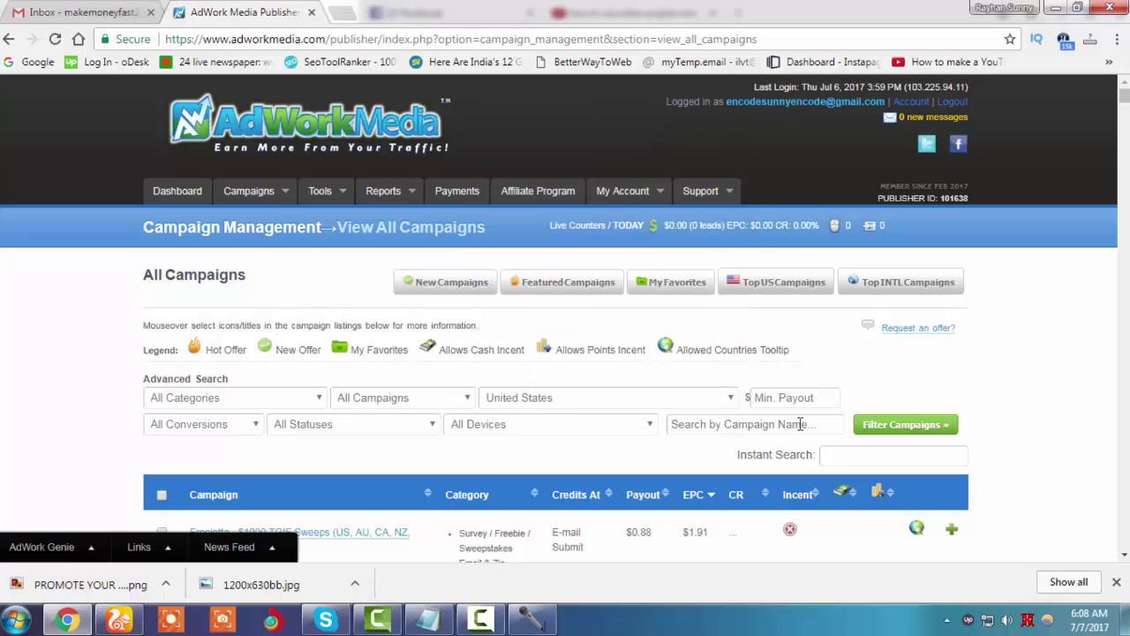
Apply the United States filter and scroll the US-only offers down to the $250 Grocery Gift Card.
click(880, 430)
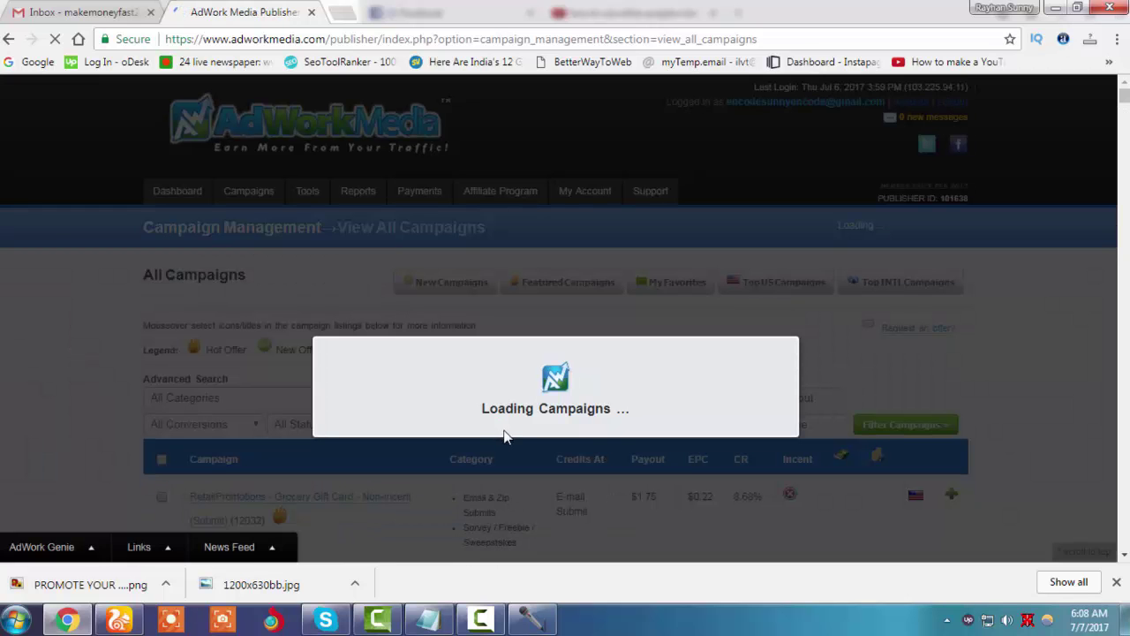
scroll(523, 437, down, 3)
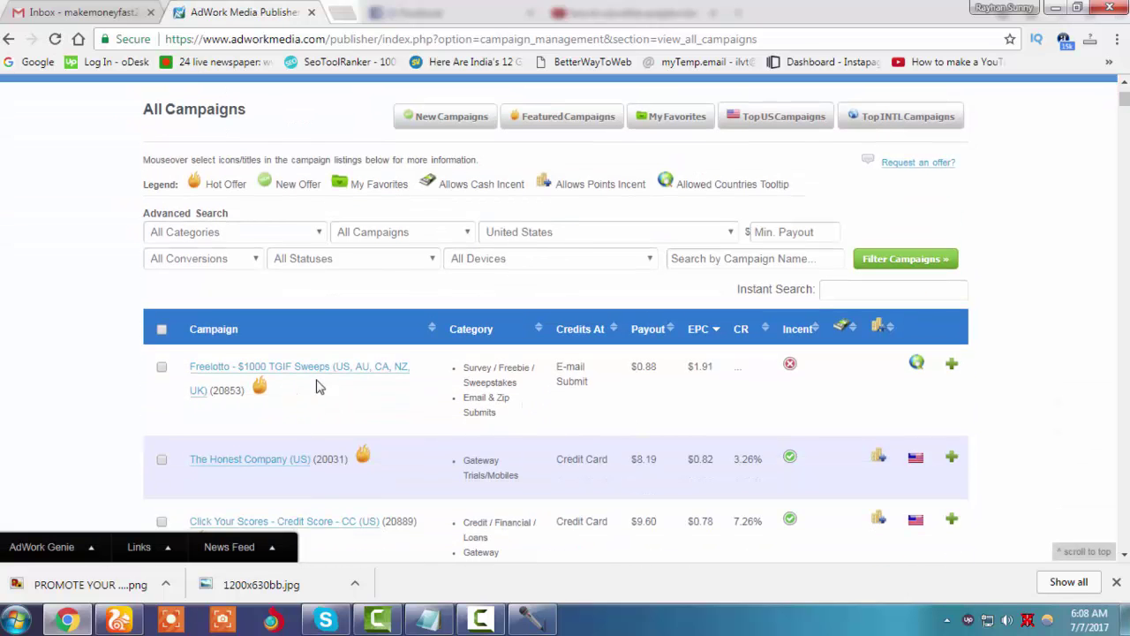
scroll(358, 391, down, 3)
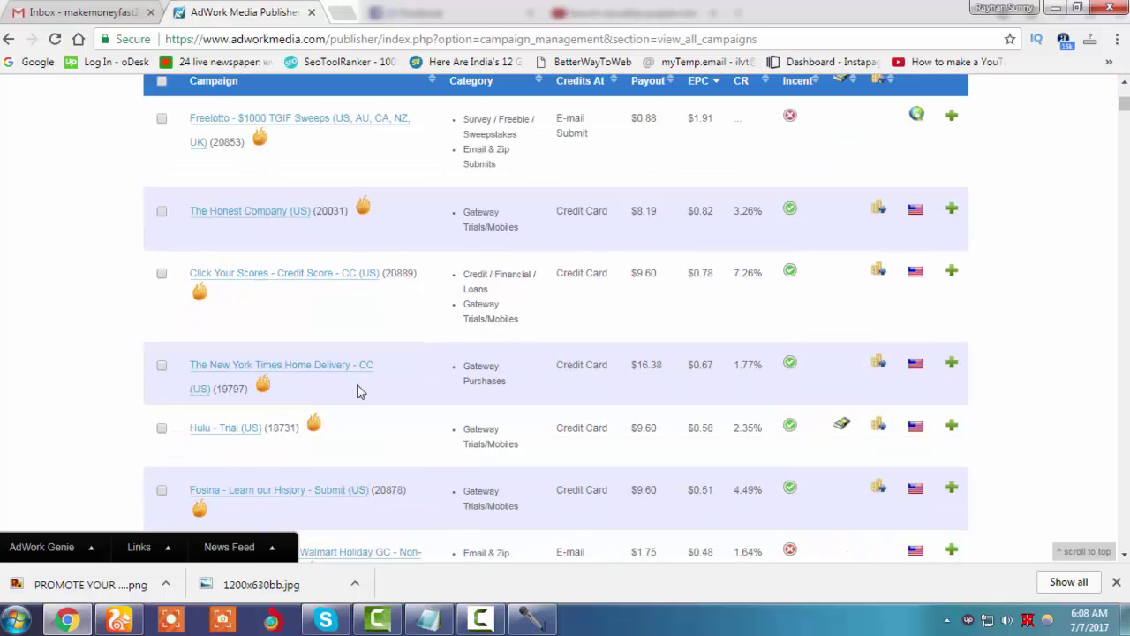
scroll(357, 392, down, 3)
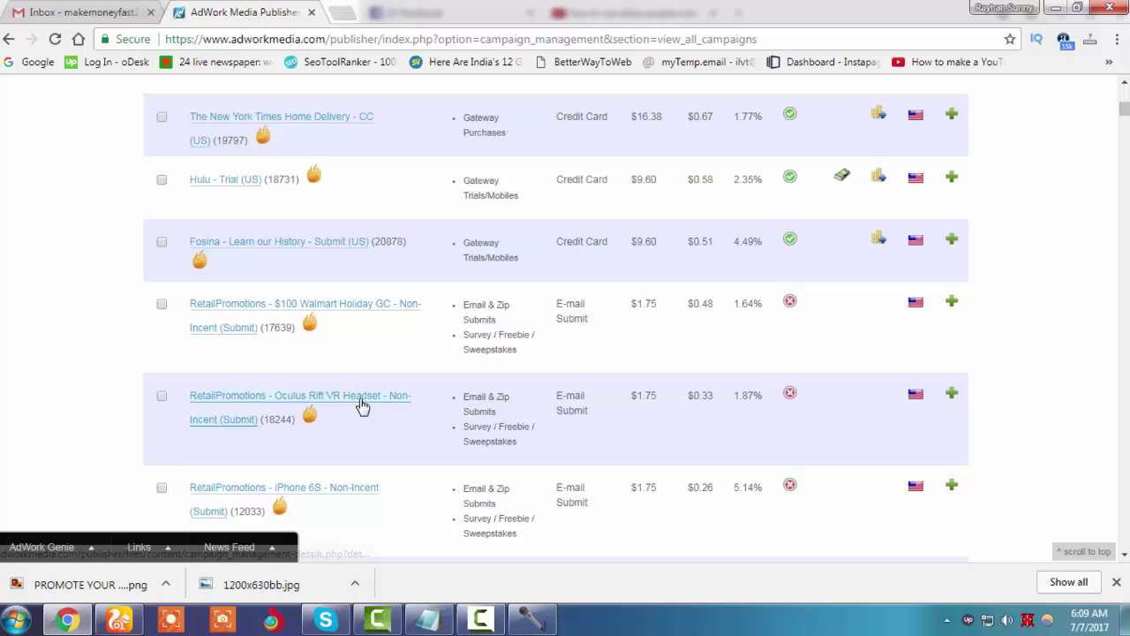
scroll(361, 406, up, 3)
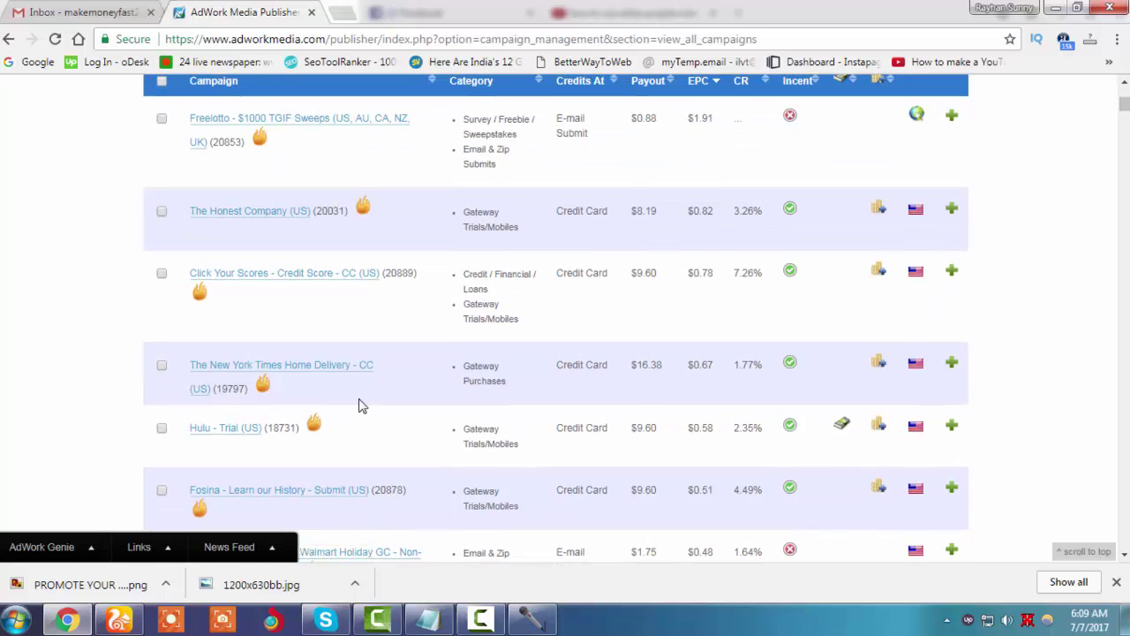
scroll(361, 404, up, 1)
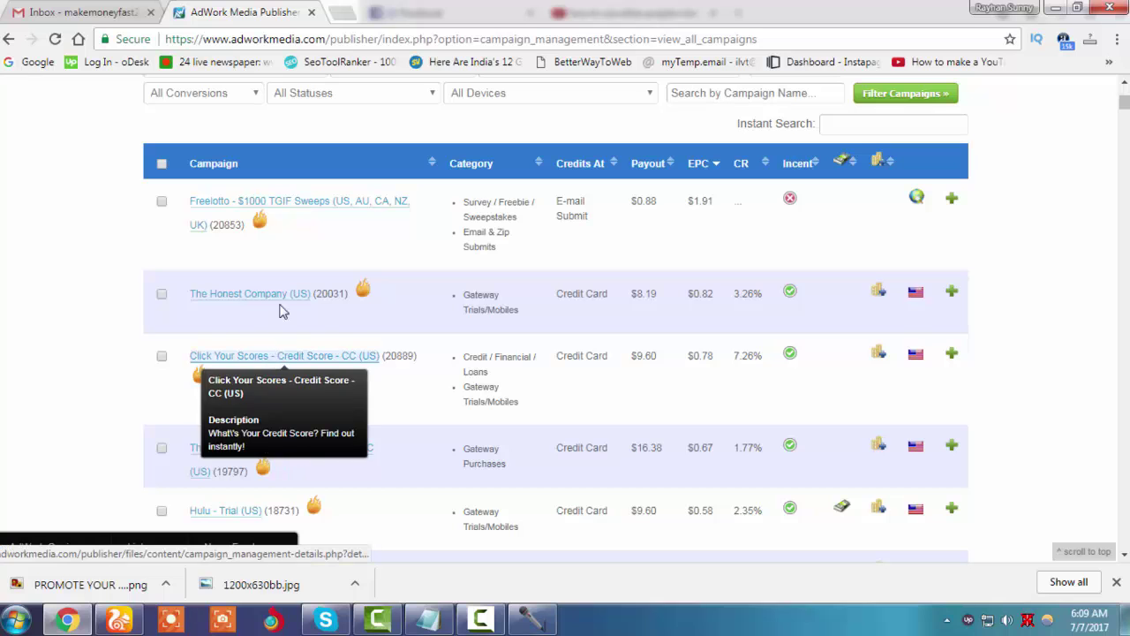
scroll(362, 424, down, 1)
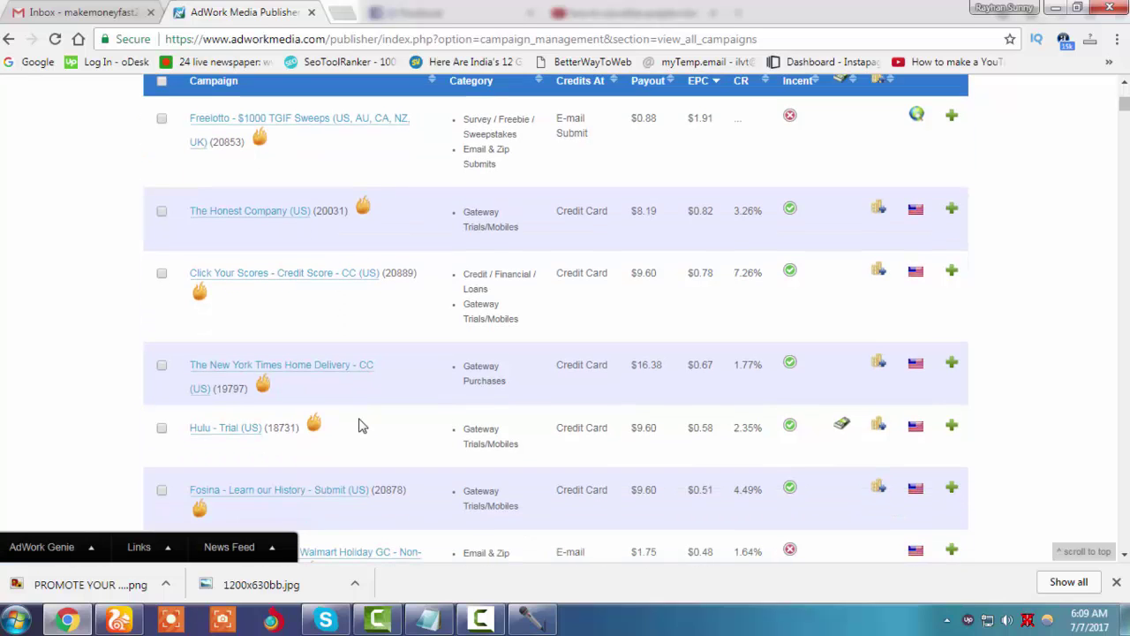
scroll(212, 442, down, 2)
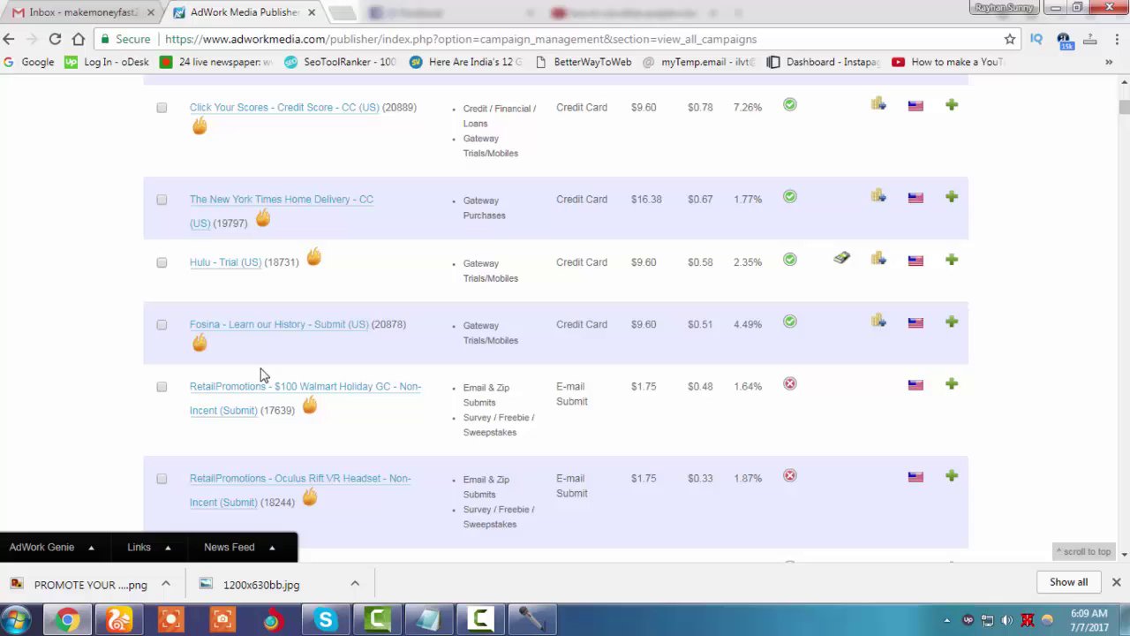
scroll(308, 385, down, 3)
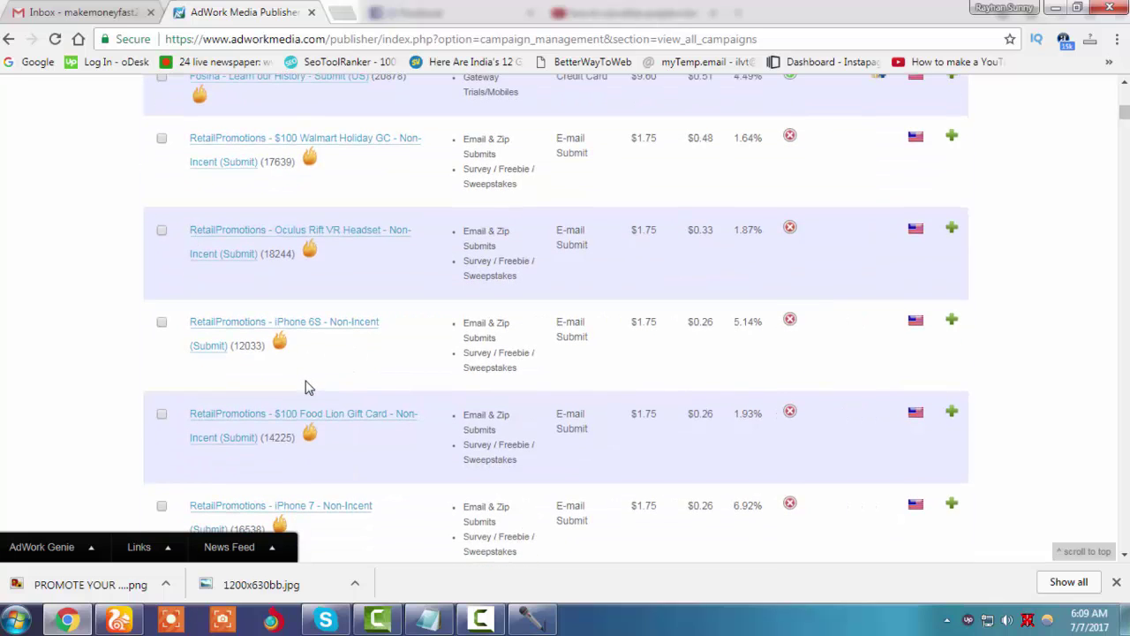
scroll(308, 386, down, 3)
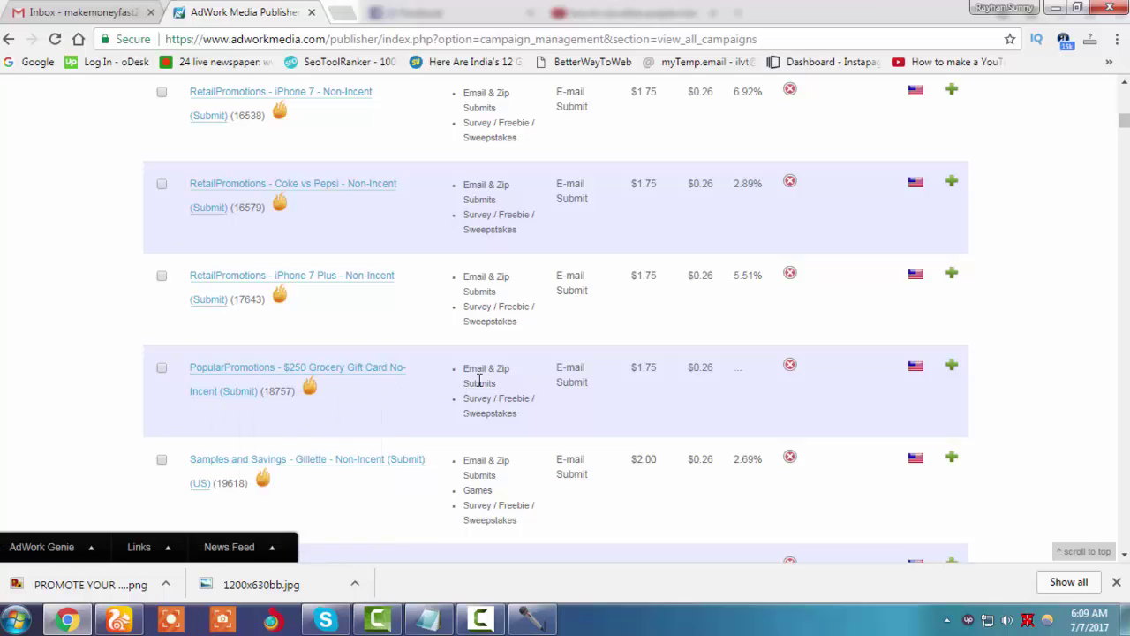
Open the $250 Grocery Gift Card details ($1.75 payout, approval required) and its approval request form.
click(393, 377)
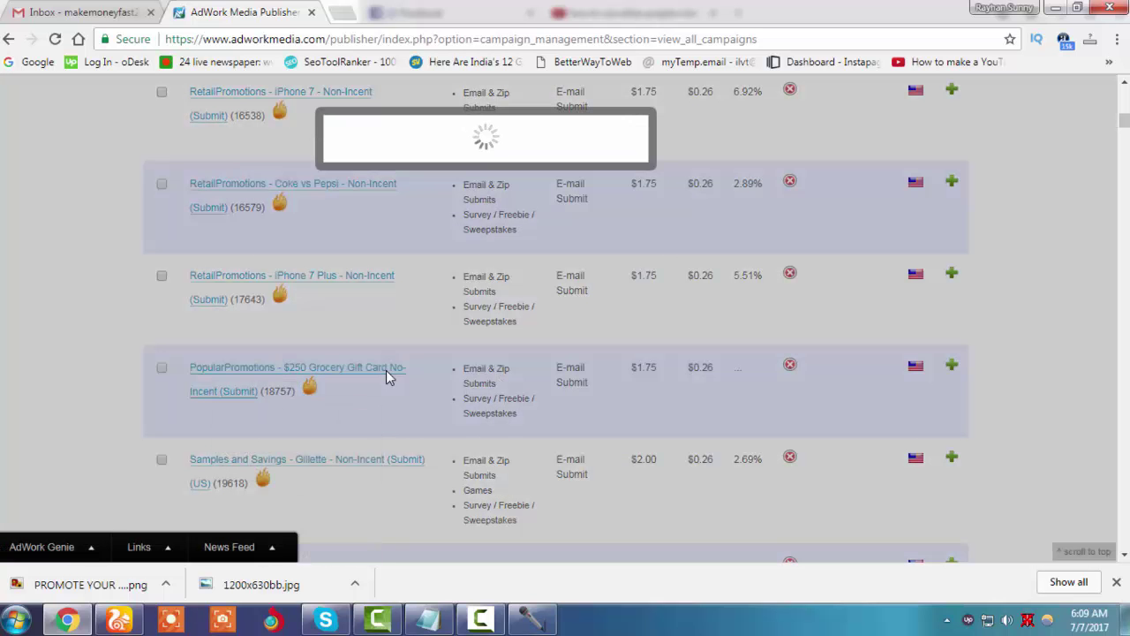
scroll(505, 386, down, 1)
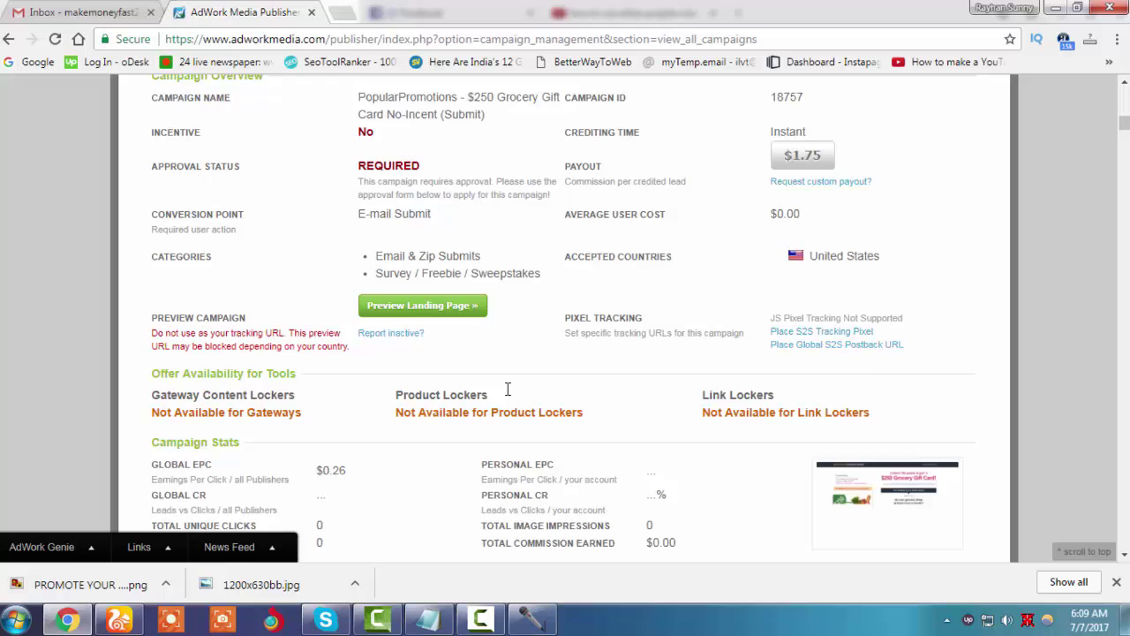
scroll(504, 386, up, 2)
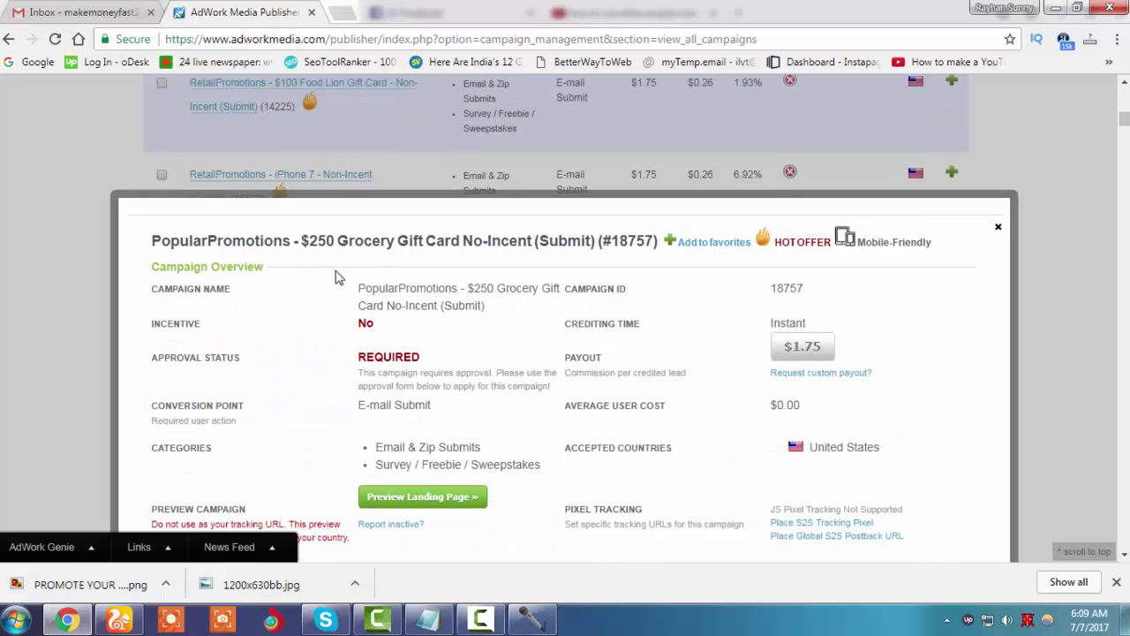
scroll(411, 320, down, 3)
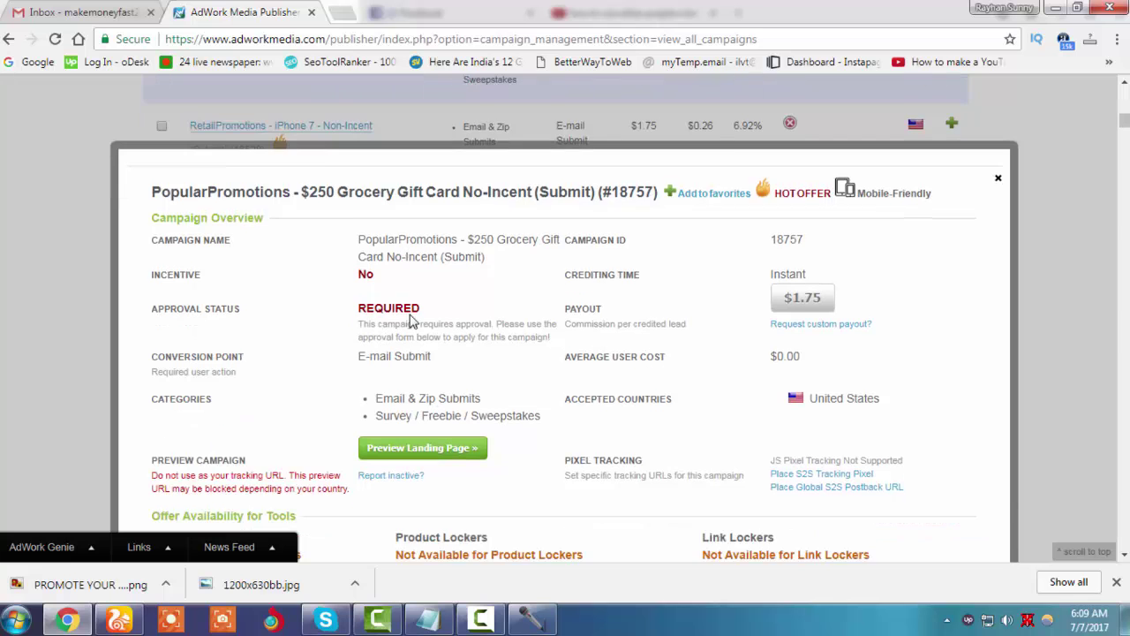
scroll(410, 321, up, 1)
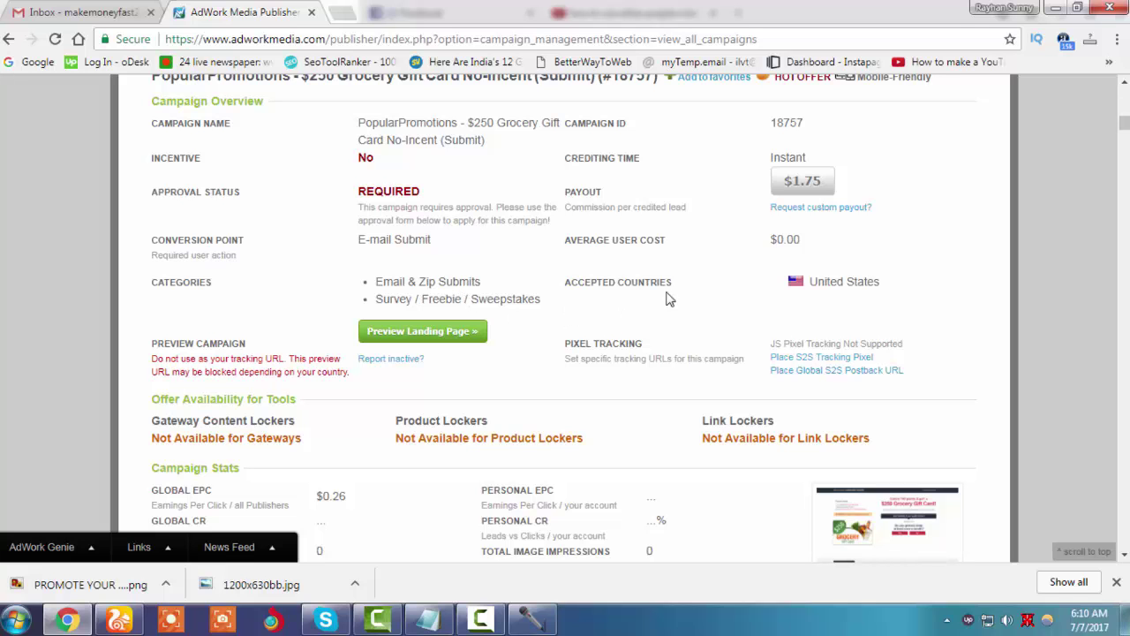
scroll(570, 357, down, 3)
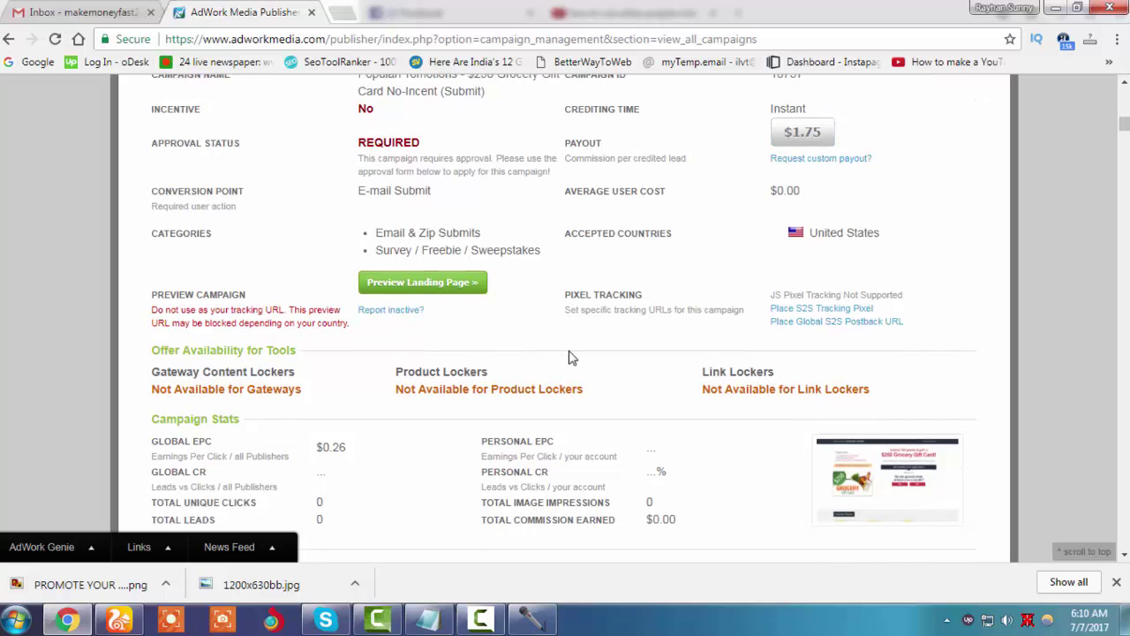
scroll(570, 356, down, 2)
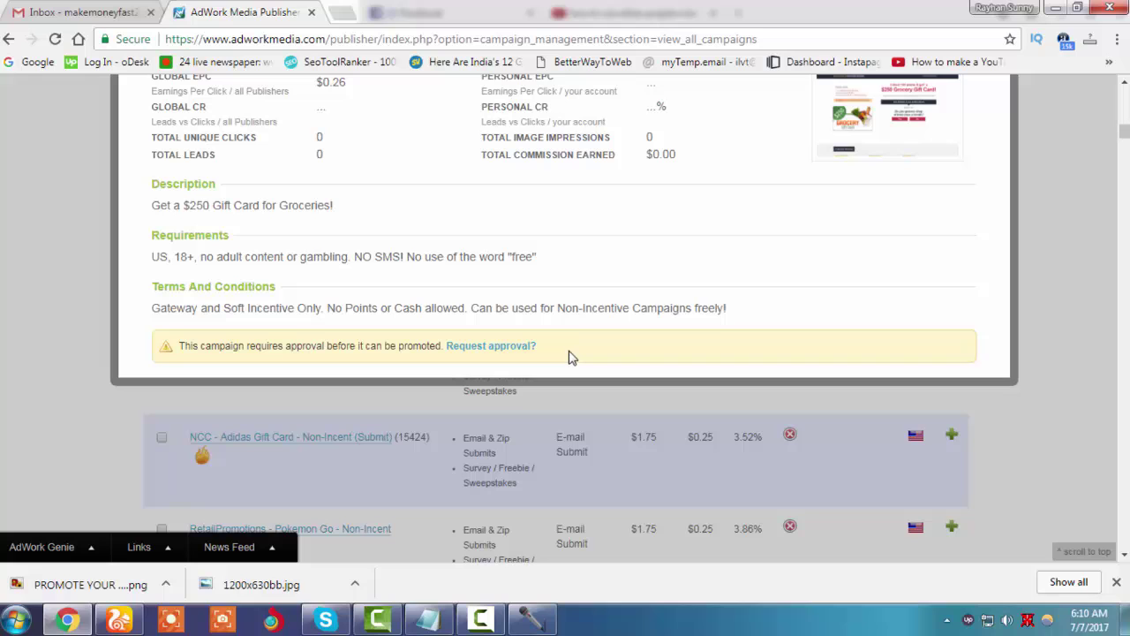
click(482, 347)
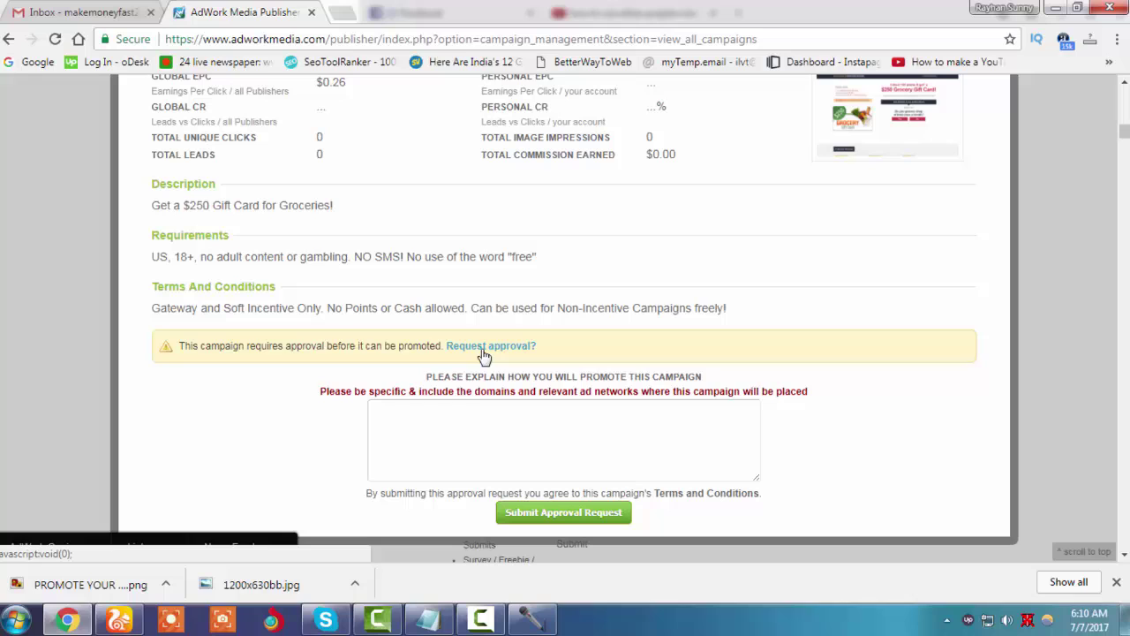
click(479, 411)
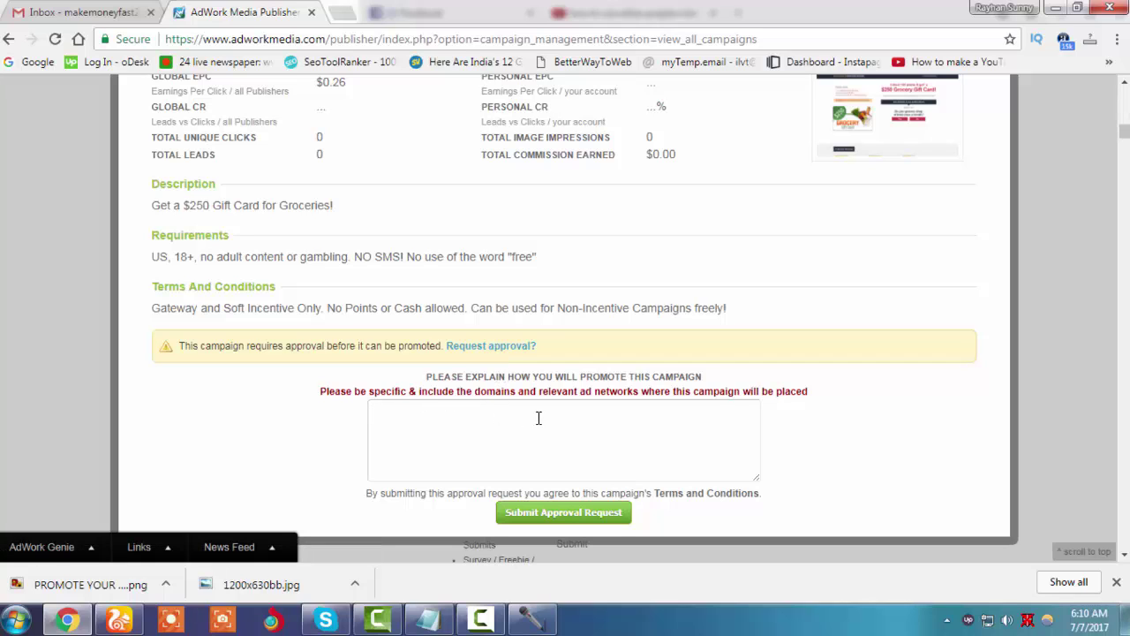
Close the $250 Grocery Gift Card details popup and return to the top of the list.
scroll(588, 426, up, 8)
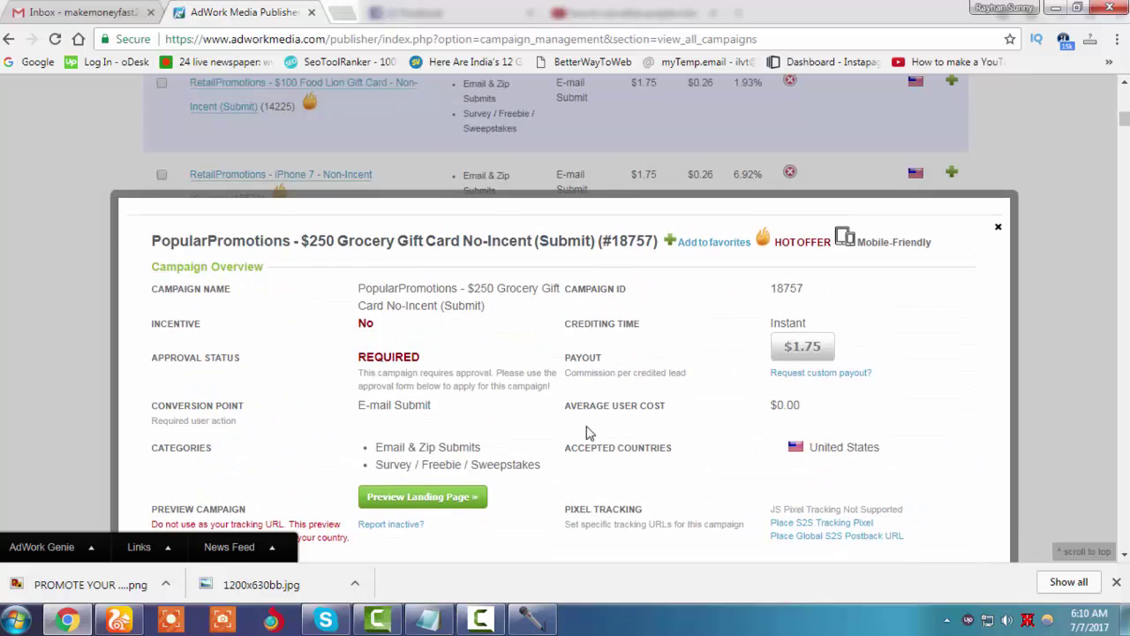
click(998, 311)
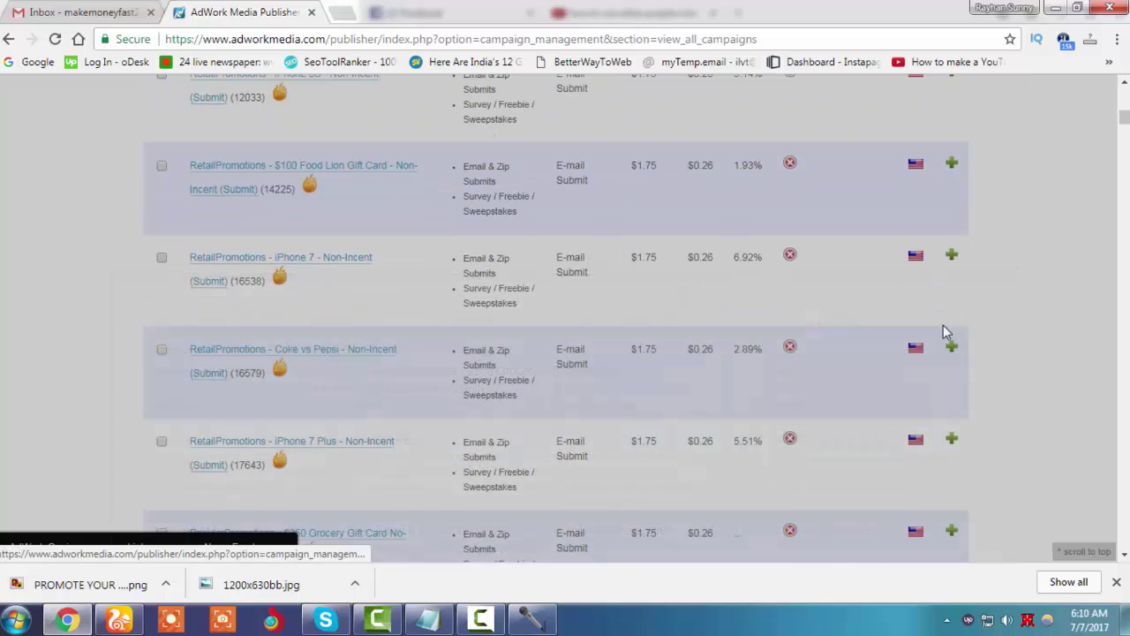
scroll(373, 446, down, 2)
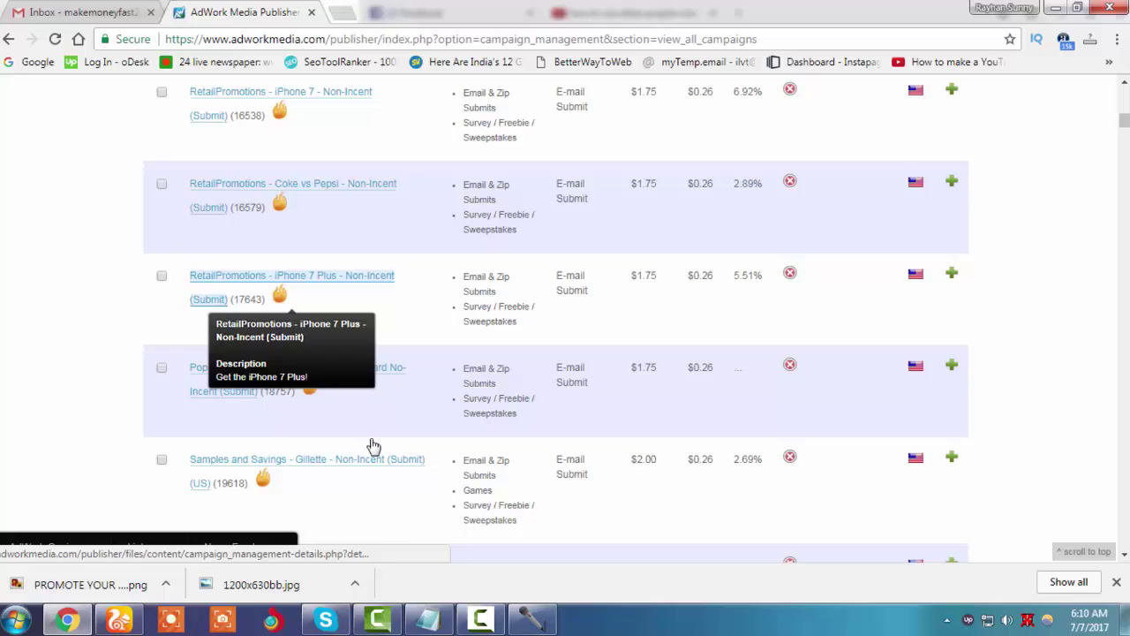
scroll(375, 448, up, 6)
scroll(375, 448, up, 4)
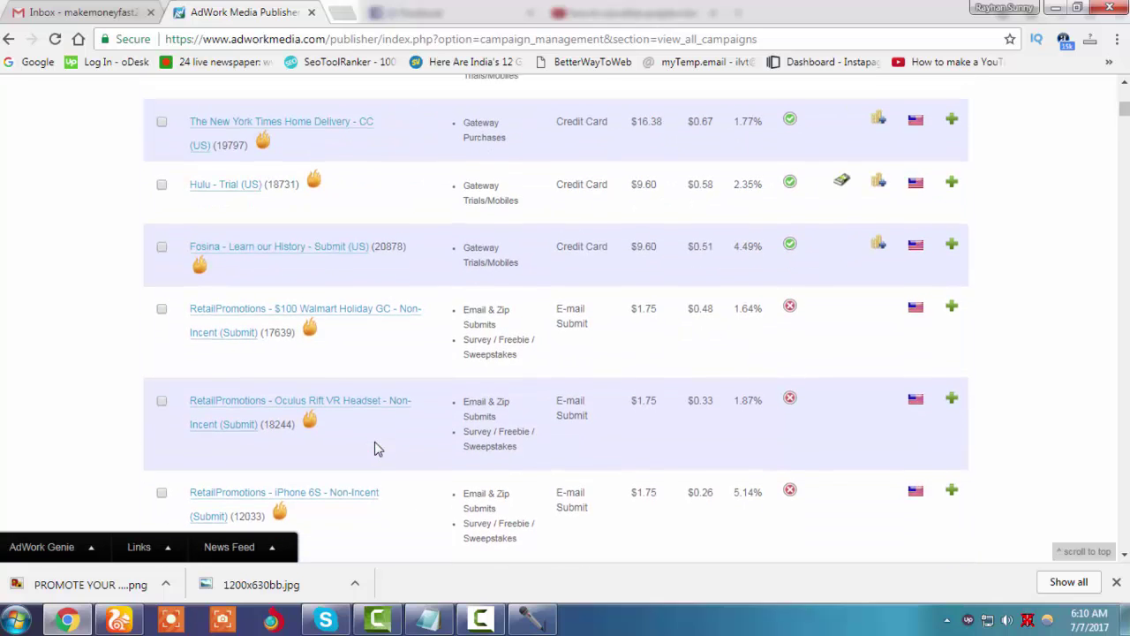
scroll(374, 448, up, 1)
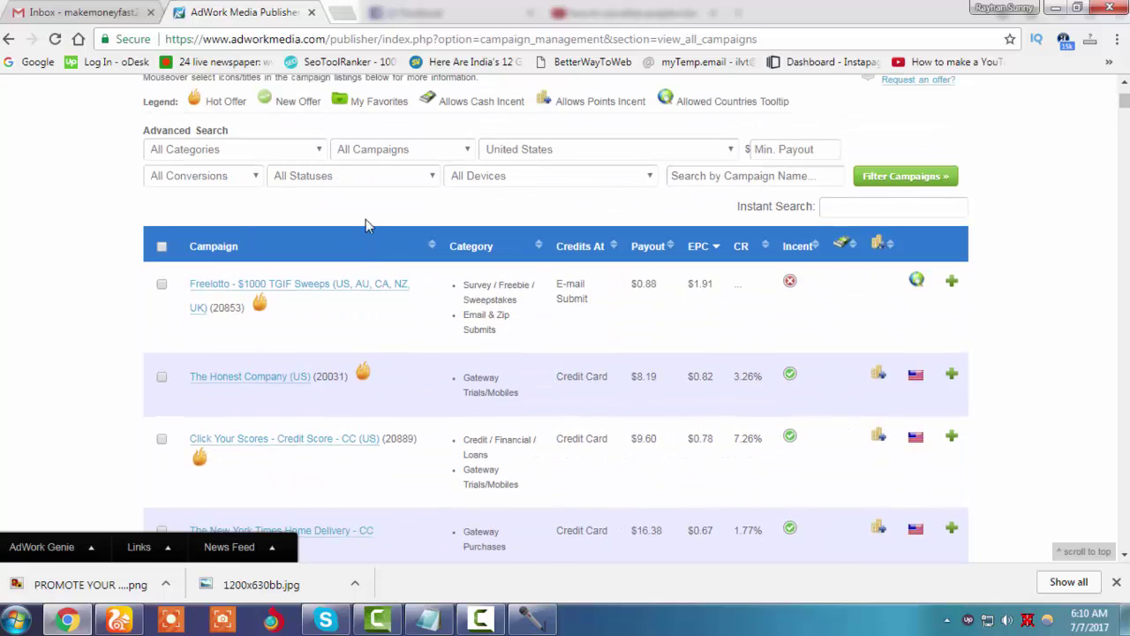
Filter campaigns to Approved/Public Campaigns and scroll down toward the Walmart offer.
click(377, 181)
click(354, 206)
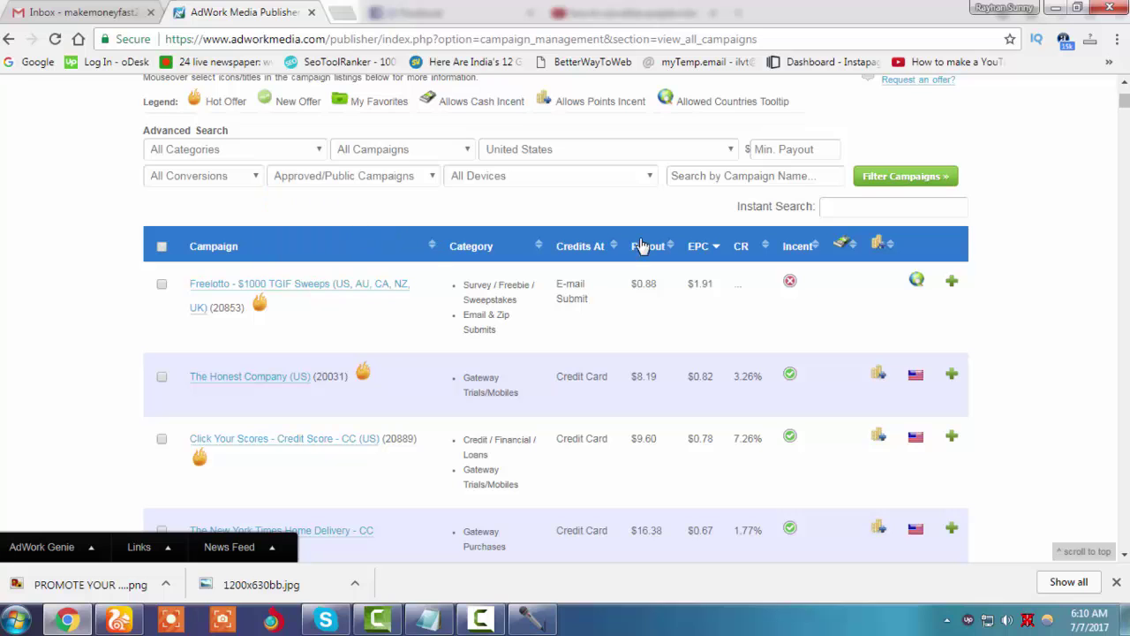
click(923, 174)
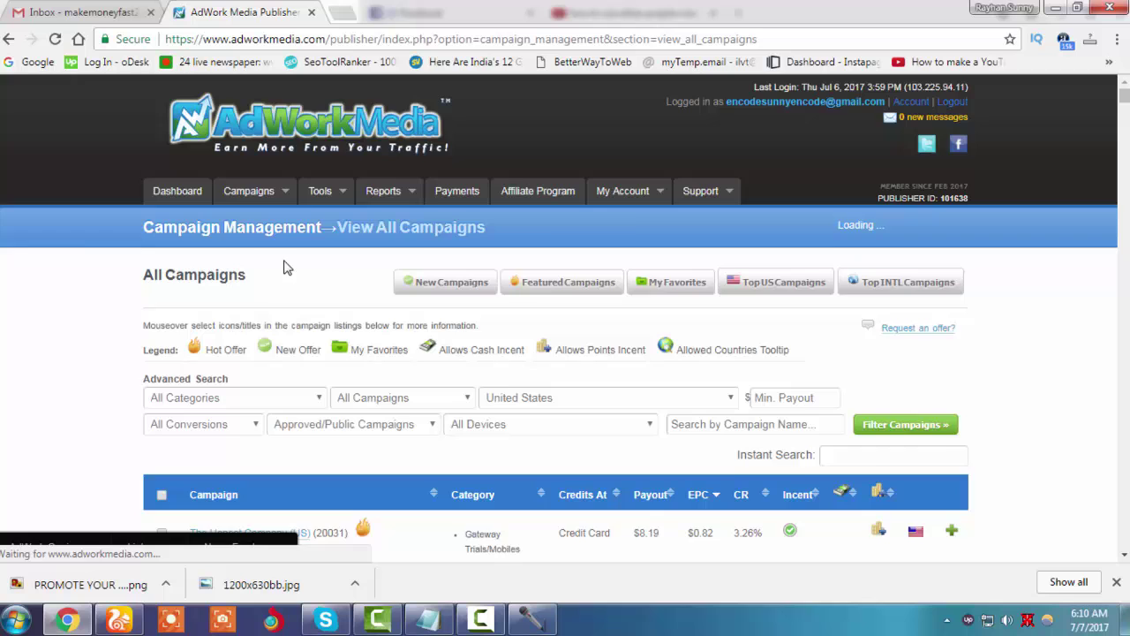
scroll(292, 284, down, 3)
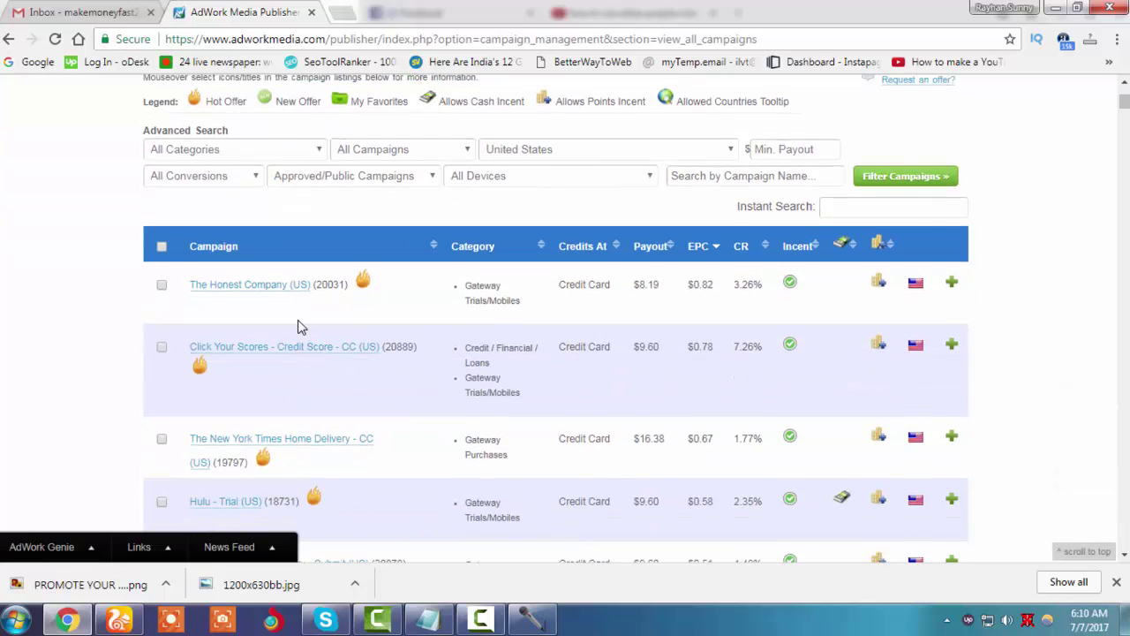
scroll(298, 328, down, 2)
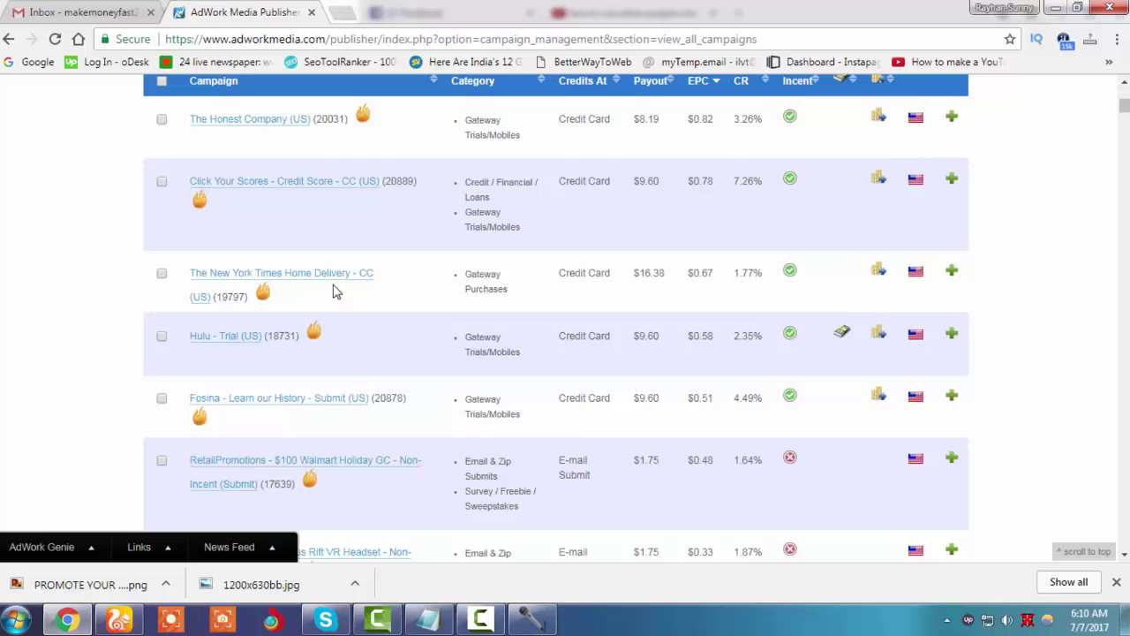
scroll(332, 294, down, 2)
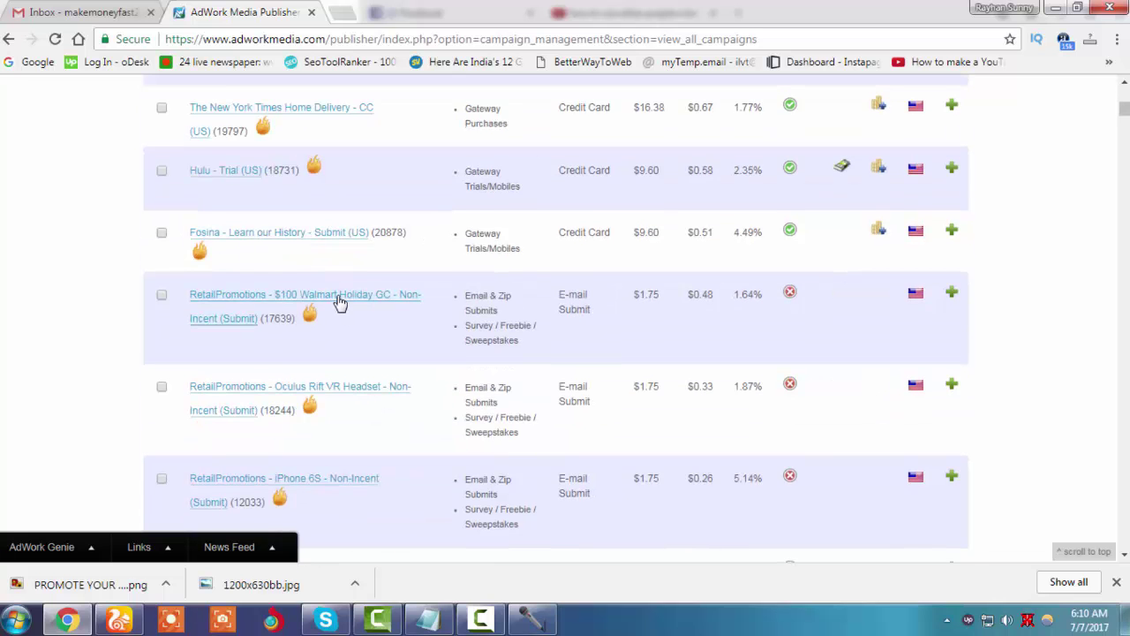
click(340, 302)
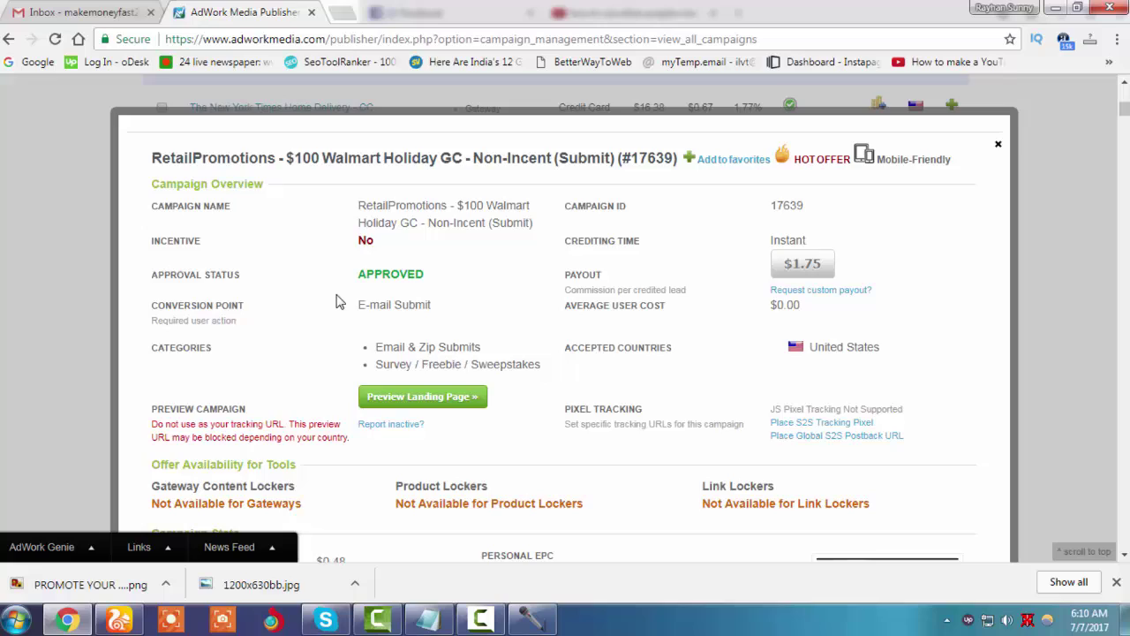
scroll(485, 359, down, 12)
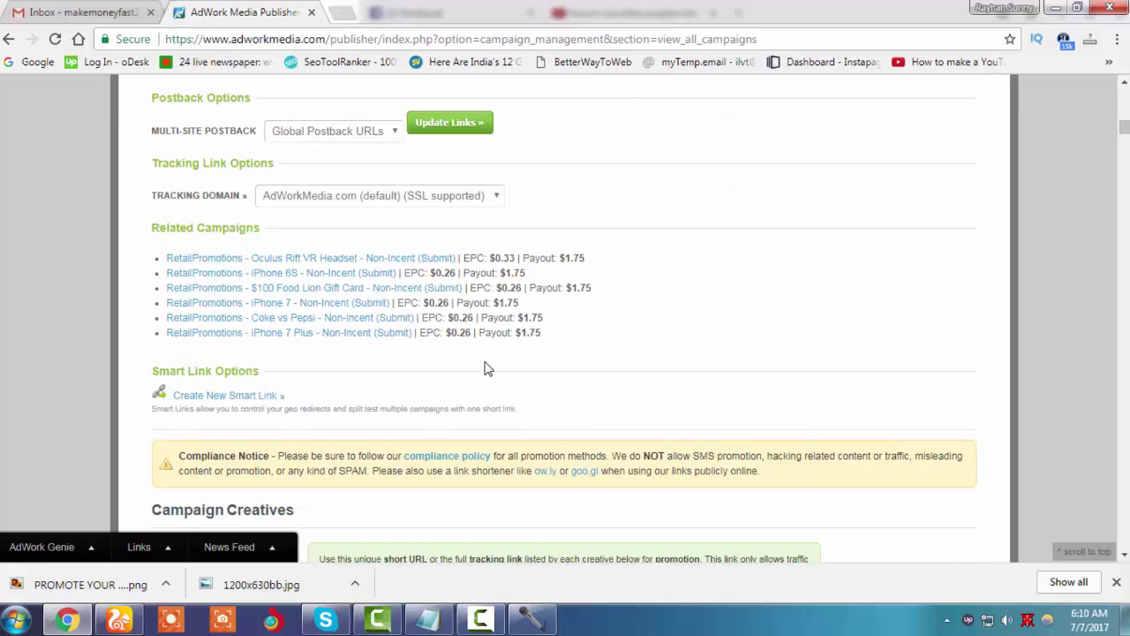
scroll(485, 370, up, 12)
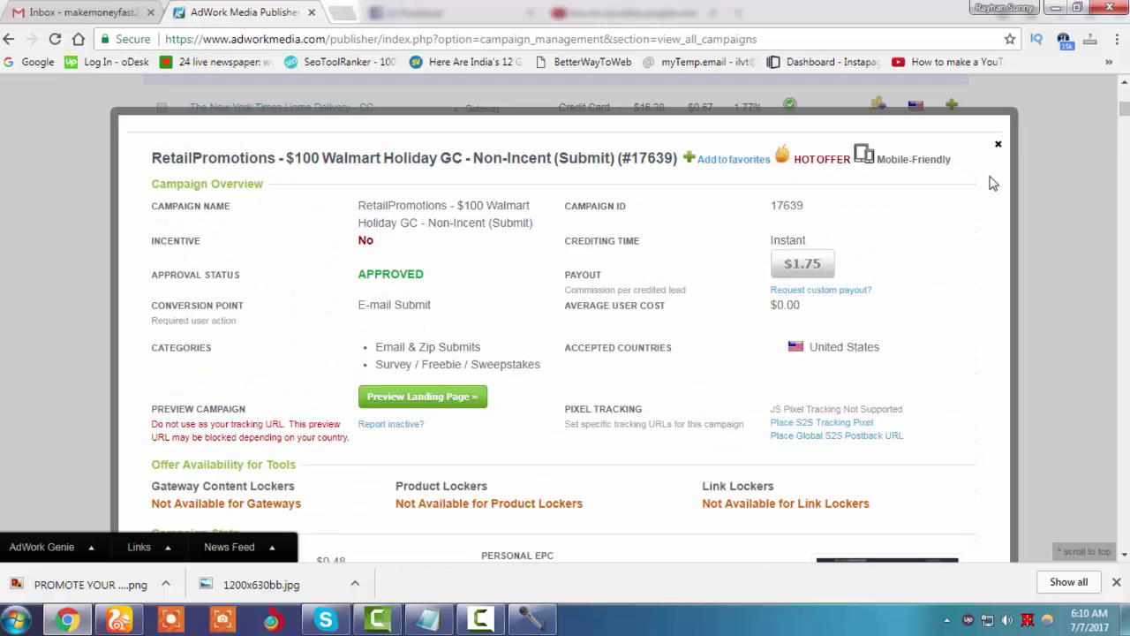
click(999, 147)
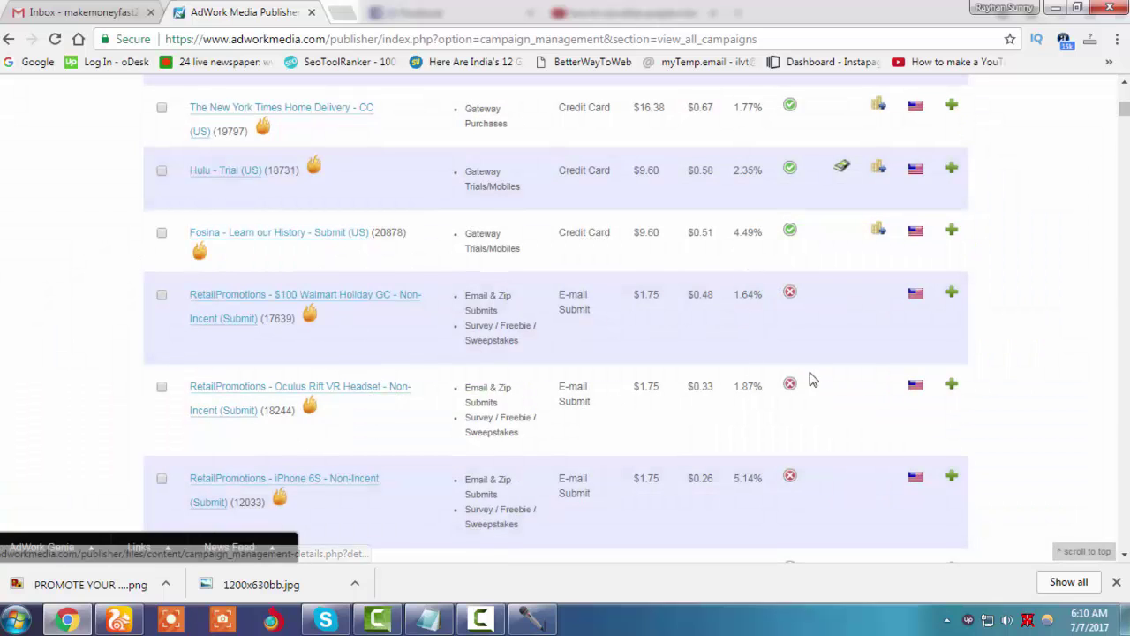
mouse_move(790, 389)
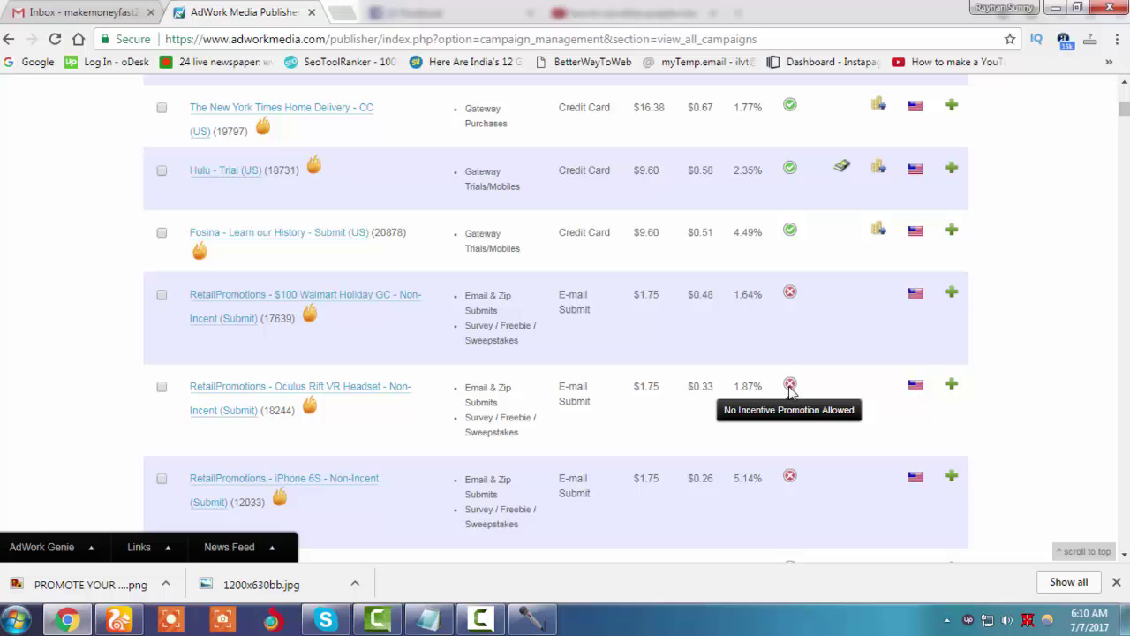
scroll(613, 439, down, 1)
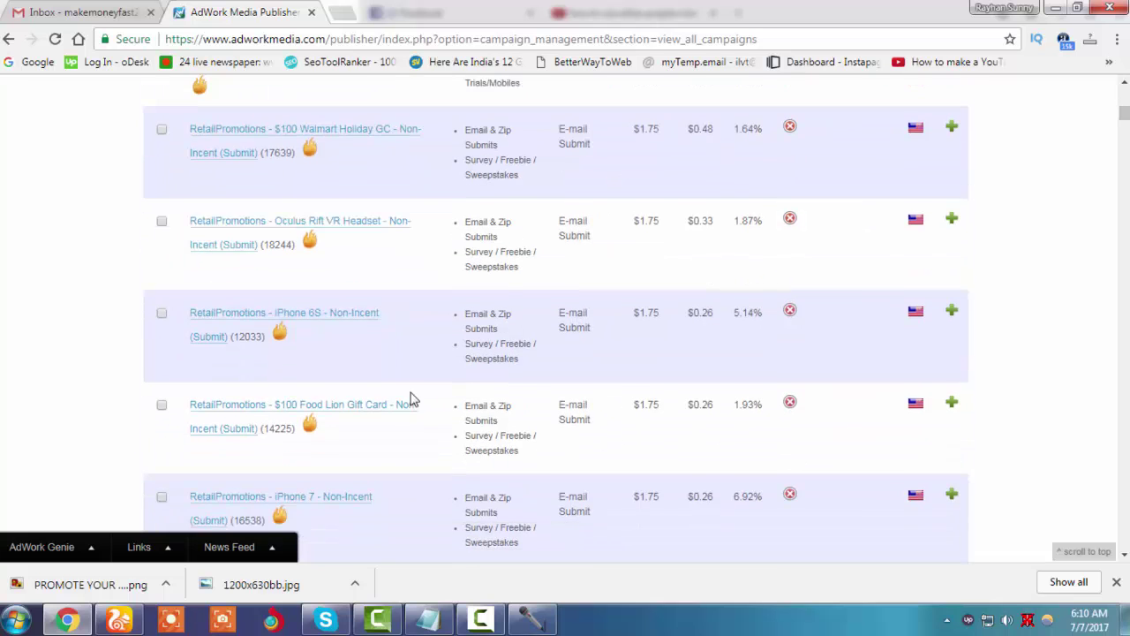
scroll(380, 396, up, 2)
Review the $100 Walmart Holiday GC campaign details, then open a blank new browser tab.
click(295, 380)
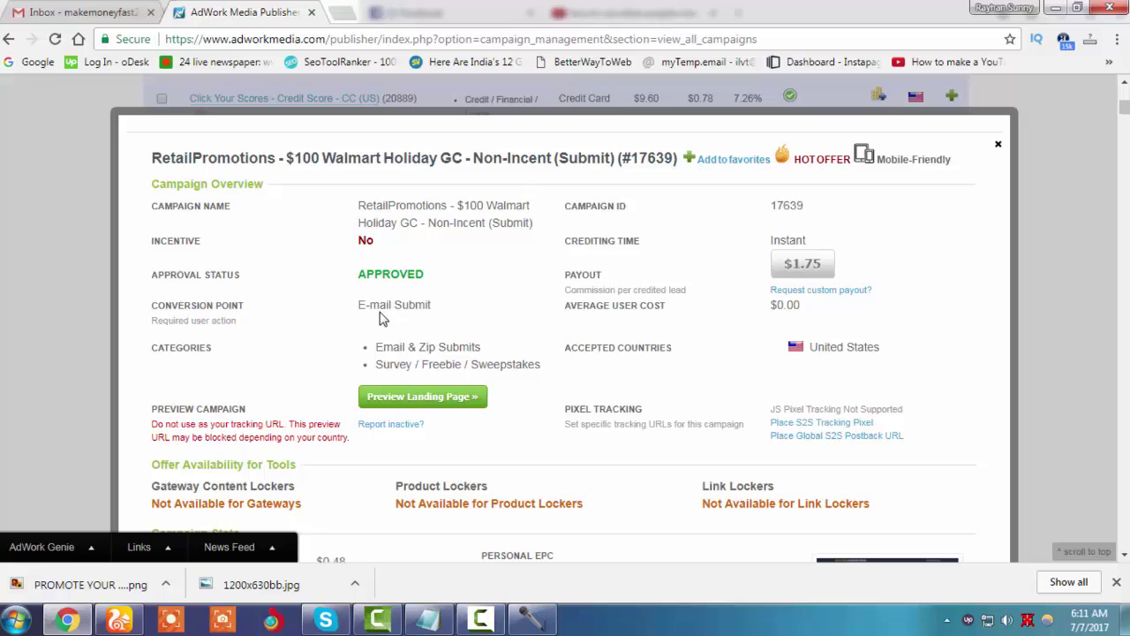
scroll(403, 357, down, 7)
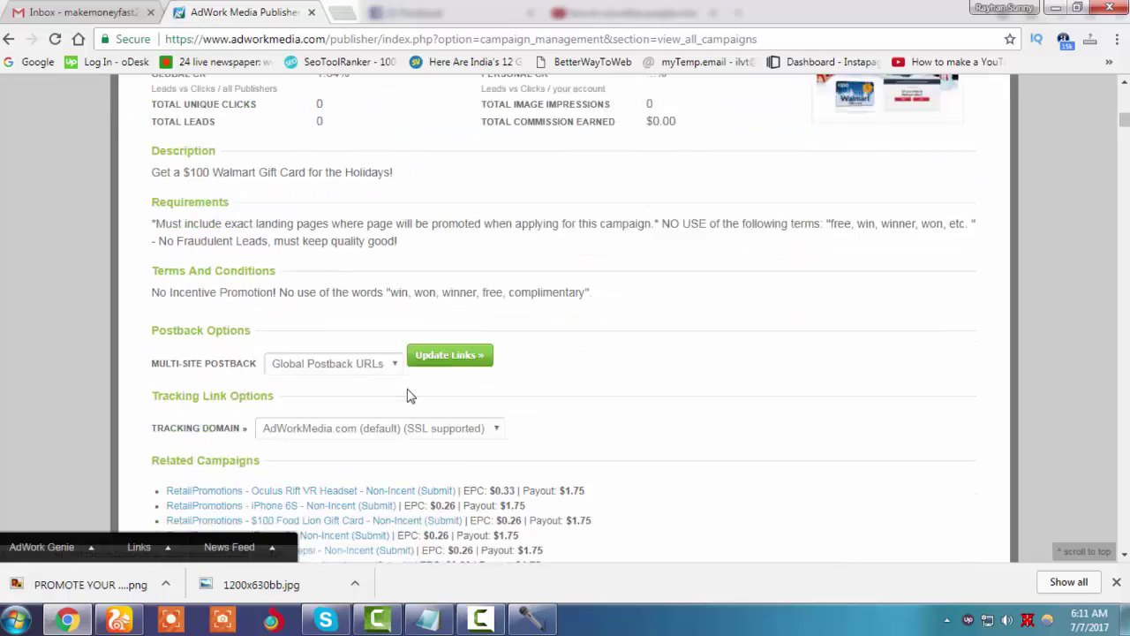
scroll(406, 394, up, 9)
scroll(384, 378, down, 15)
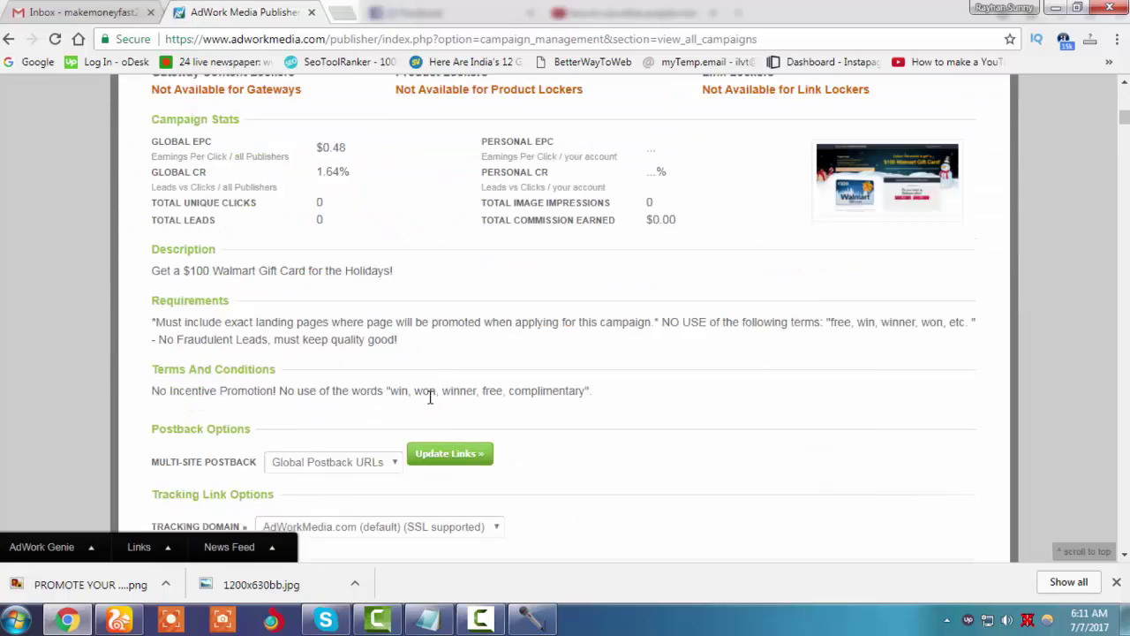
scroll(428, 404, down, 2)
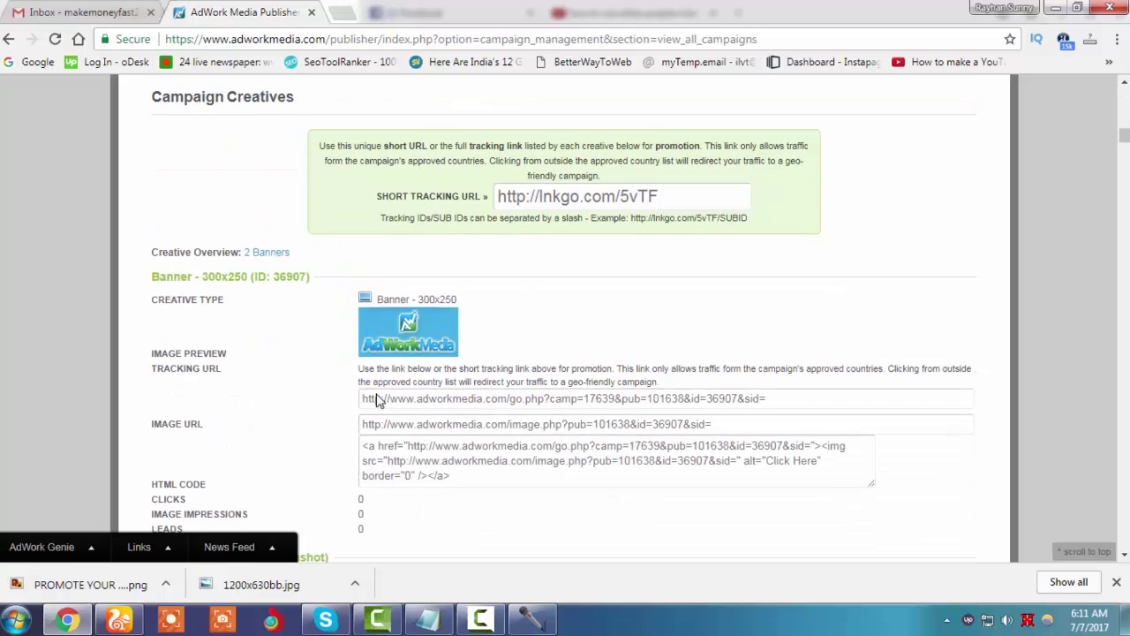
scroll(378, 399, up, 15)
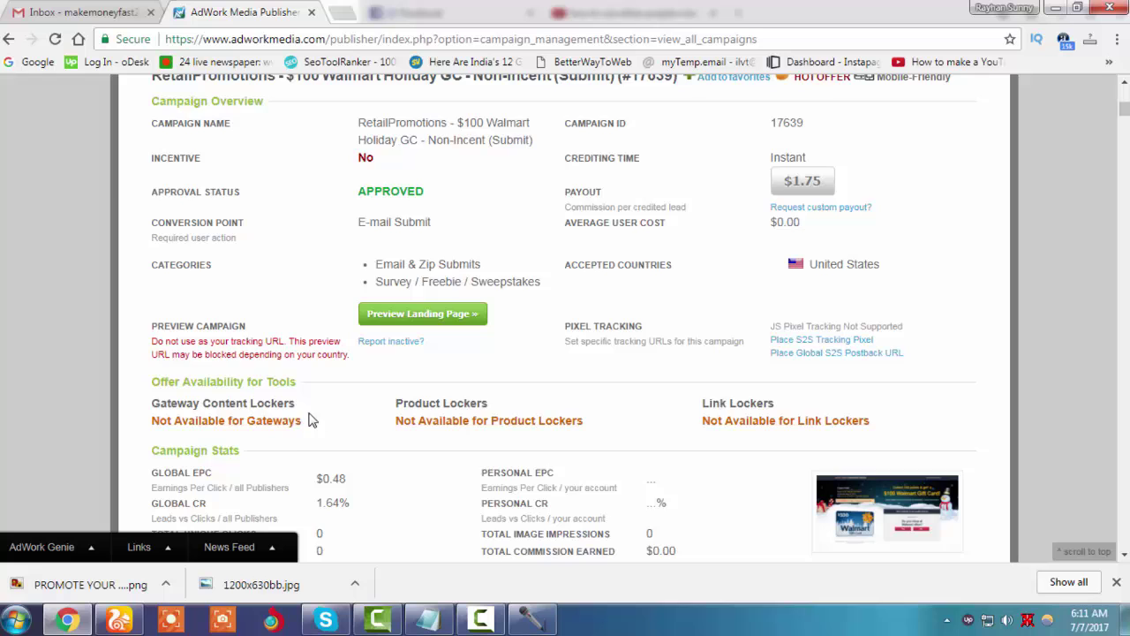
scroll(272, 412, up, 2)
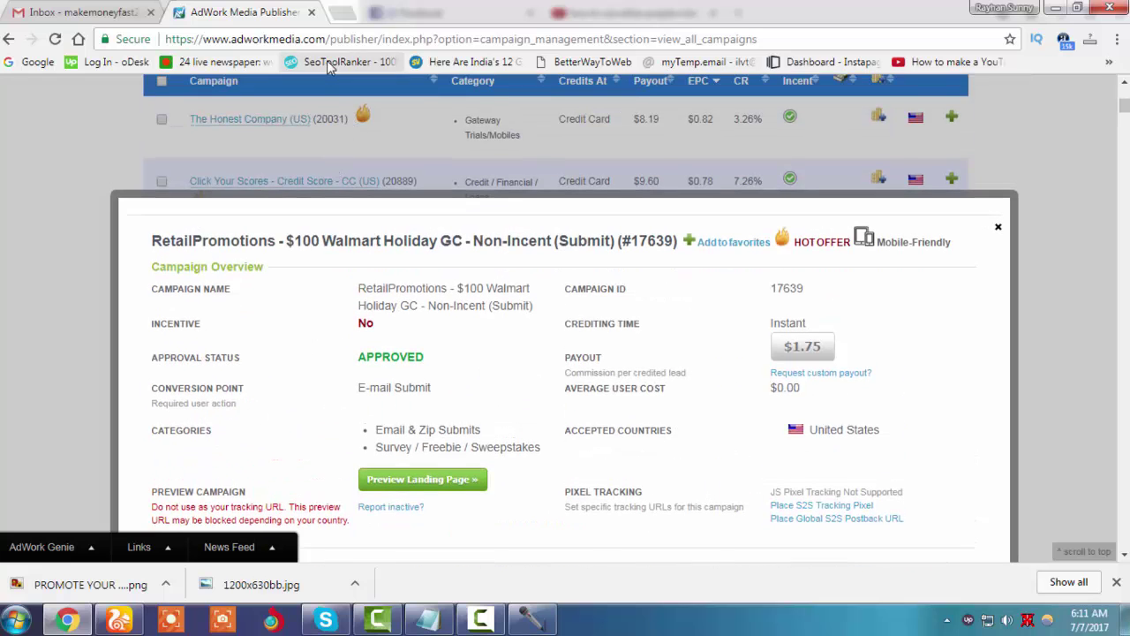
click(342, 12)
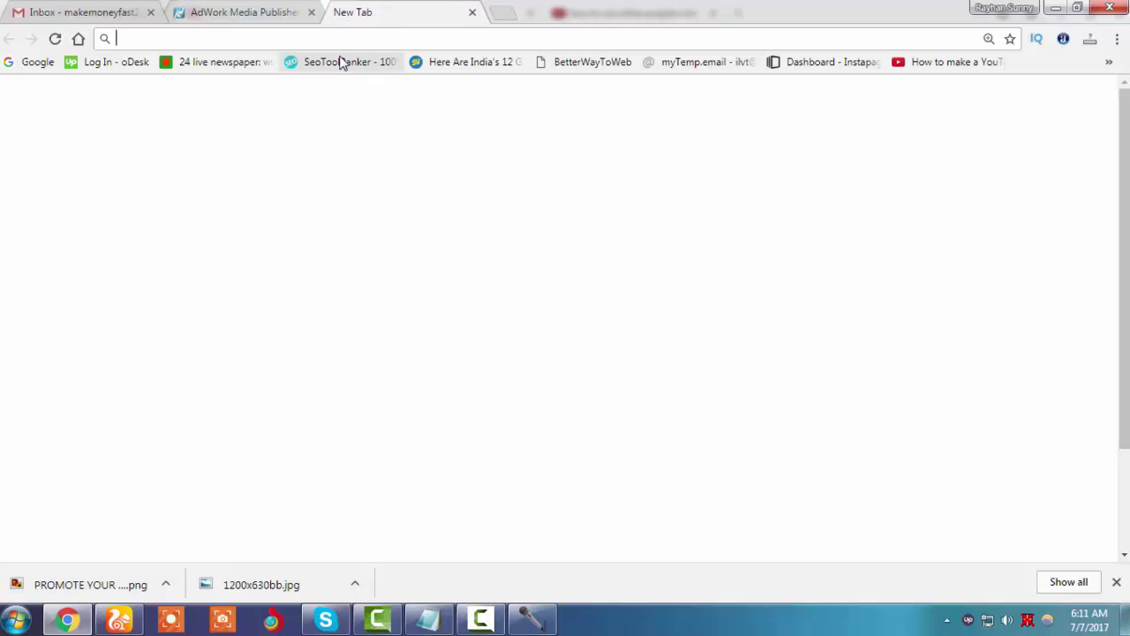
Search Google for 'worpdress', go to WordPress.com and open the Win Gifts and Prizes site stats.
text(worpdress)
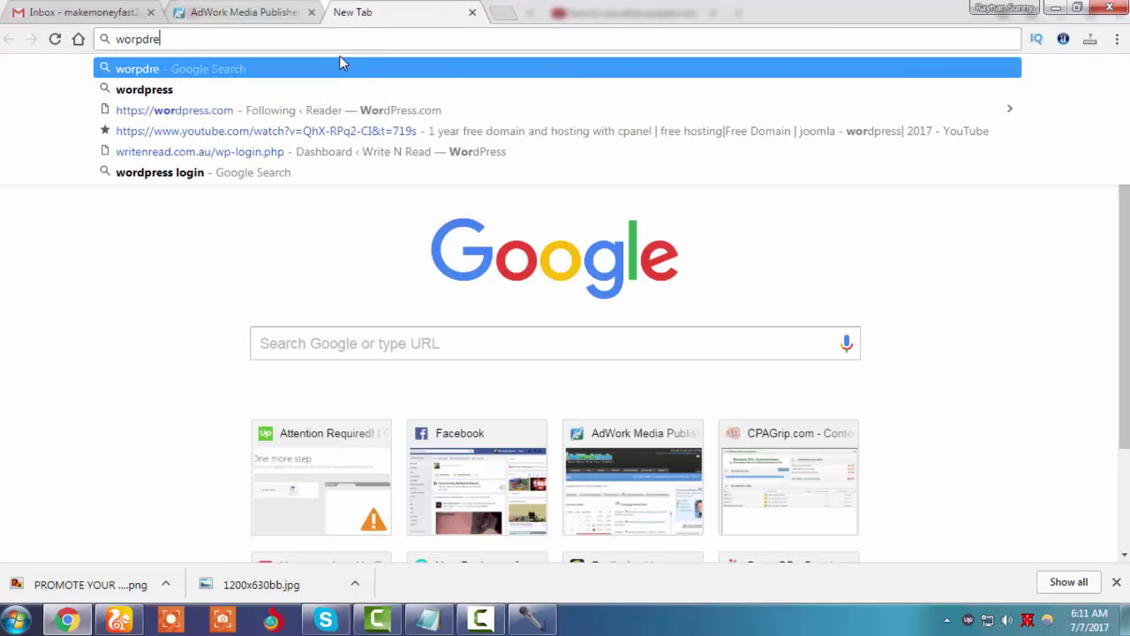
key(Return)
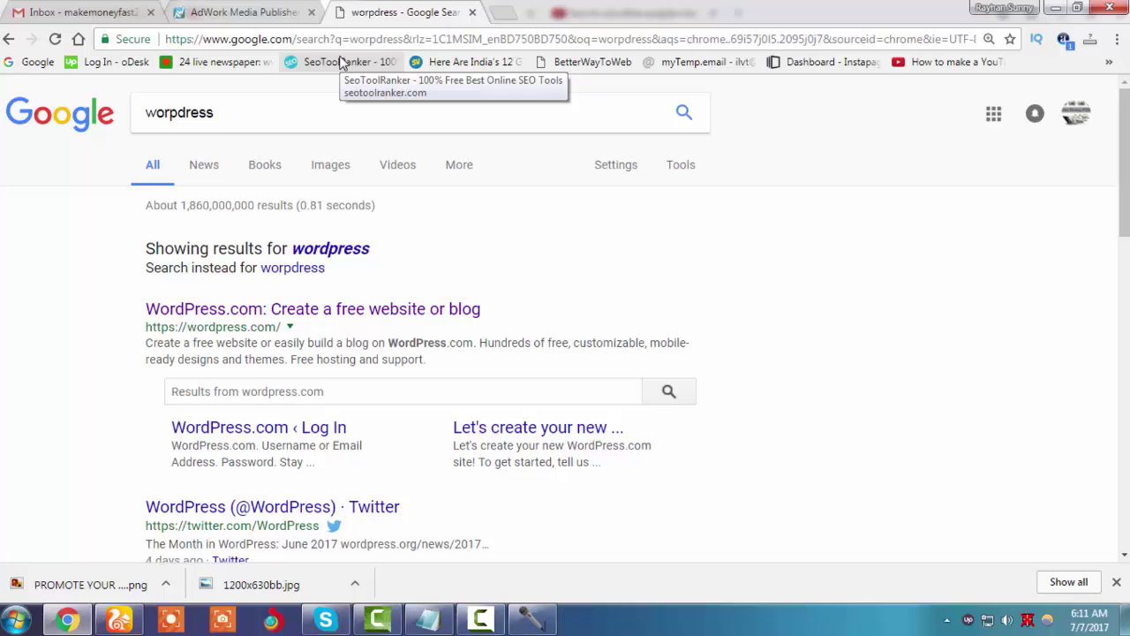
click(323, 311)
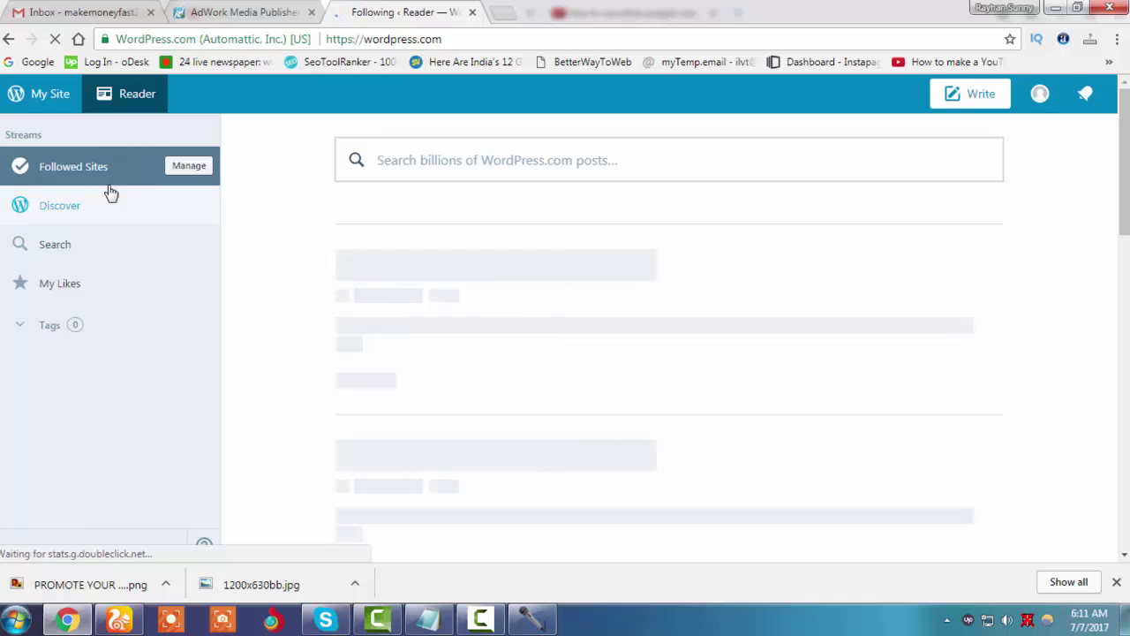
click(52, 105)
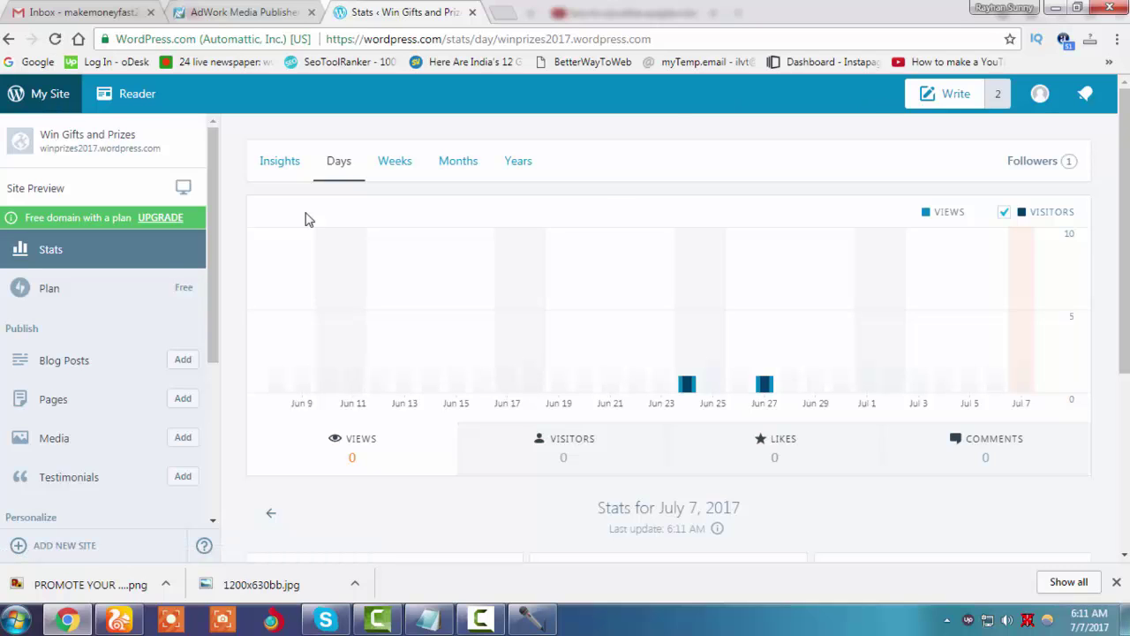
View the live winprizes2017.wordpress.com site in a new tab, then start a new blank post.
drag(41, 148, 198, 147)
key(ctrl+c)
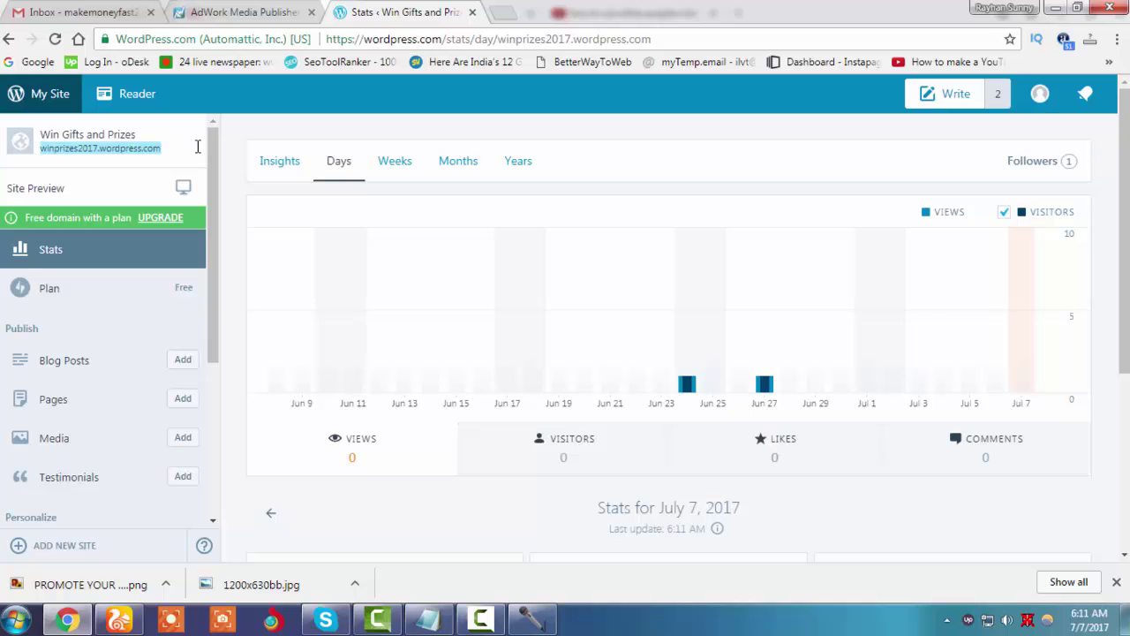
click(500, 12)
key(ctrl+v)
key(Return)
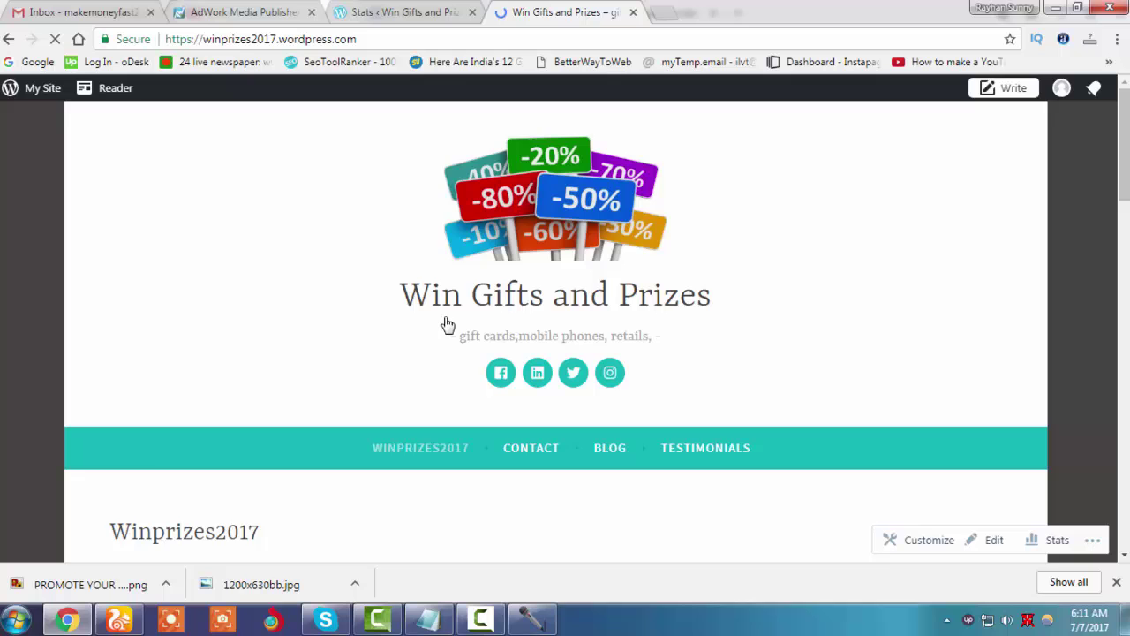
scroll(448, 338, down, 12)
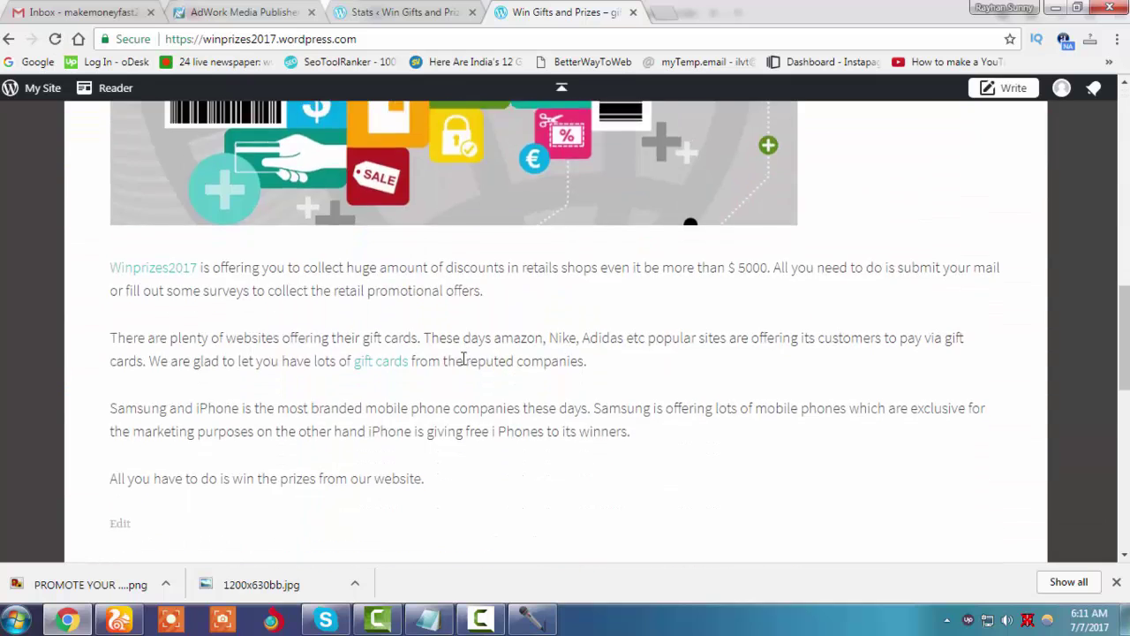
scroll(467, 366, up, 15)
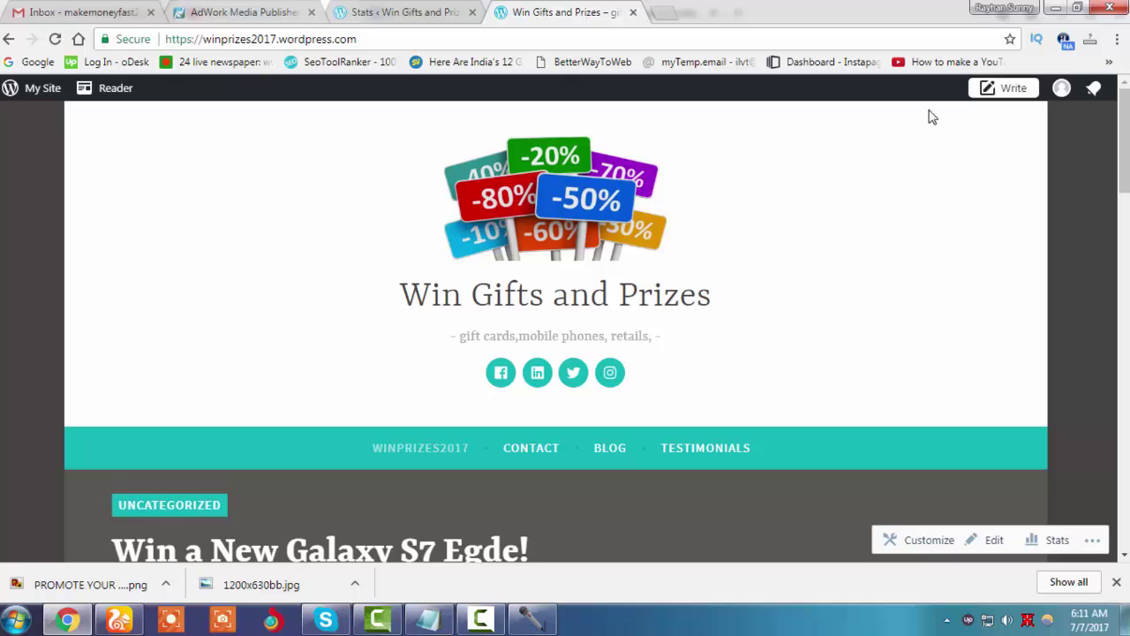
click(988, 96)
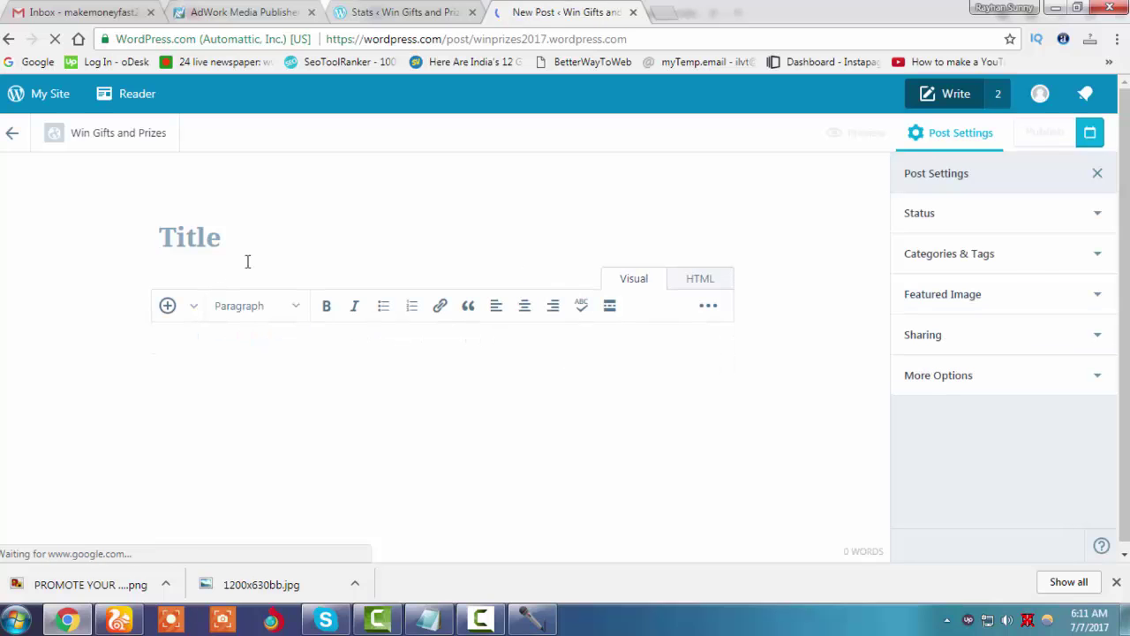
Paste the AdWork campaign name '$100 Walmart Holiday GC' as the post title.
click(238, 11)
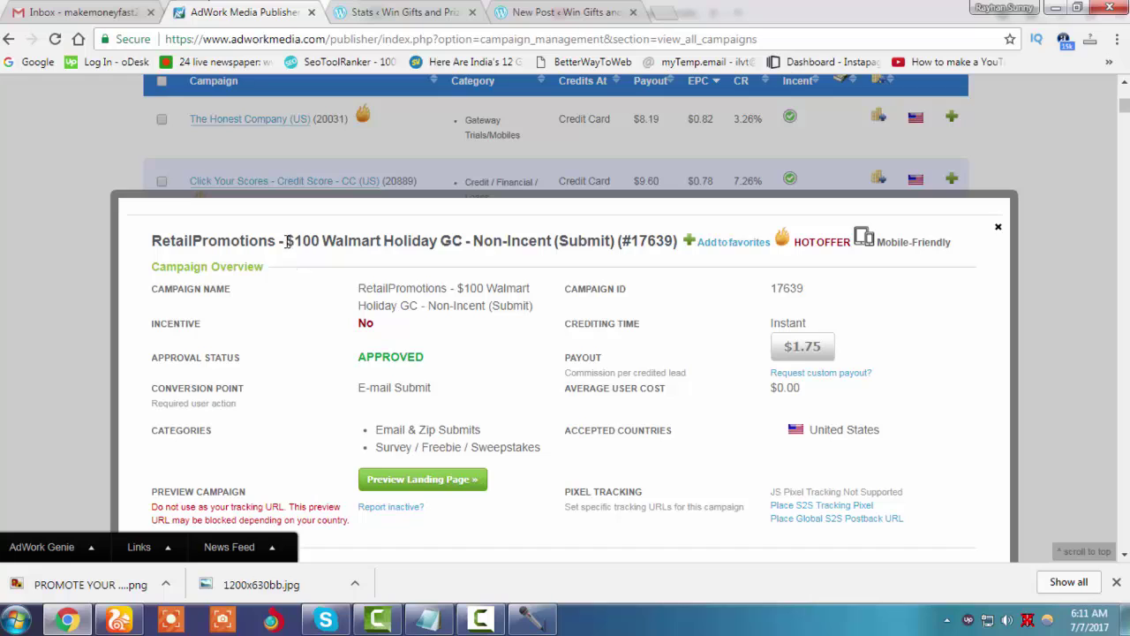
drag(288, 240, 455, 248)
key(ctrl+c)
click(540, 16)
key(ctrl+v)
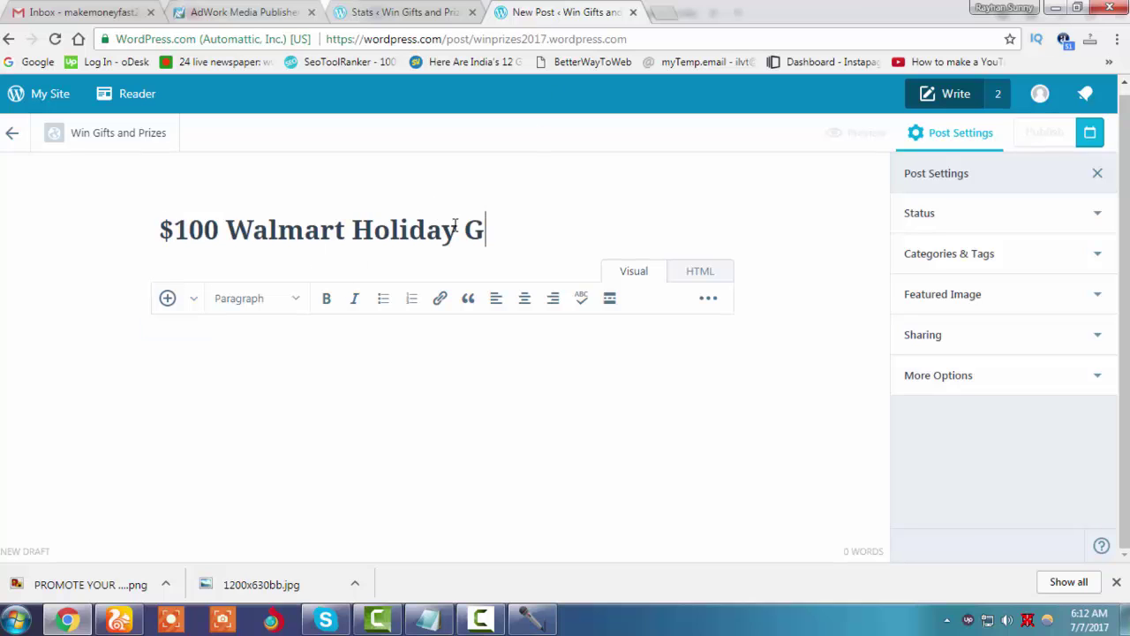
click(366, 11)
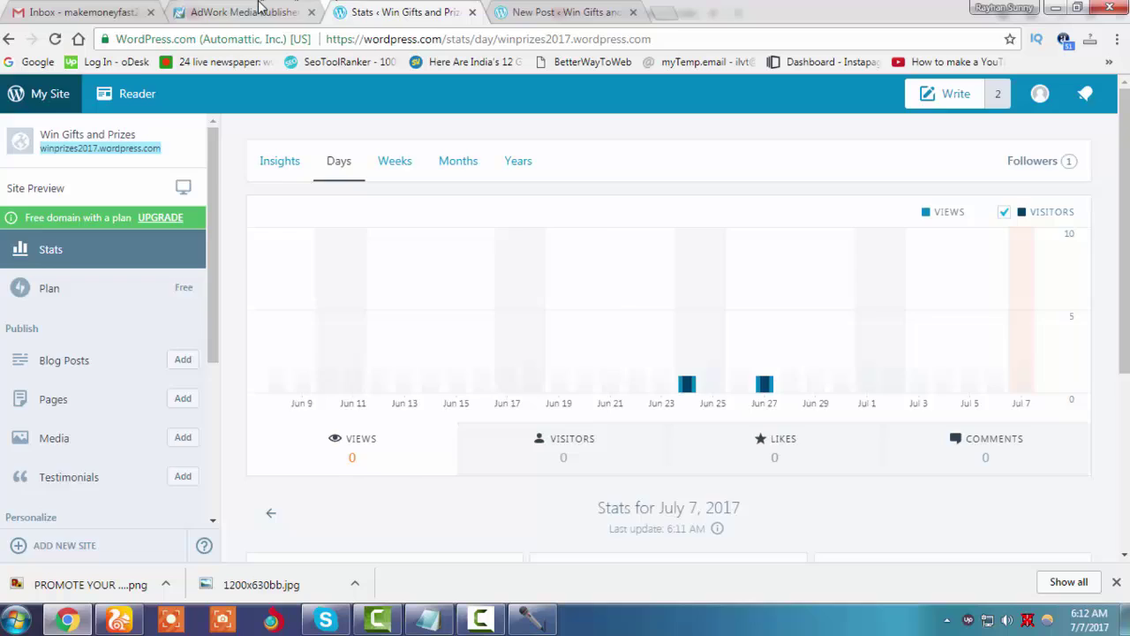
click(261, 11)
drag(462, 242, 289, 237)
key(ctrl+c)
click(558, 11)
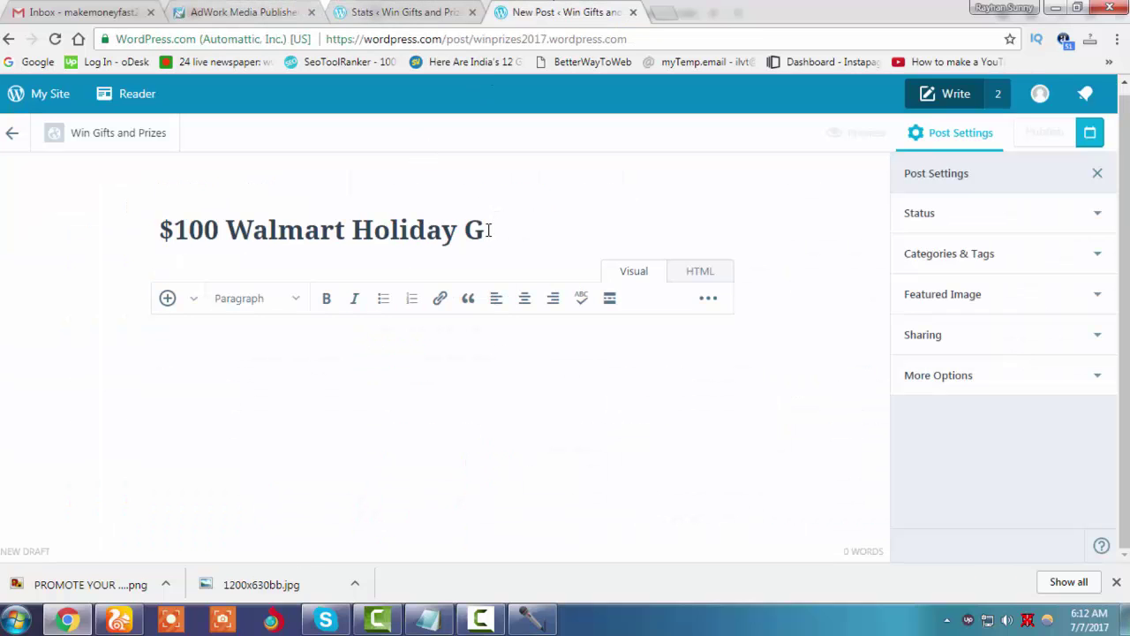
drag(488, 229, 136, 245)
key(ctrl+v)
Search Google for '$100 Walmart Holiday GC' in a new tab.
drag(209, 230, 507, 229)
key(ctrl+c)
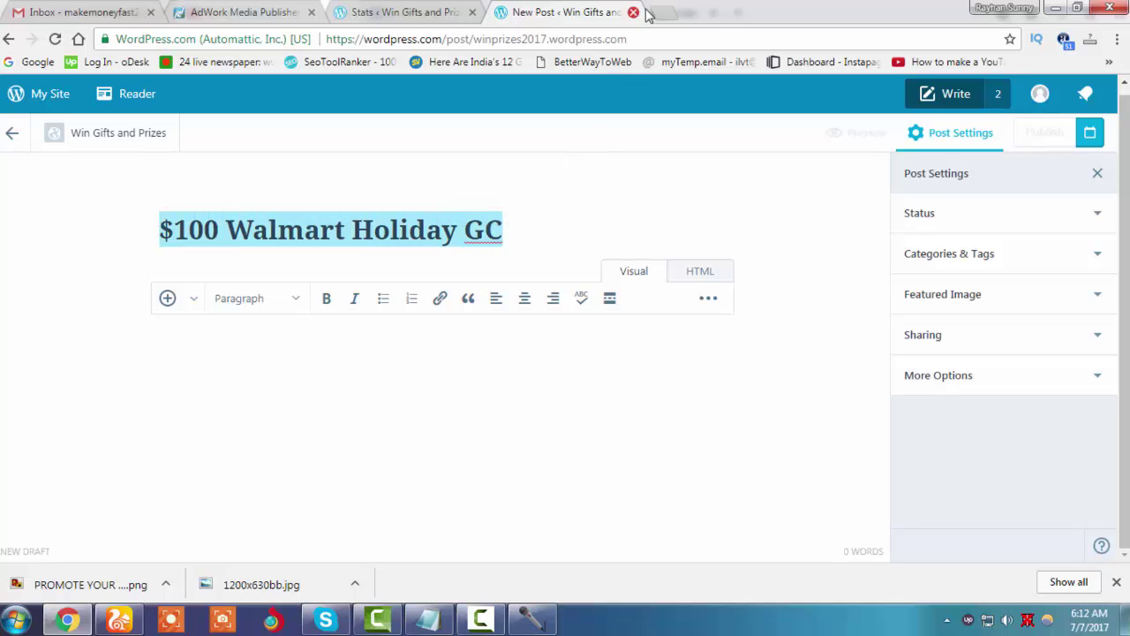
click(660, 12)
key(ctrl+v)
key(Return)
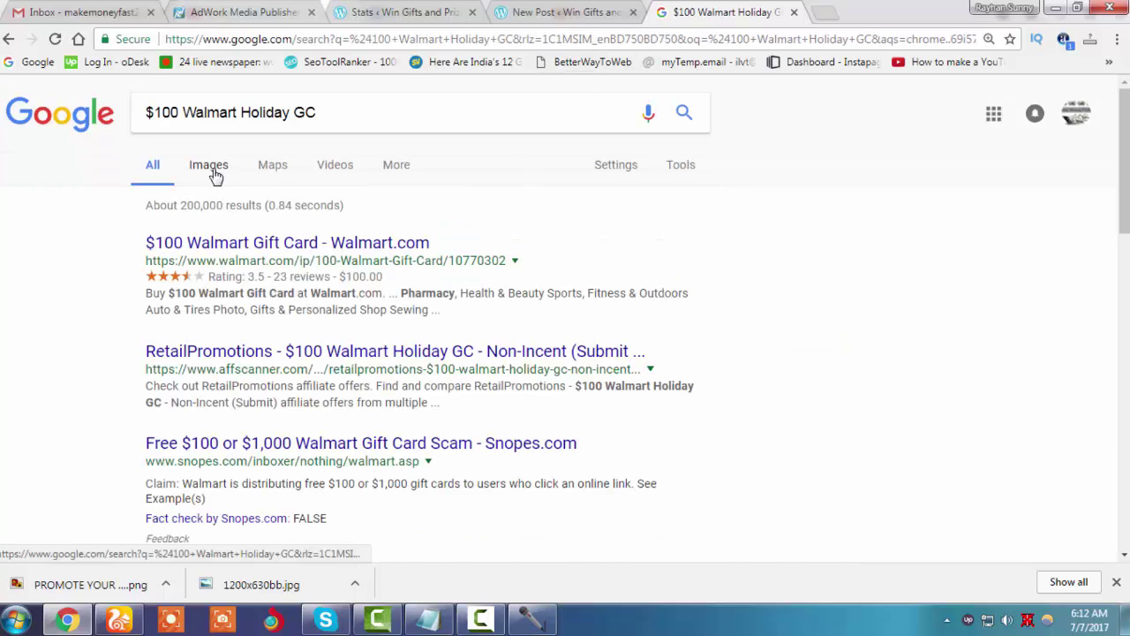
Save the first $100 gift card image result to Downloads as Walmart-GC.jpg.
click(214, 169)
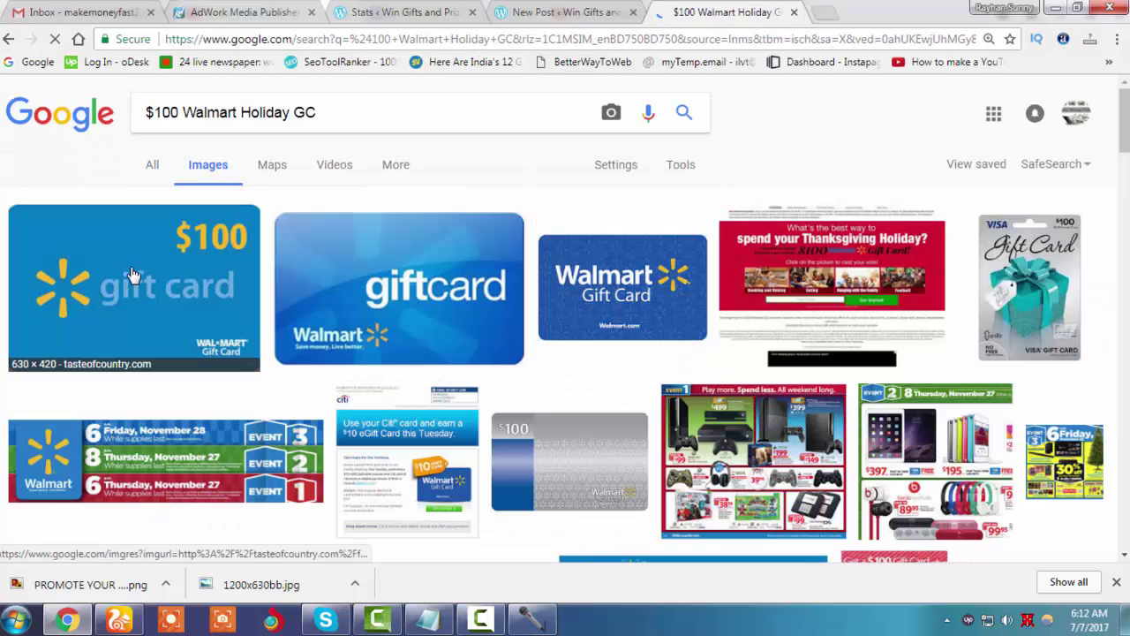
scroll(278, 337, down, 2)
scroll(277, 338, up, 2)
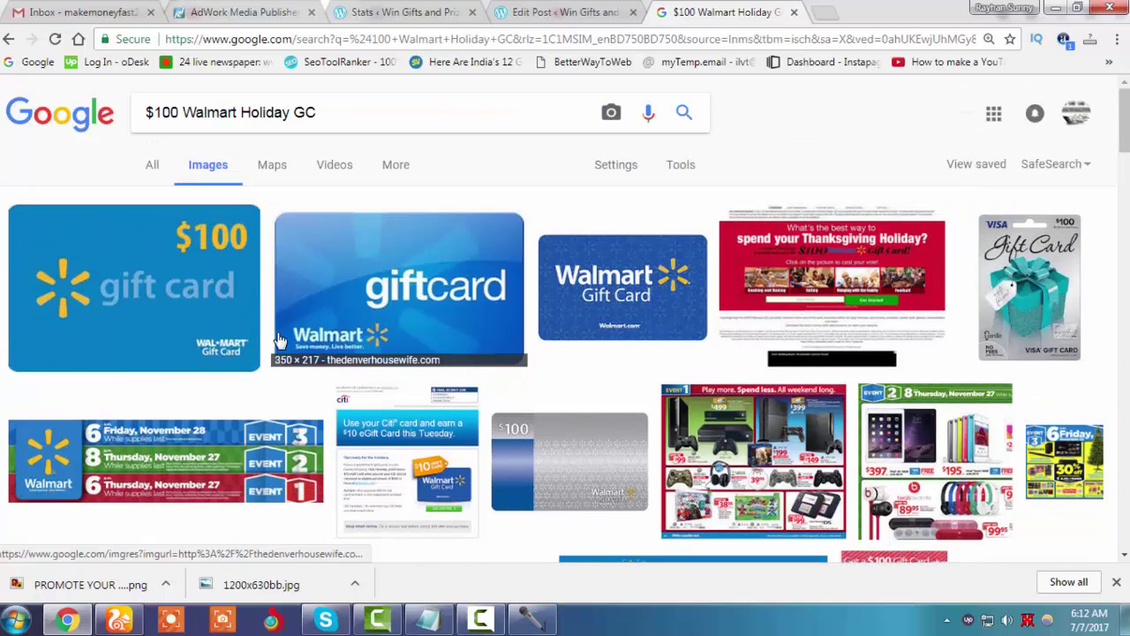
click(153, 293)
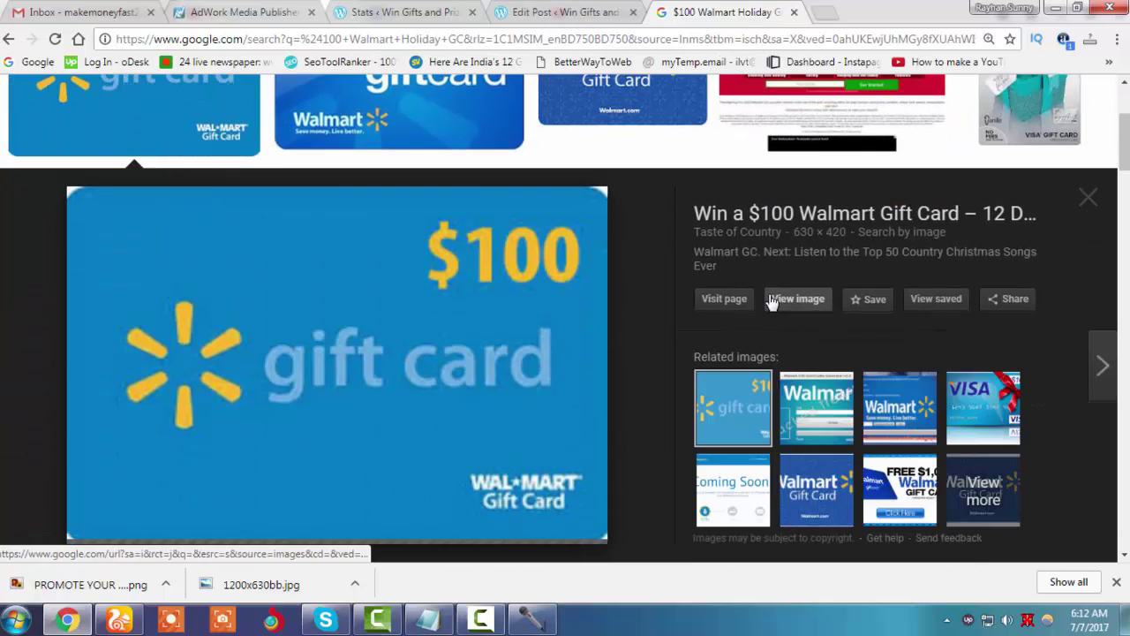
click(797, 298)
right_click(629, 249)
click(671, 272)
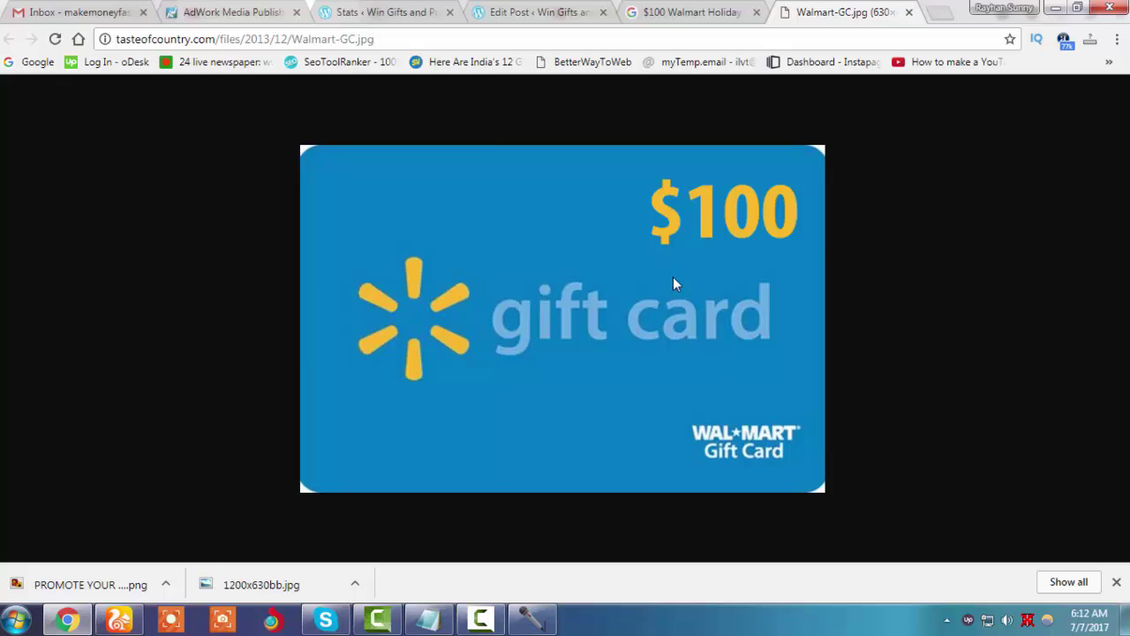
scroll(88, 124, up, 1)
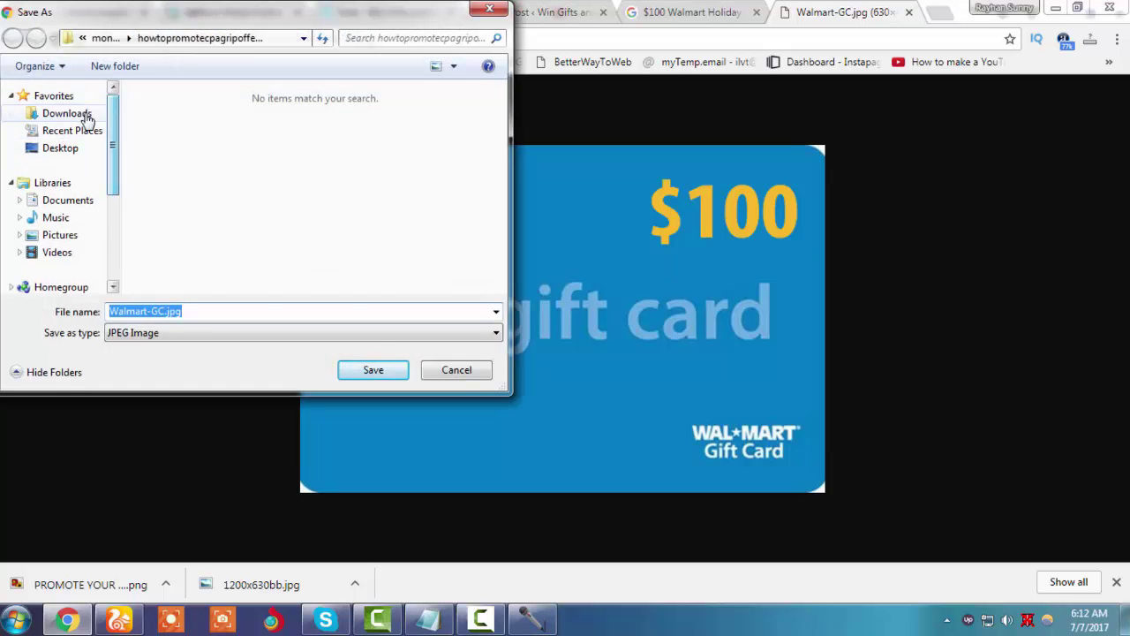
click(67, 113)
click(371, 370)
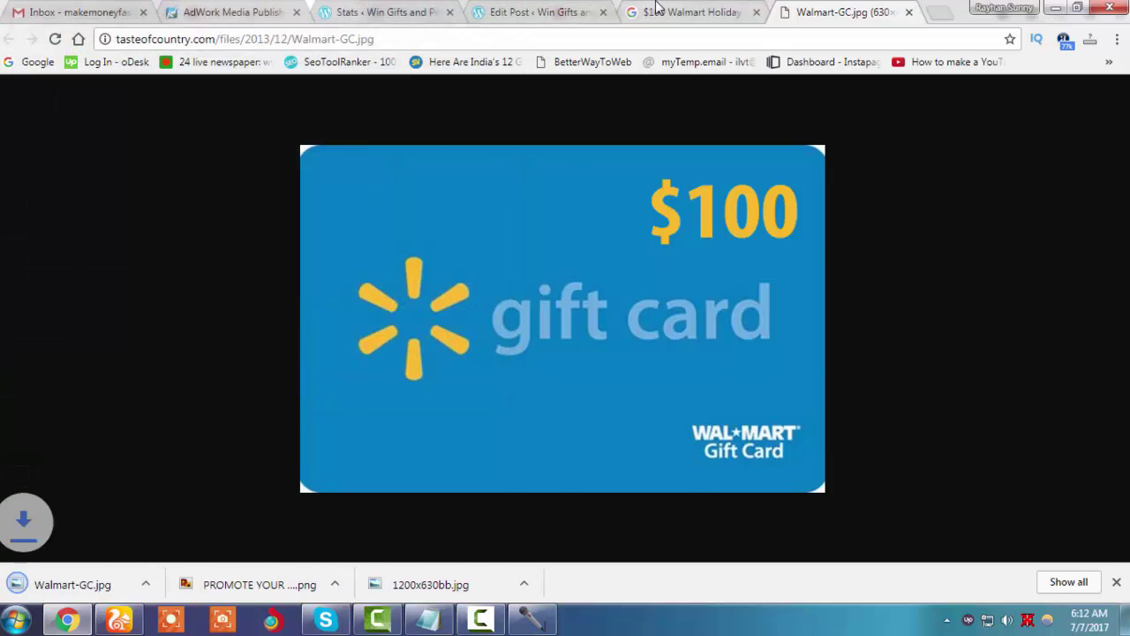
Open the Walmart.com and Snopes web results in new tabs.
click(684, 12)
scroll(361, 267, up, 2)
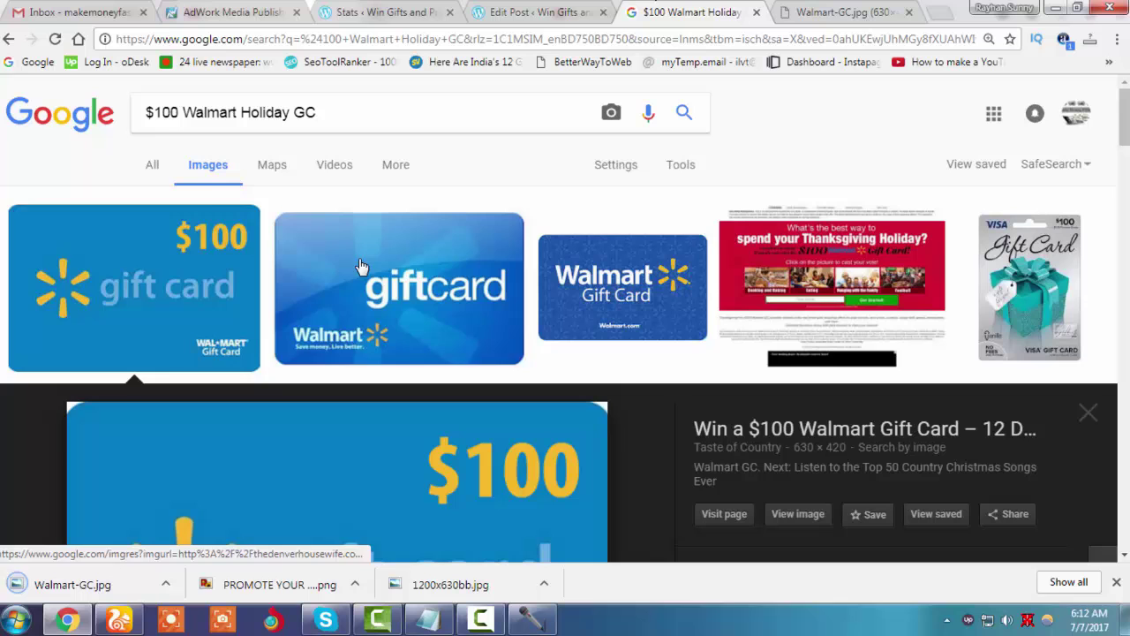
click(154, 167)
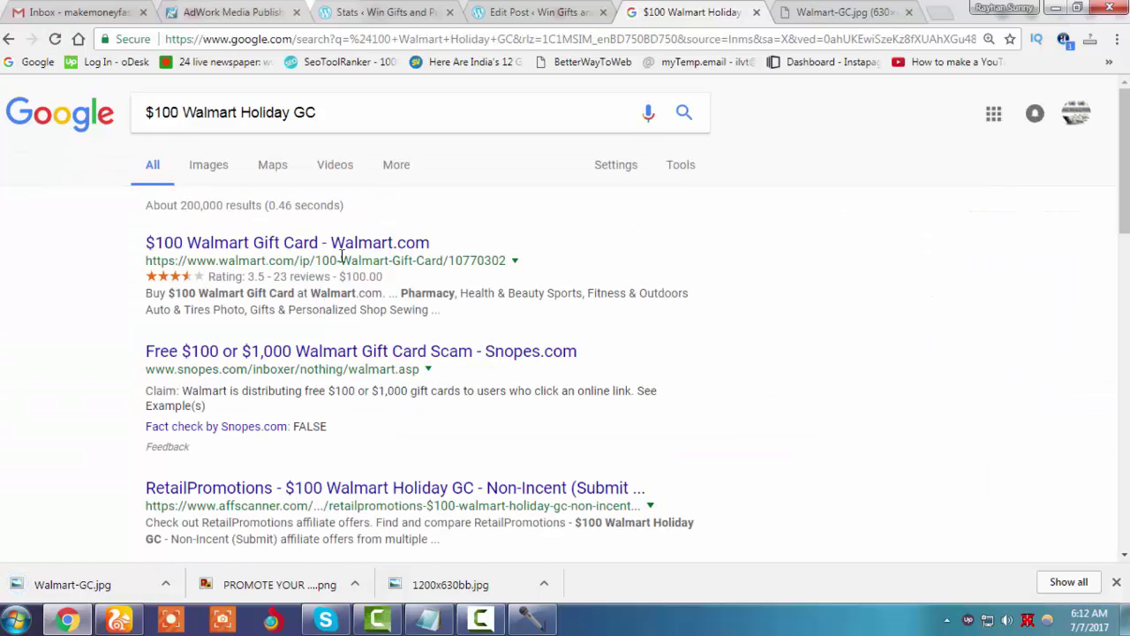
middle_click(379, 244)
scroll(391, 265, down, 2)
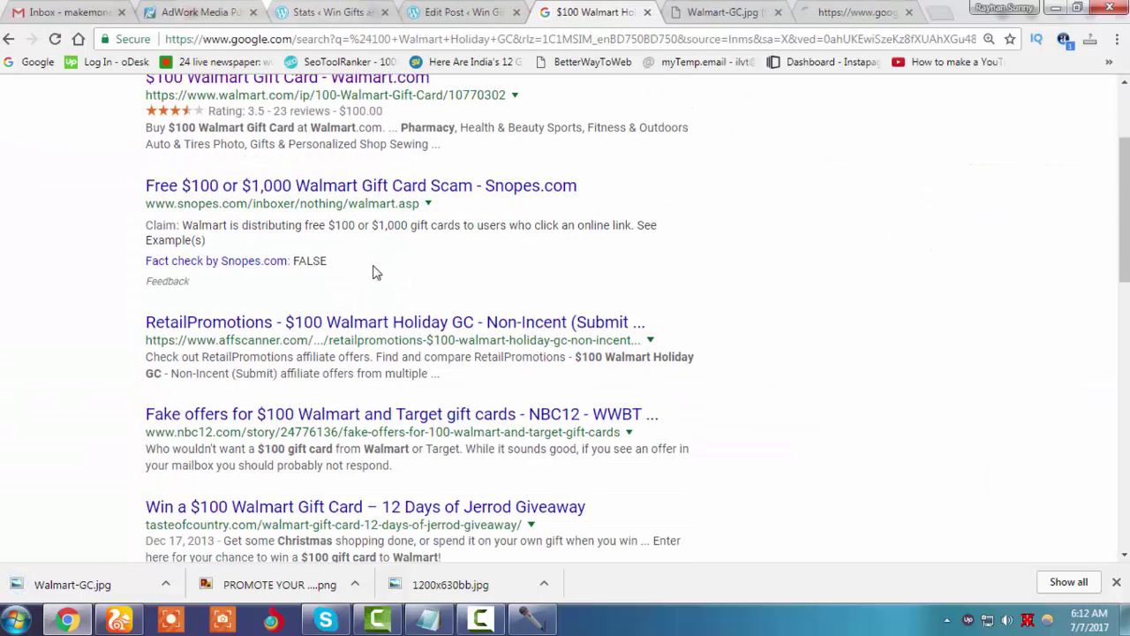
right_click(391, 192)
click(420, 198)
Close the gift card image tab and select the Snopes article's two Origin paragraphs.
click(623, 9)
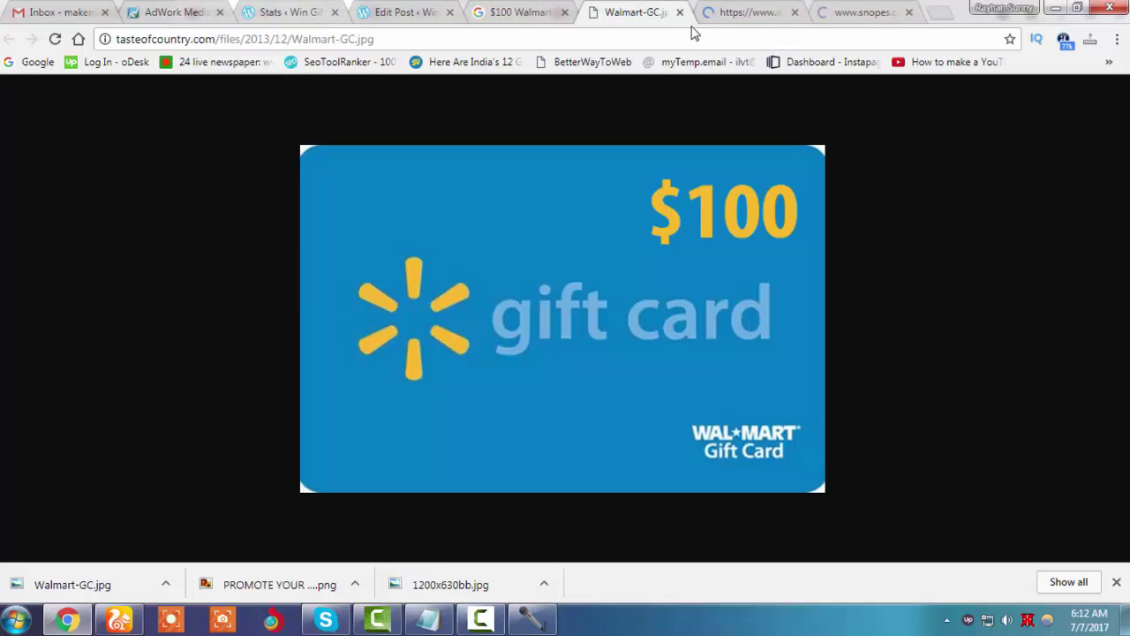
key(ctrl+w)
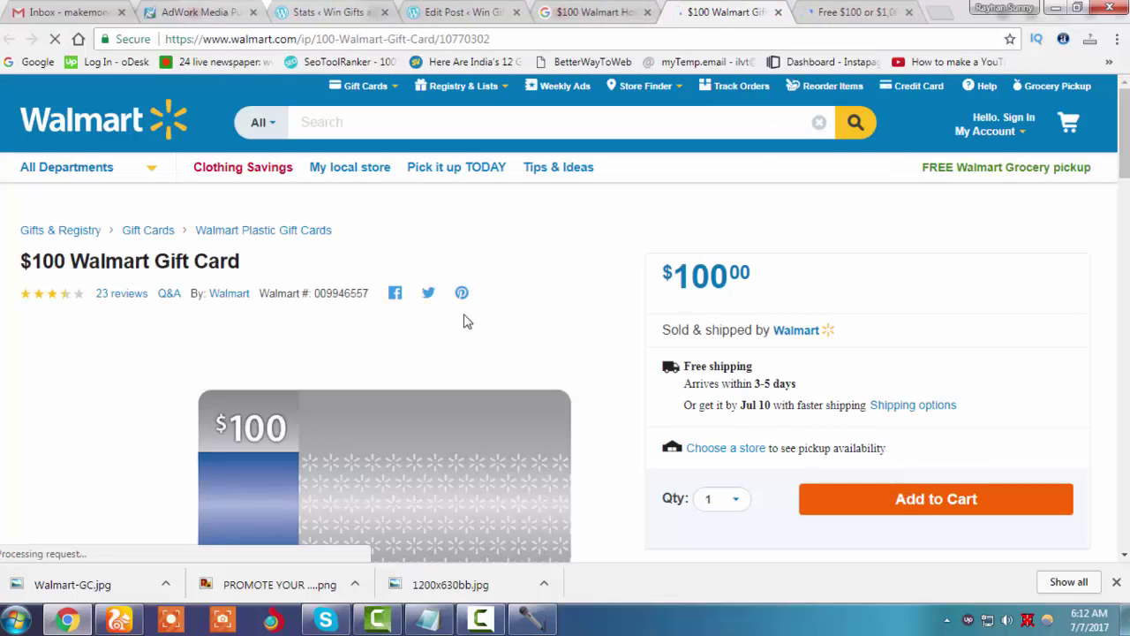
scroll(463, 318, down, 5)
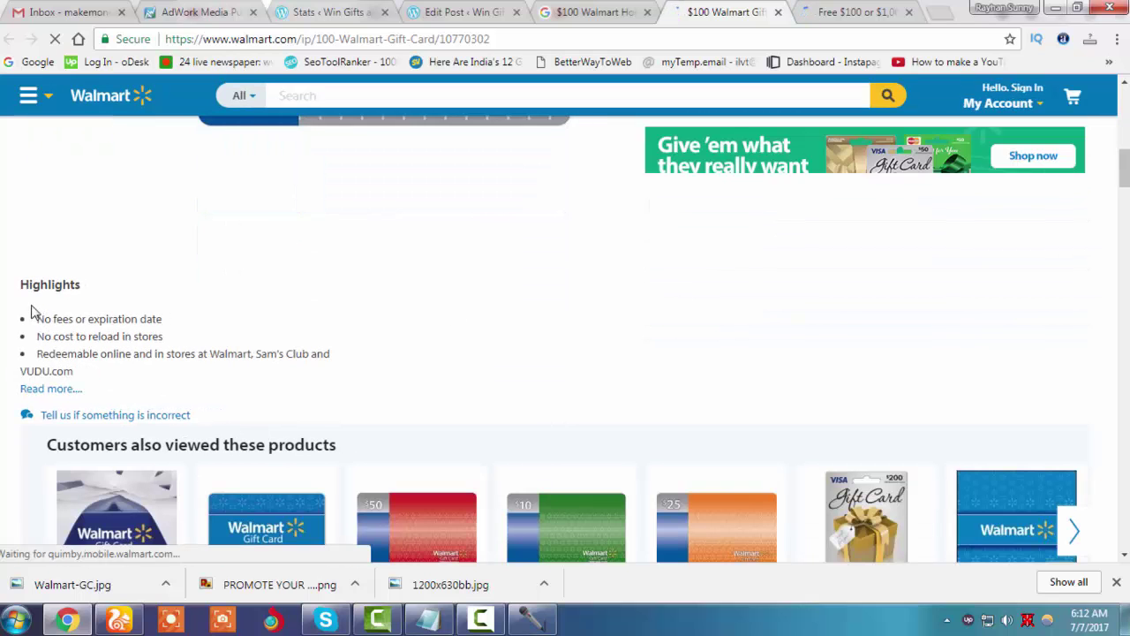
key(ctrl+Tab)
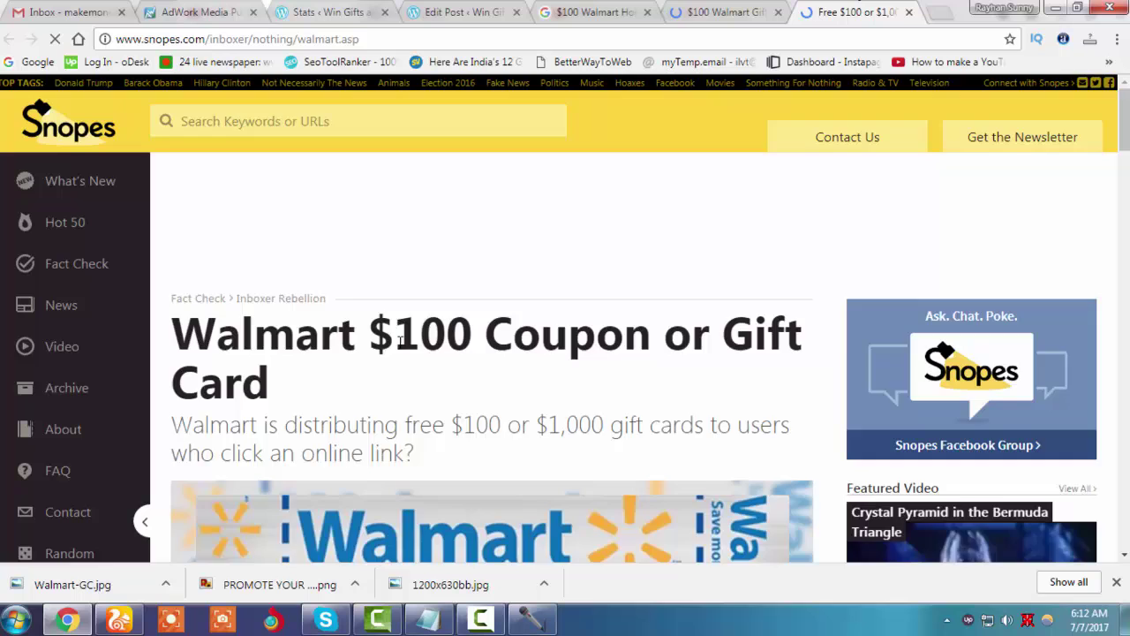
scroll(400, 340, down, 6)
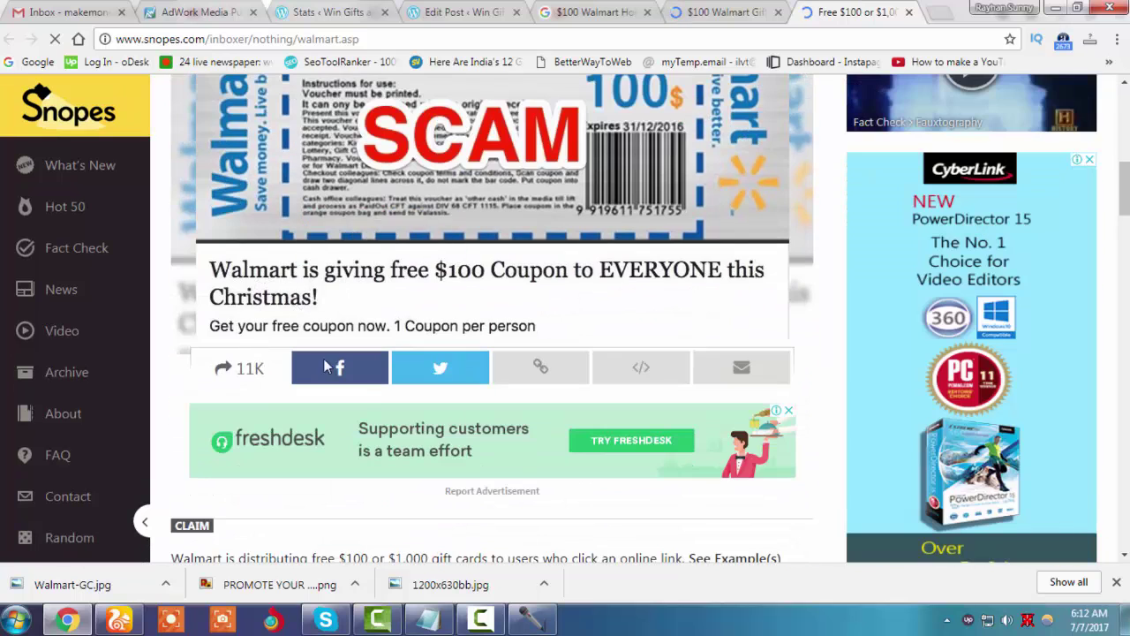
scroll(368, 399, down, 6)
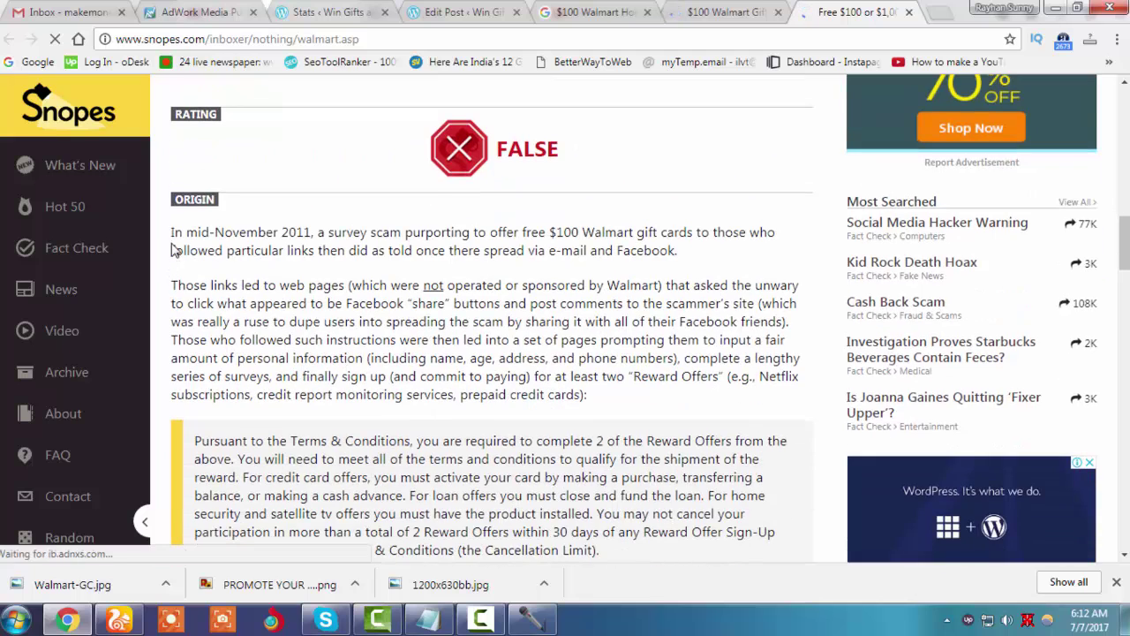
drag(171, 231, 592, 397)
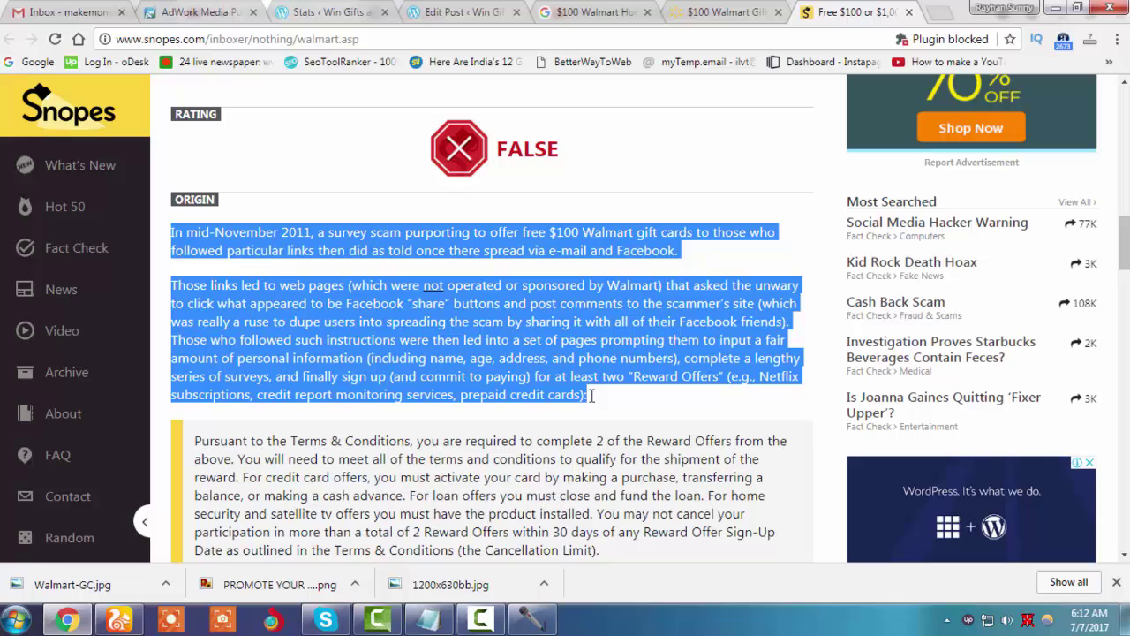
Paste the copied Snopes paragraphs into the post body.
click(446, 12)
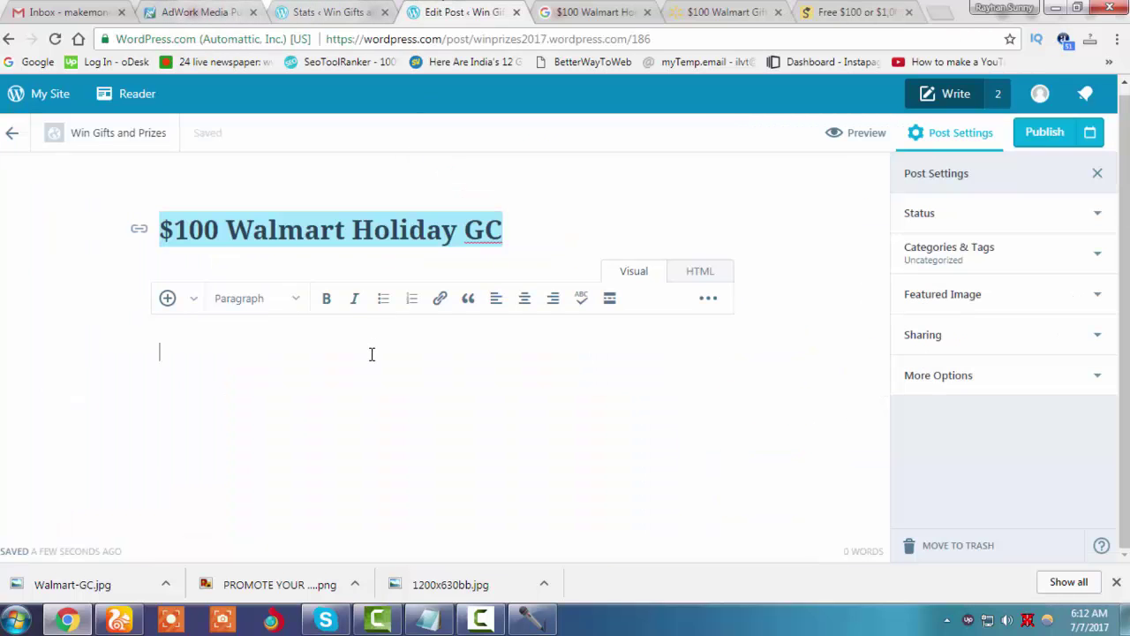
key(ctrl+v)
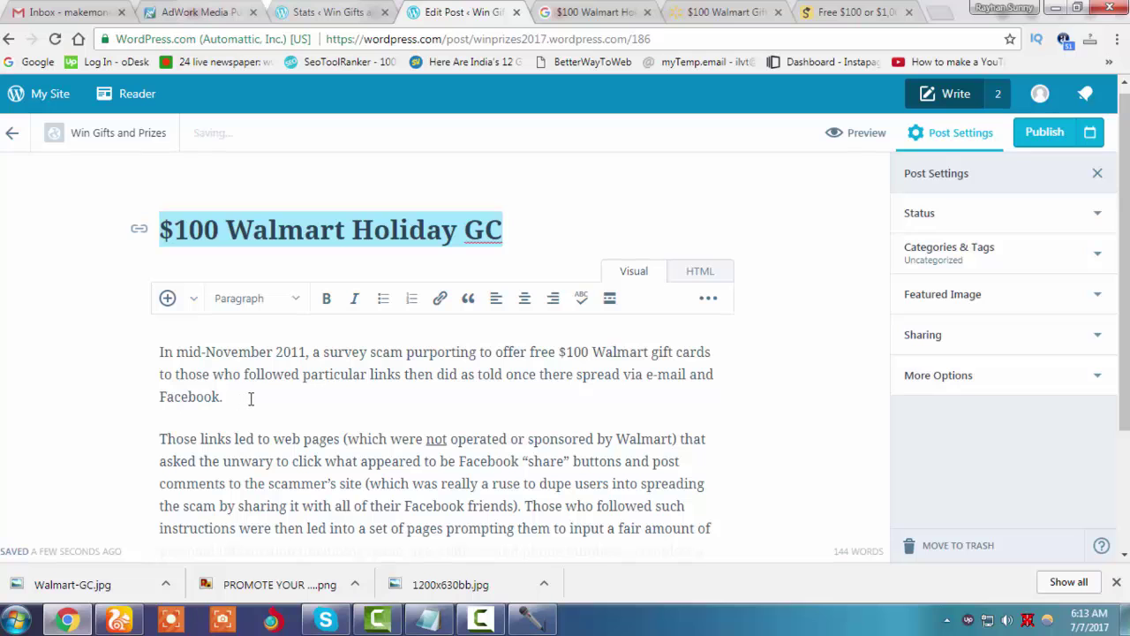
key(ctrl+a)
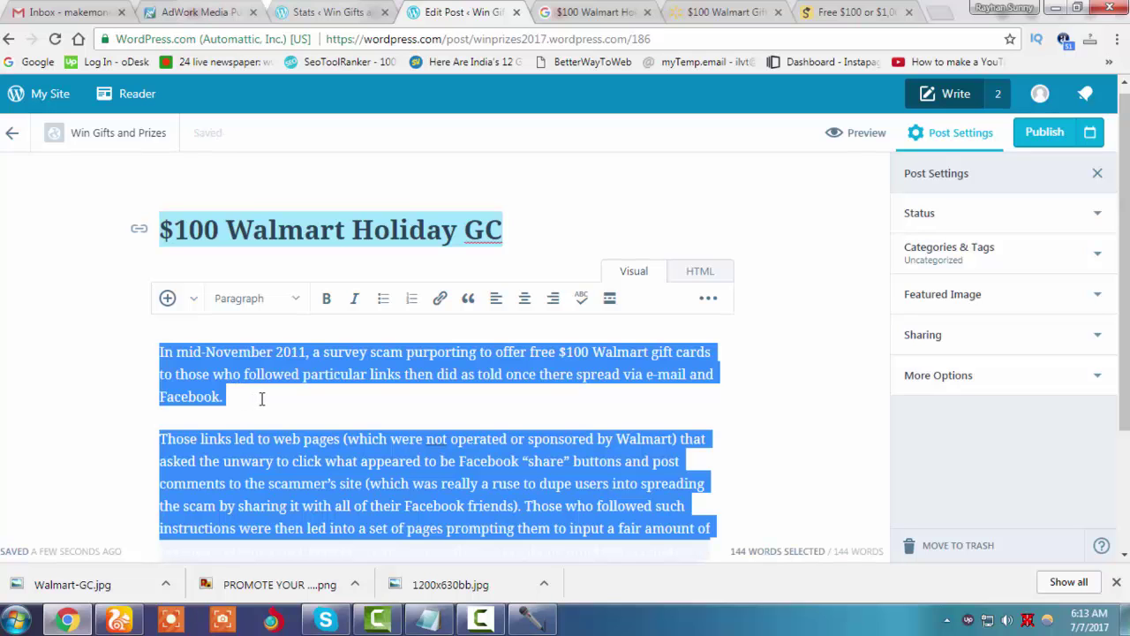
Add a 'Click Here to Get $100 Walmart Holiday GC' line after the first paragraph.
click(263, 400)
key(Return)
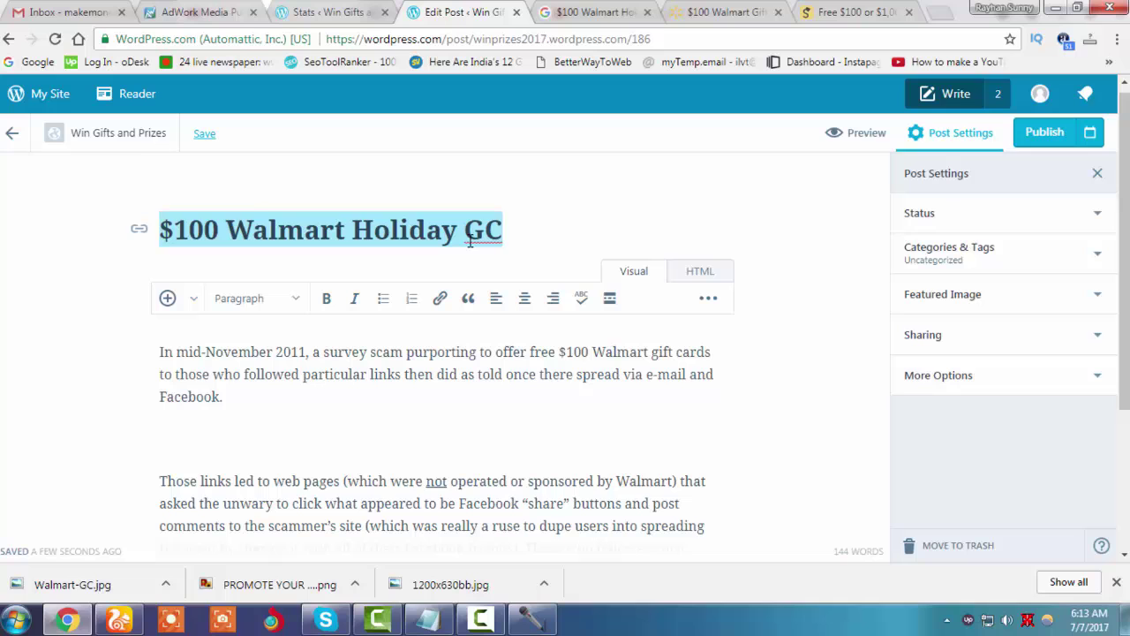
click(470, 240)
drag(518, 227, 175, 268)
text($100 Walmart Holiday GC)
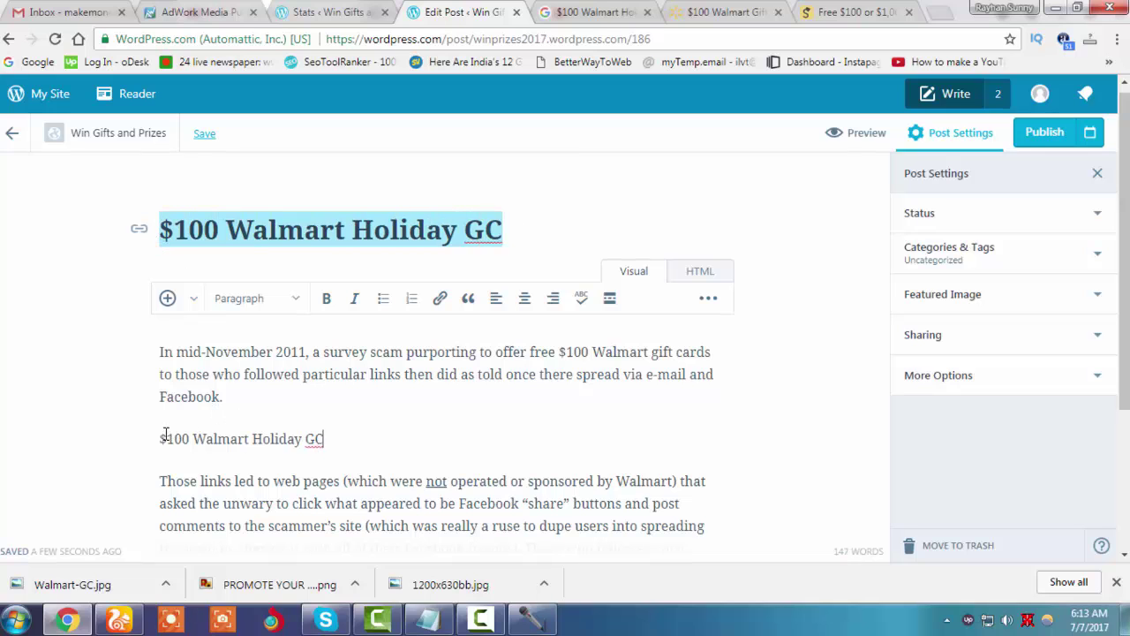
text(C)
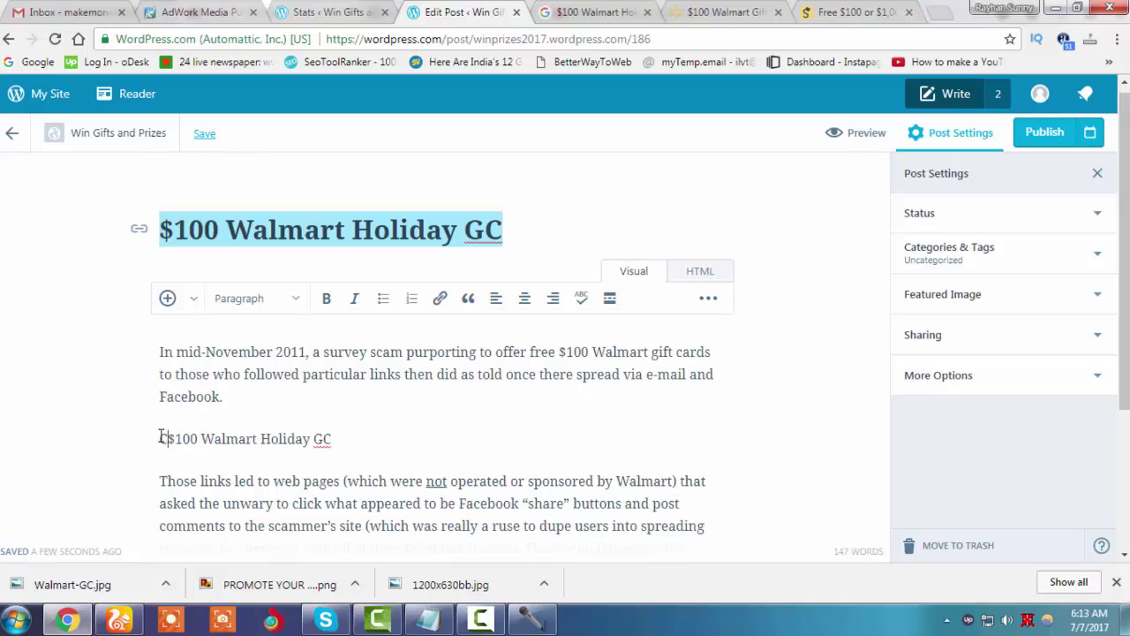
text(lick Here to Ge)
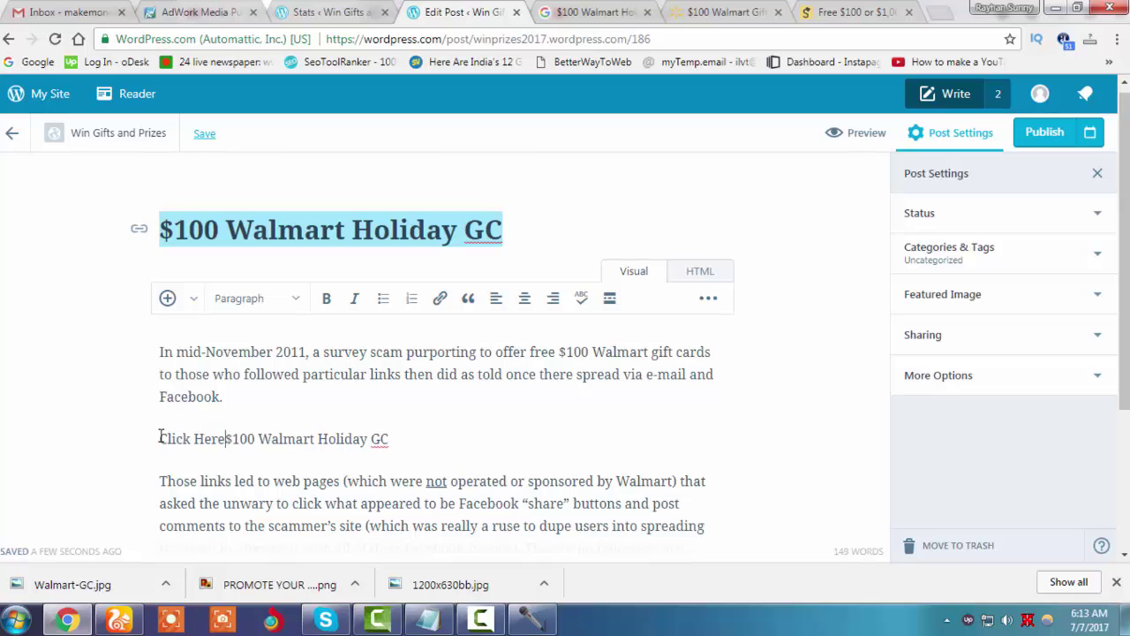
text(t)
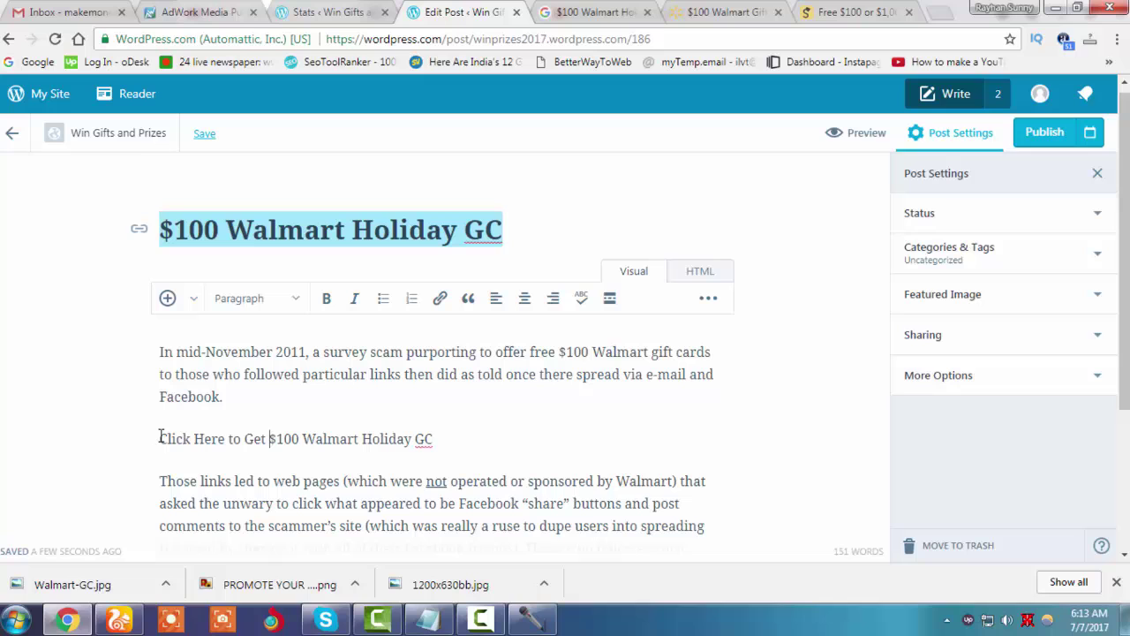
drag(445, 442, 159, 437)
click(217, 14)
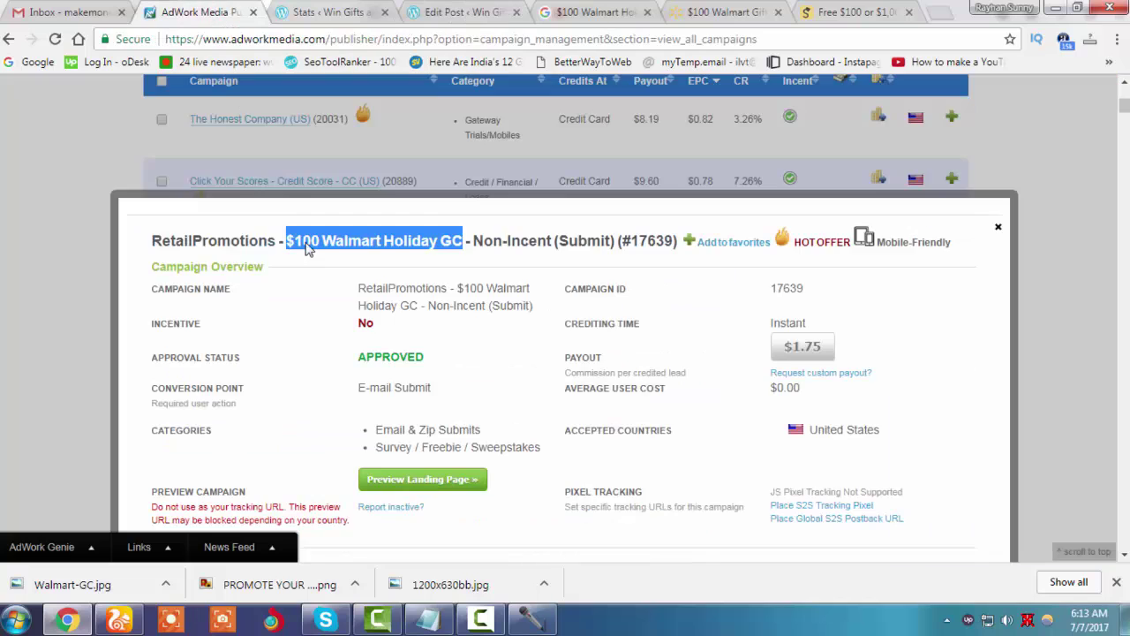
scroll(518, 373, down, 10)
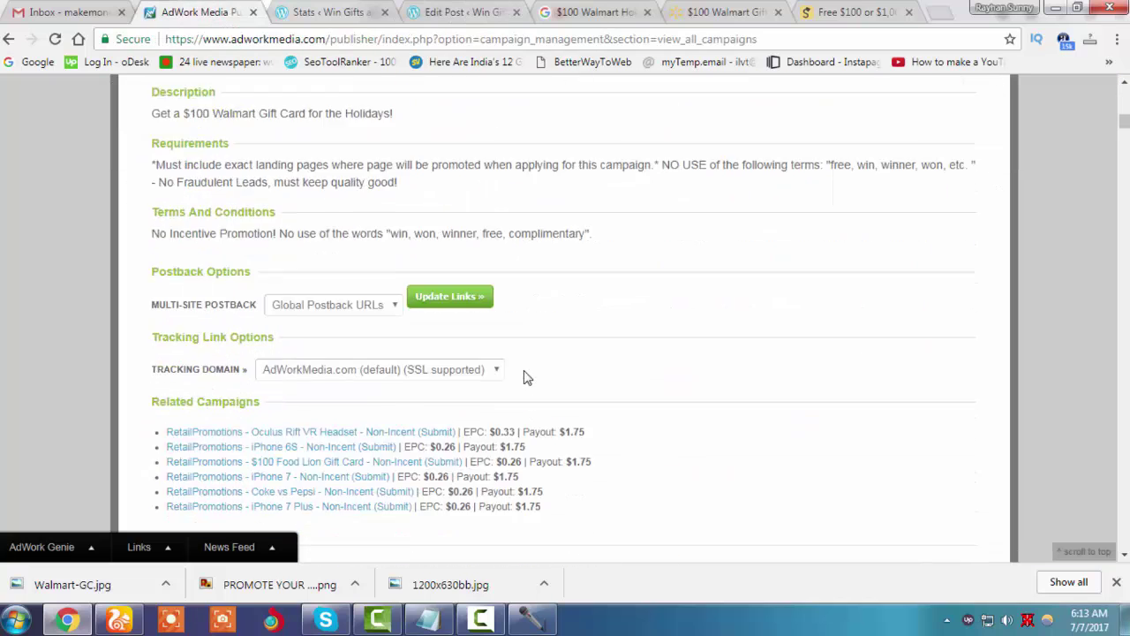
scroll(523, 378, down, 4)
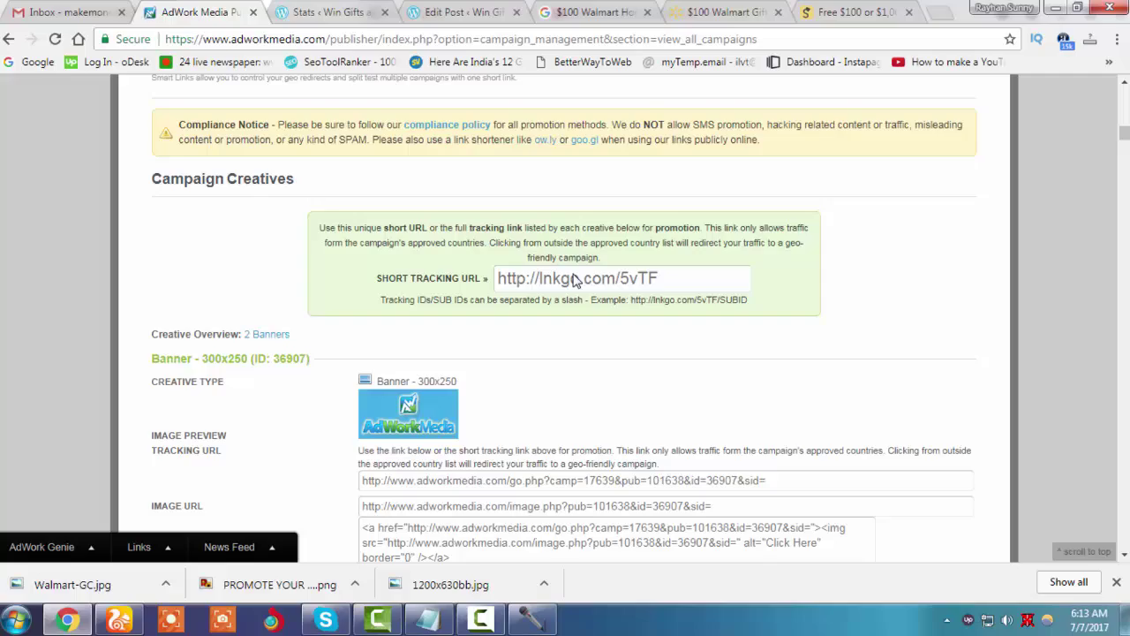
click(580, 278)
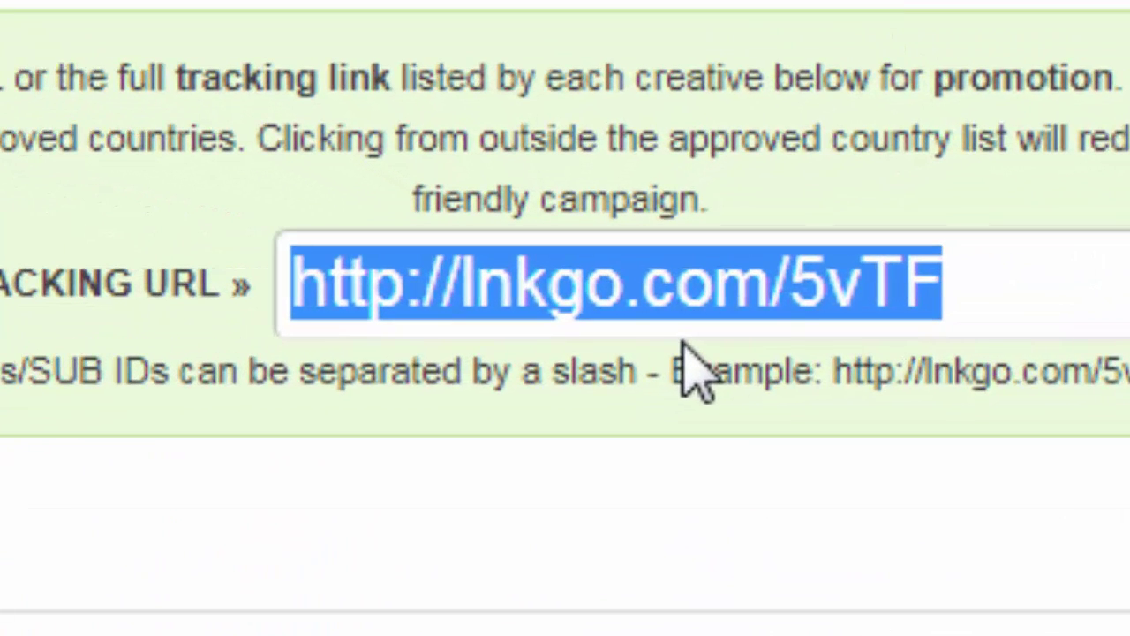
right_click(782, 298)
click(901, 362)
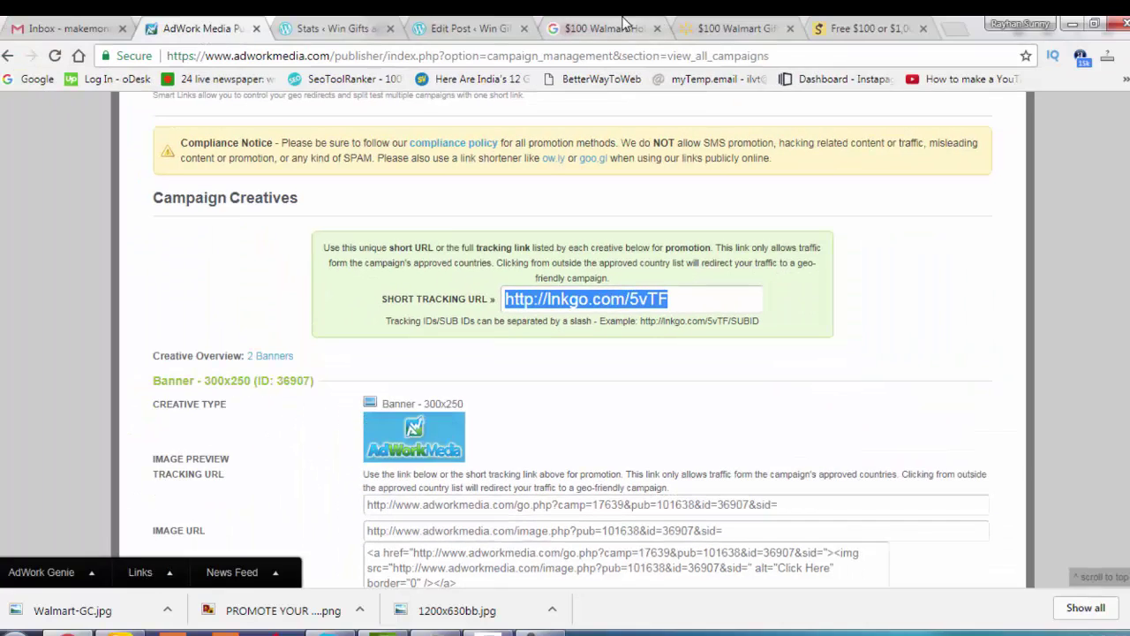
Link the Click Here line to the copied AdWork tracking URL.
click(446, 28)
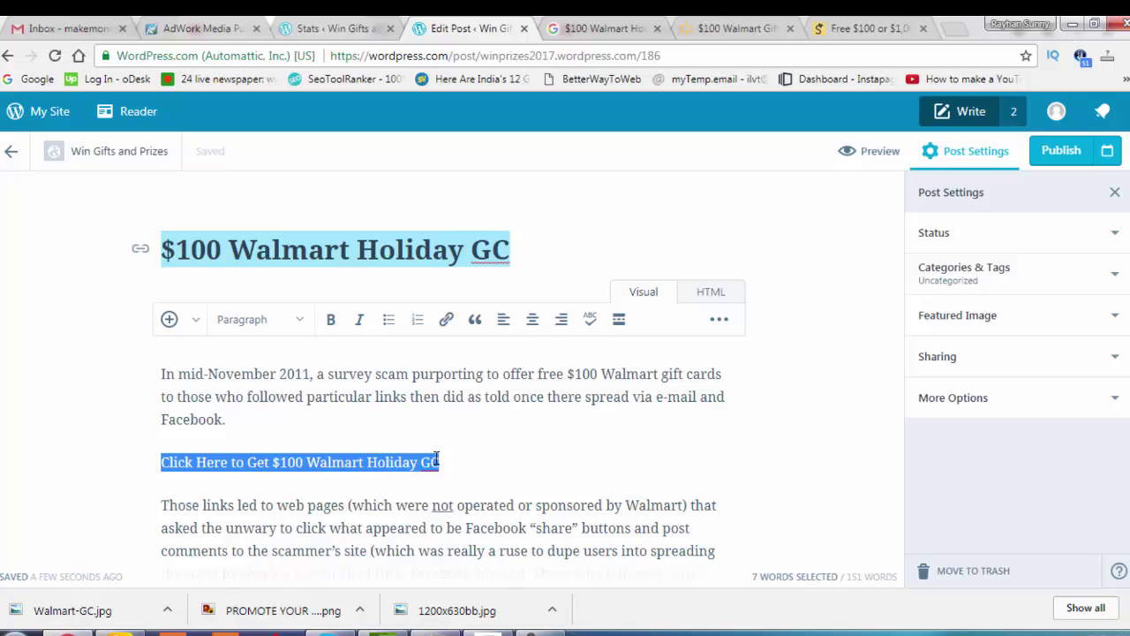
click(446, 319)
key(ctrl+v)
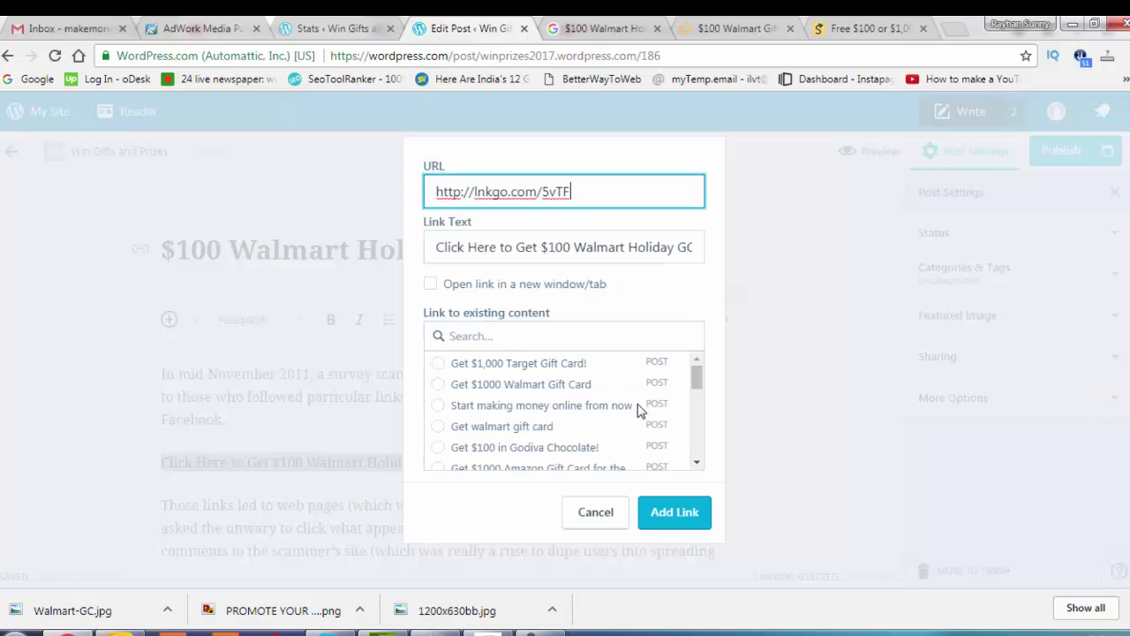
click(663, 514)
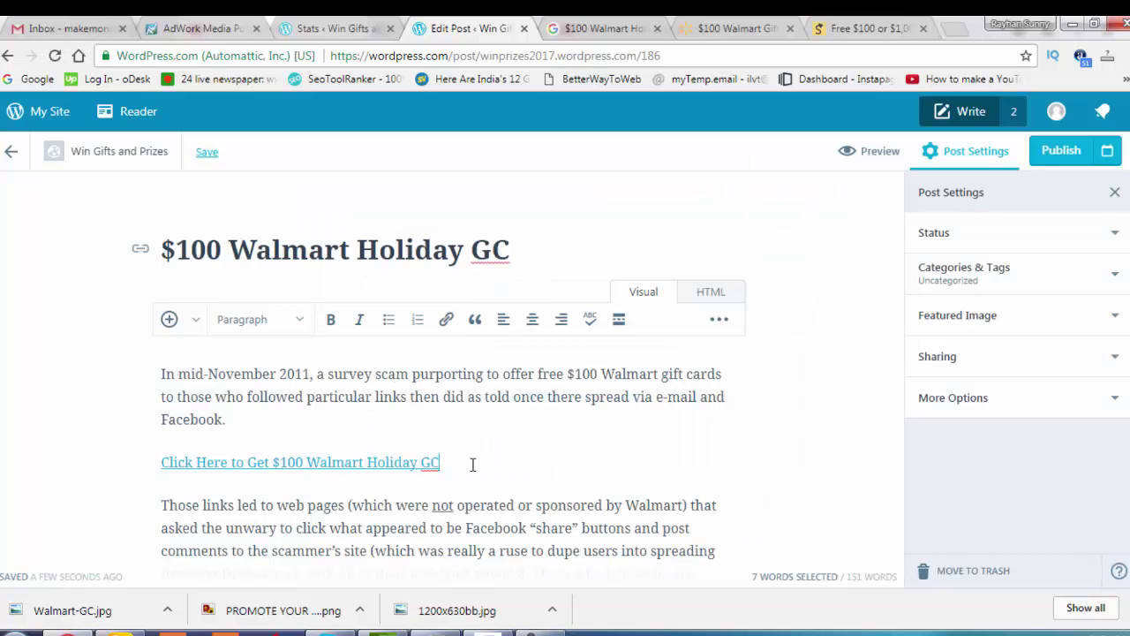
Upload Walmart-GC.jpg from Downloads and insert it below the link.
click(472, 464)
key(Return)
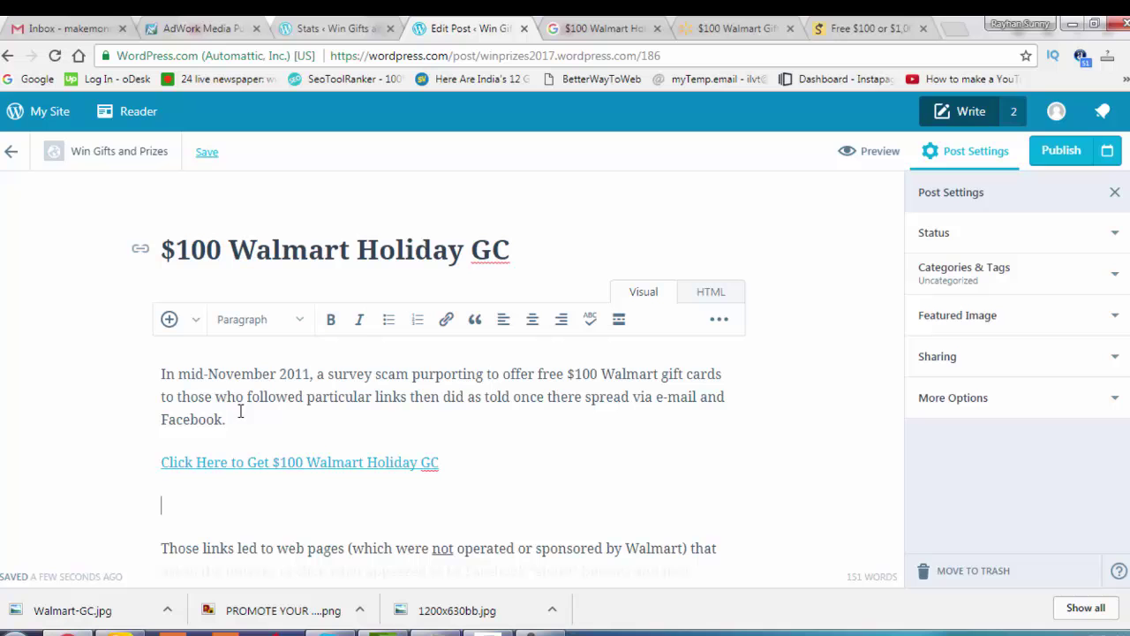
click(169, 325)
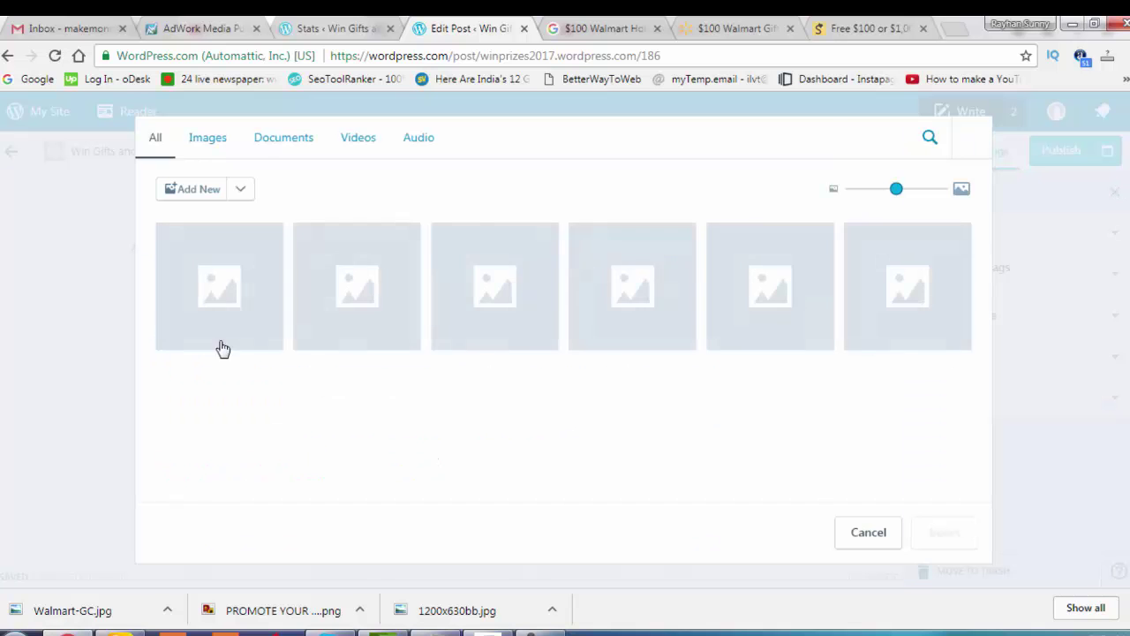
click(206, 195)
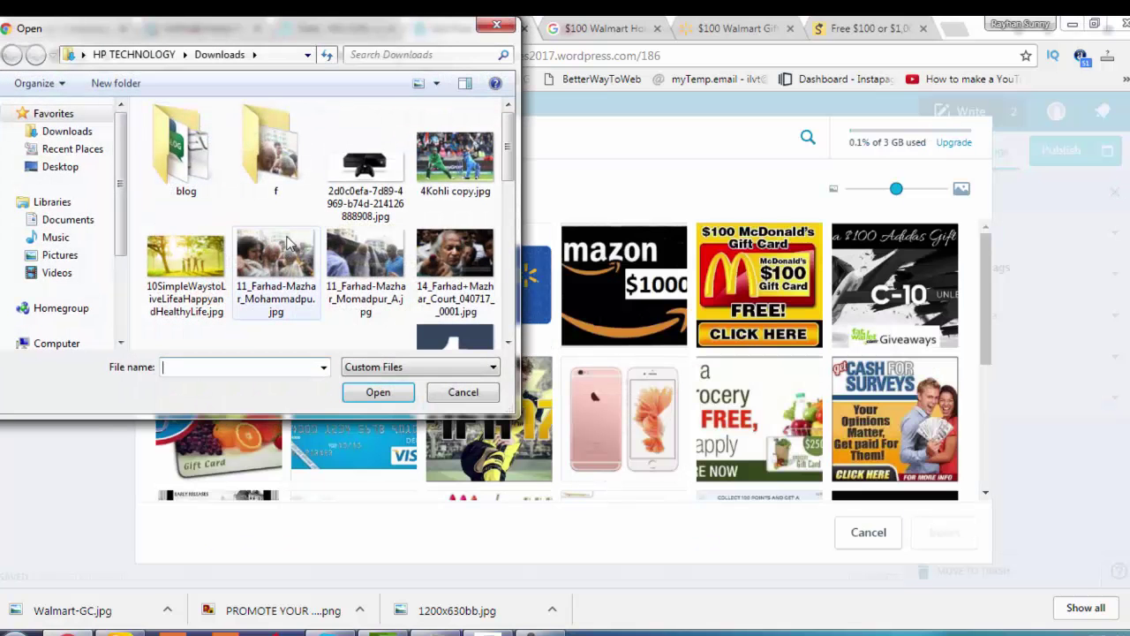
scroll(491, 243, down, 3)
scroll(491, 243, down, 5)
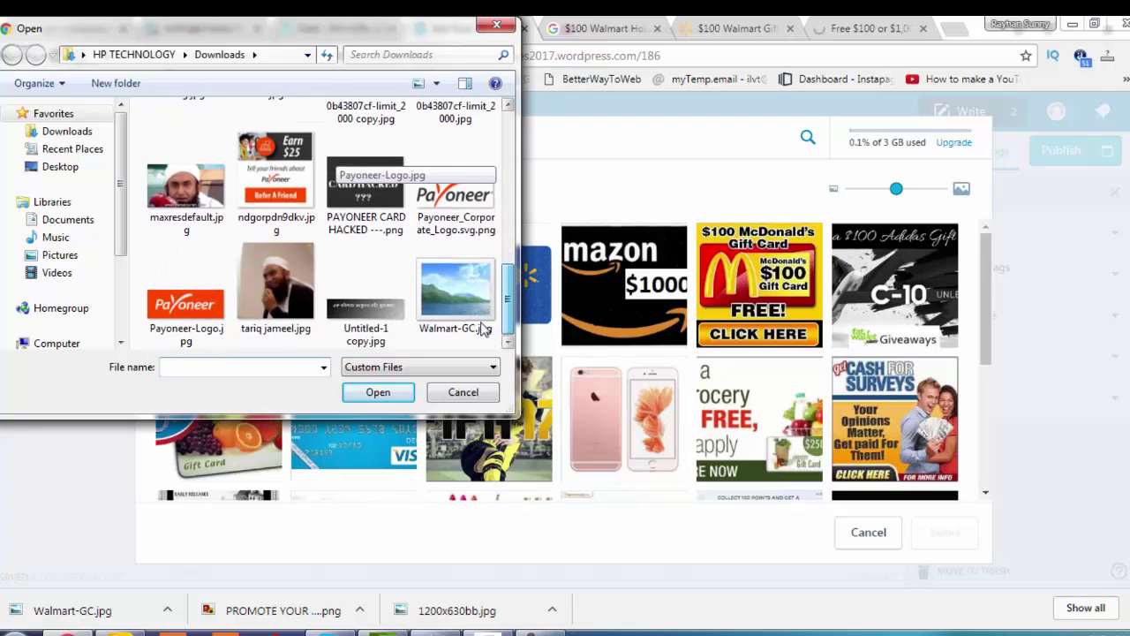
double_click(459, 300)
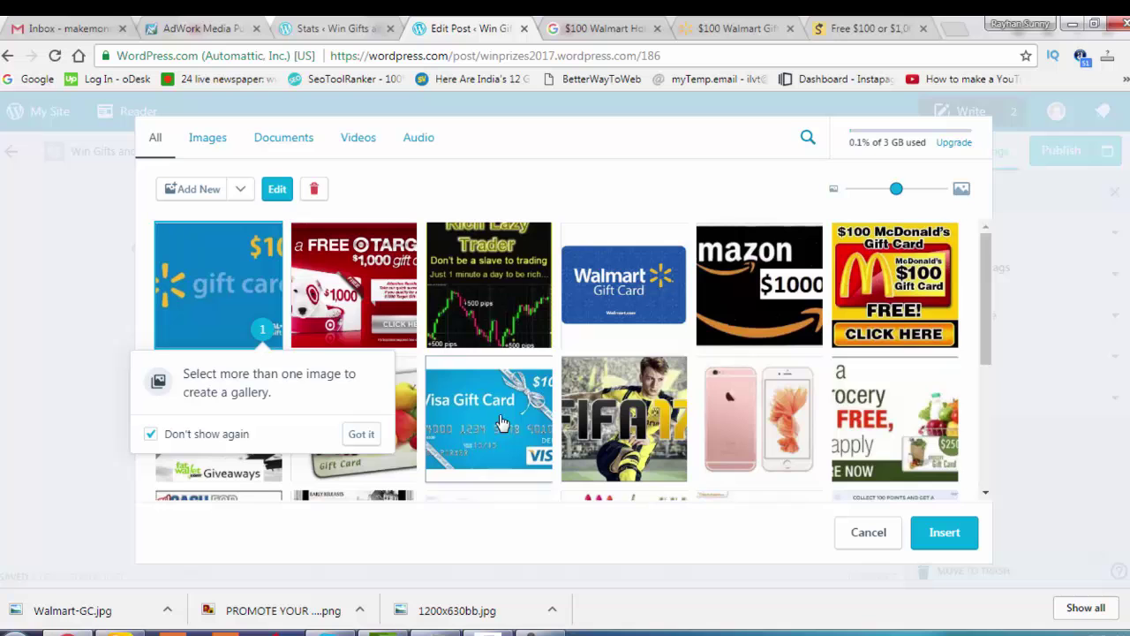
click(943, 533)
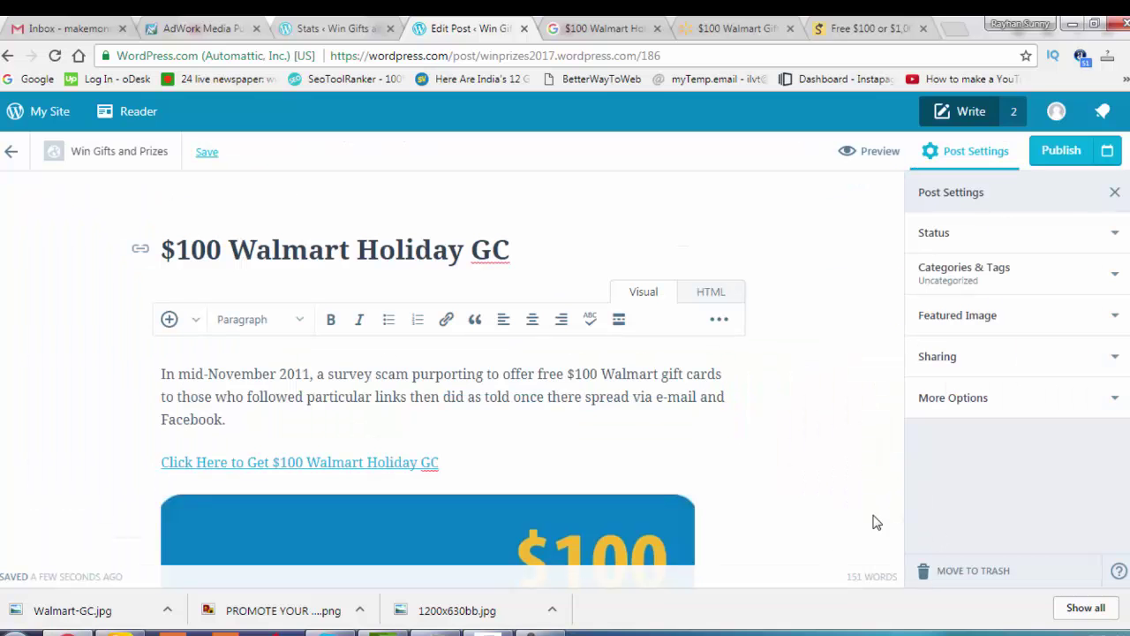
scroll(461, 445, down, 6)
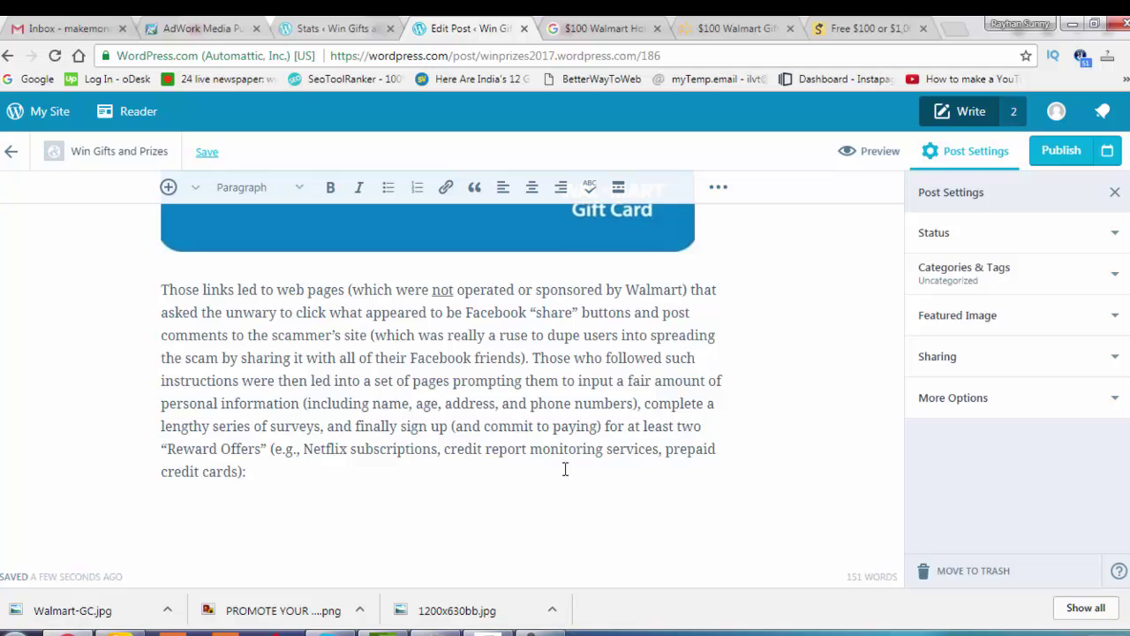
scroll(565, 469, up, 5)
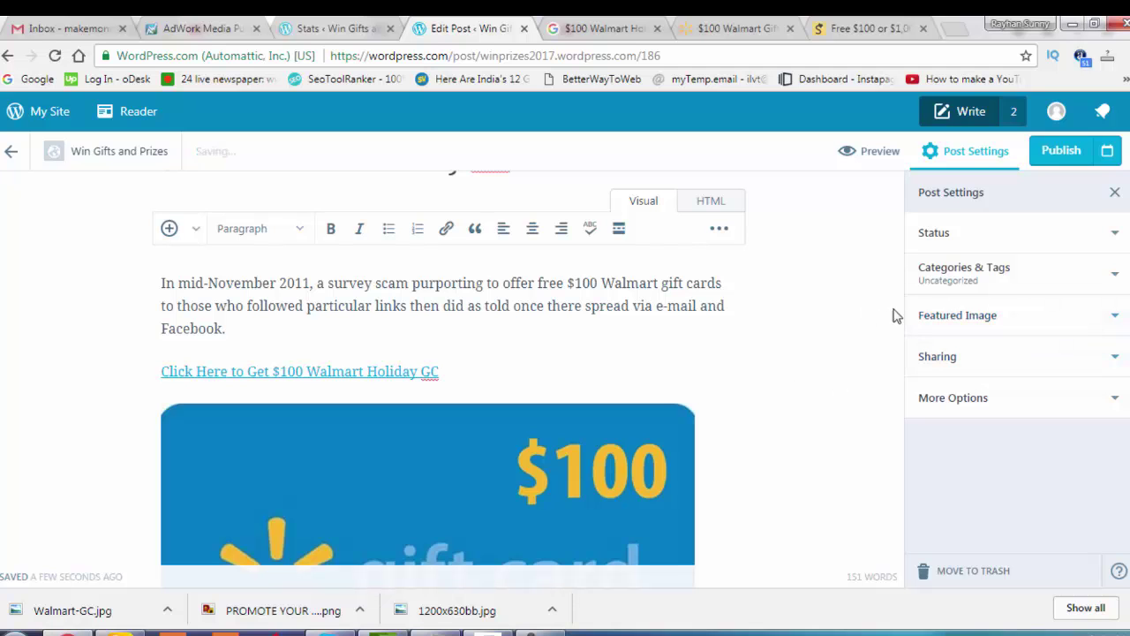
Under More Options, search 'united states' as the post location.
scroll(954, 402, down, 1)
scroll(953, 402, down, 2)
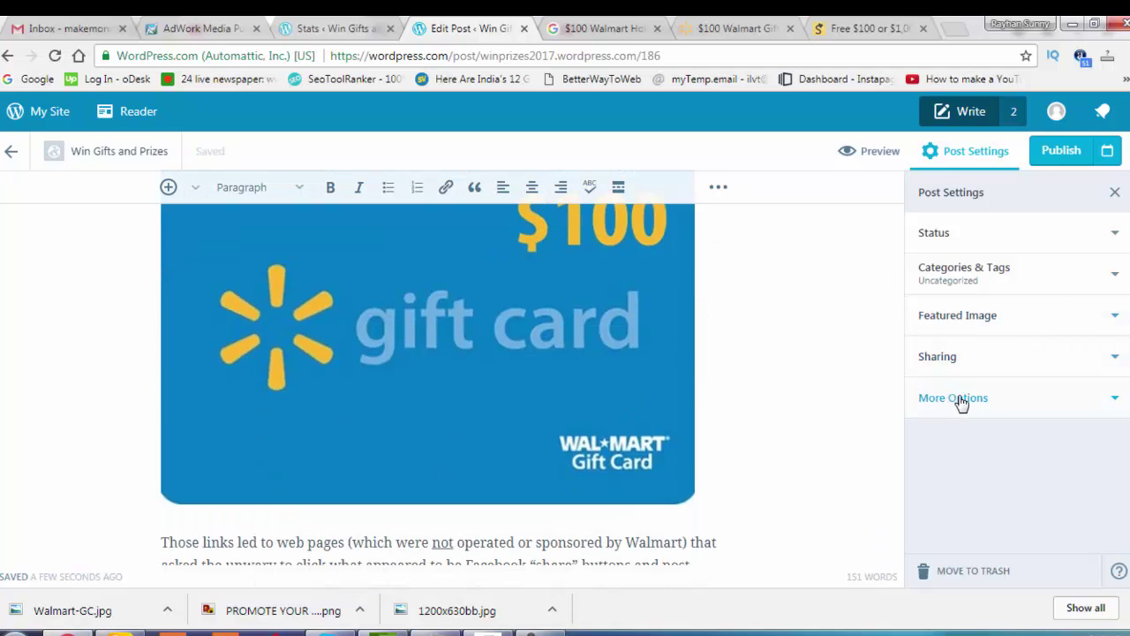
click(975, 399)
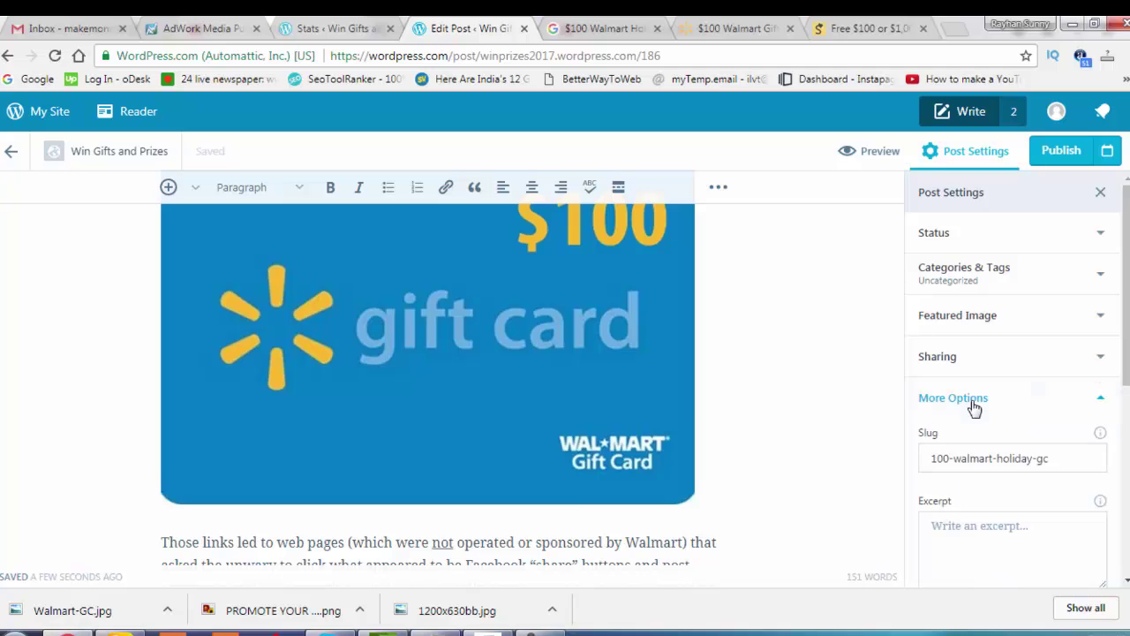
scroll(971, 413, down, 5)
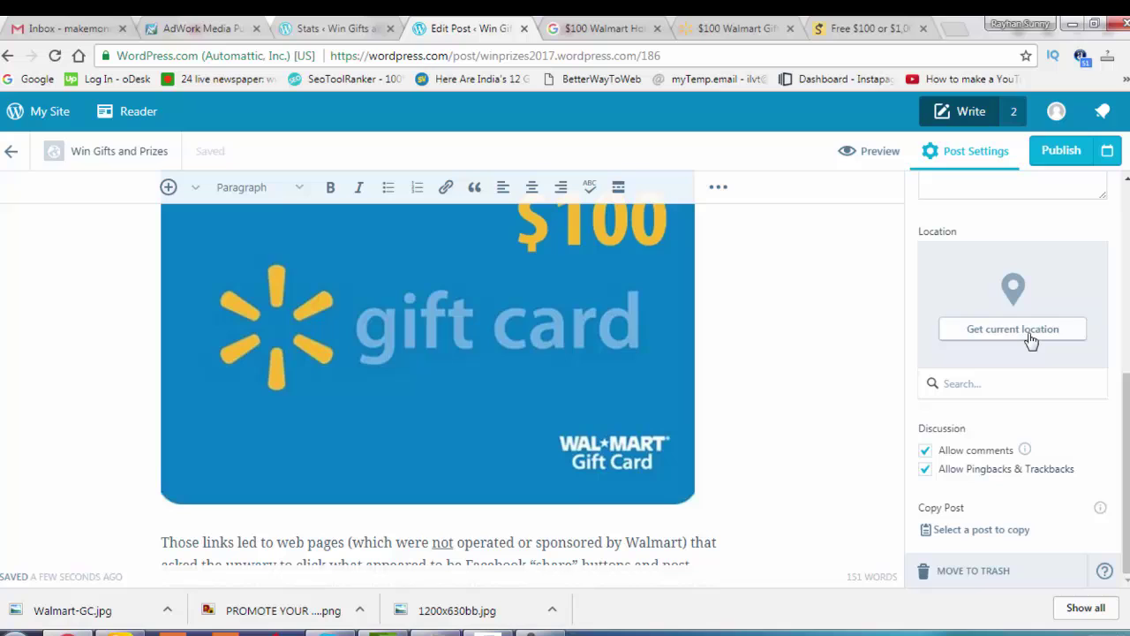
click(1010, 387)
text(united state)
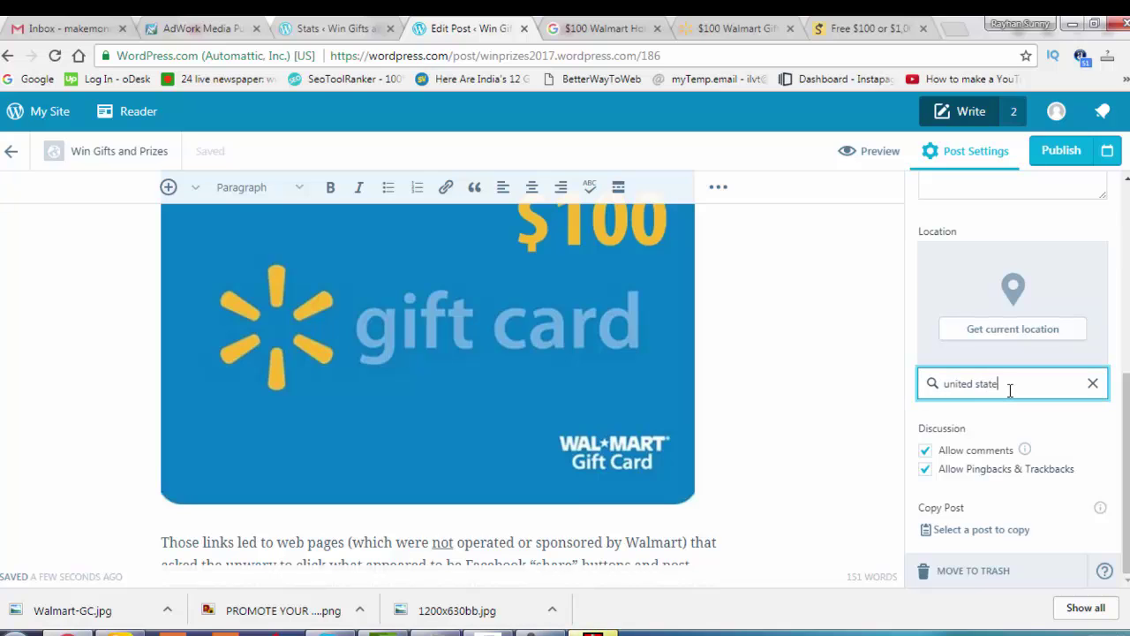
text(s)
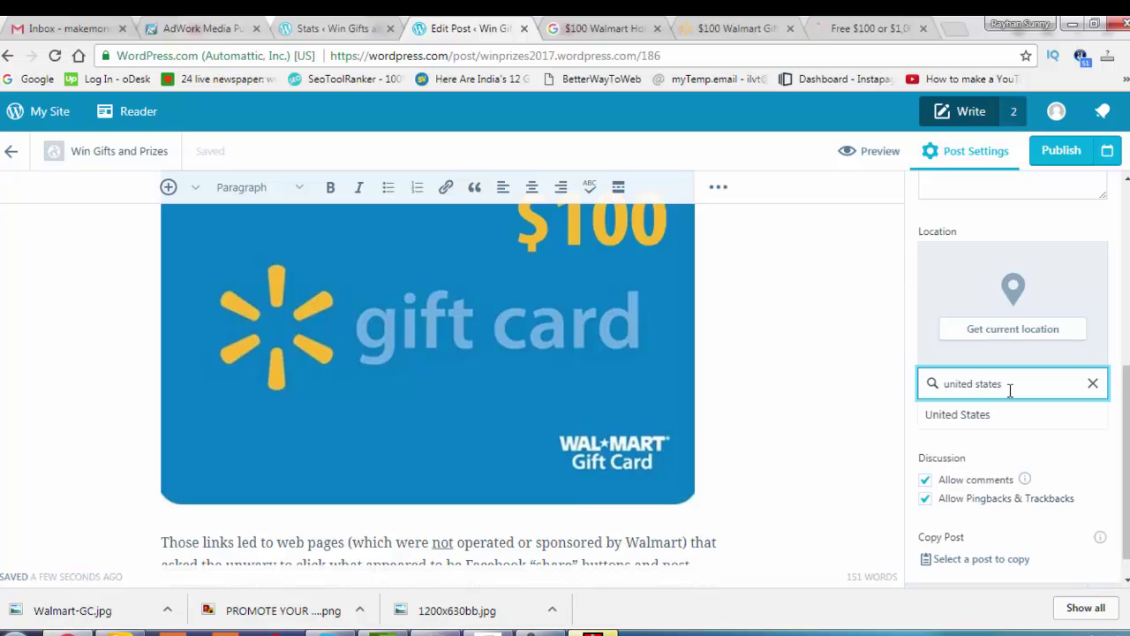
Publish the post.
scroll(1029, 455, down, 5)
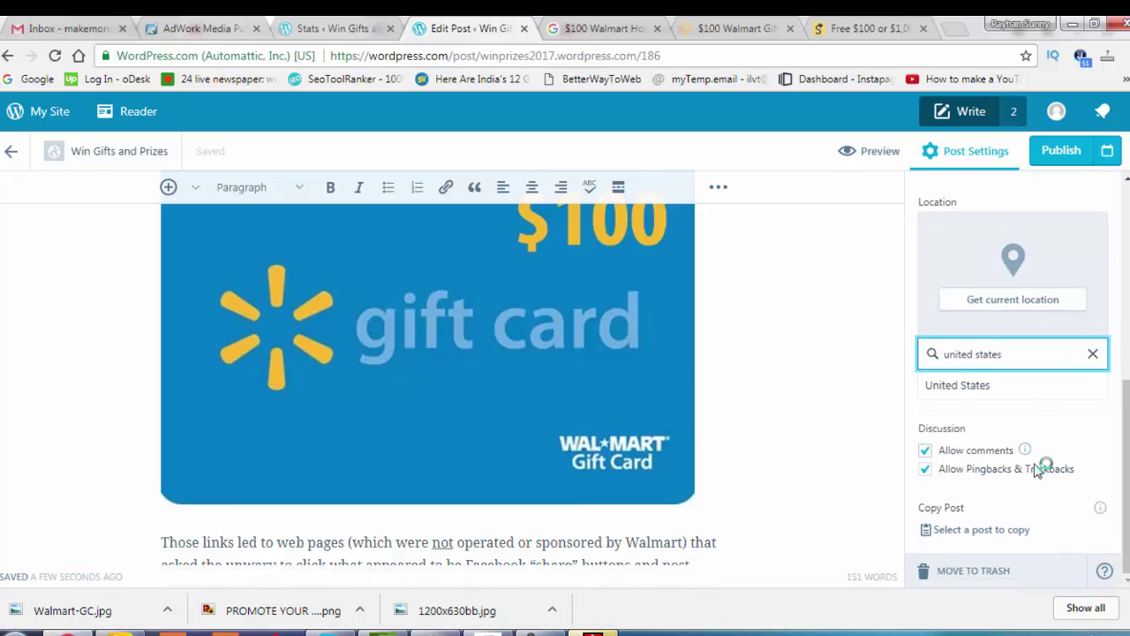
scroll(1024, 482, up, 5)
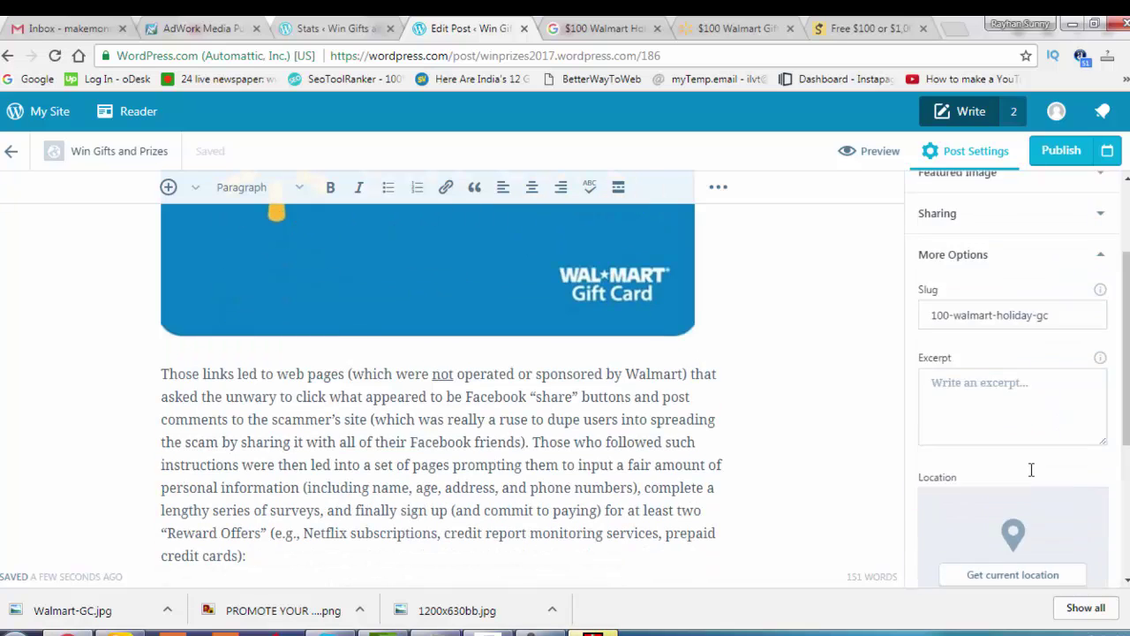
click(1060, 152)
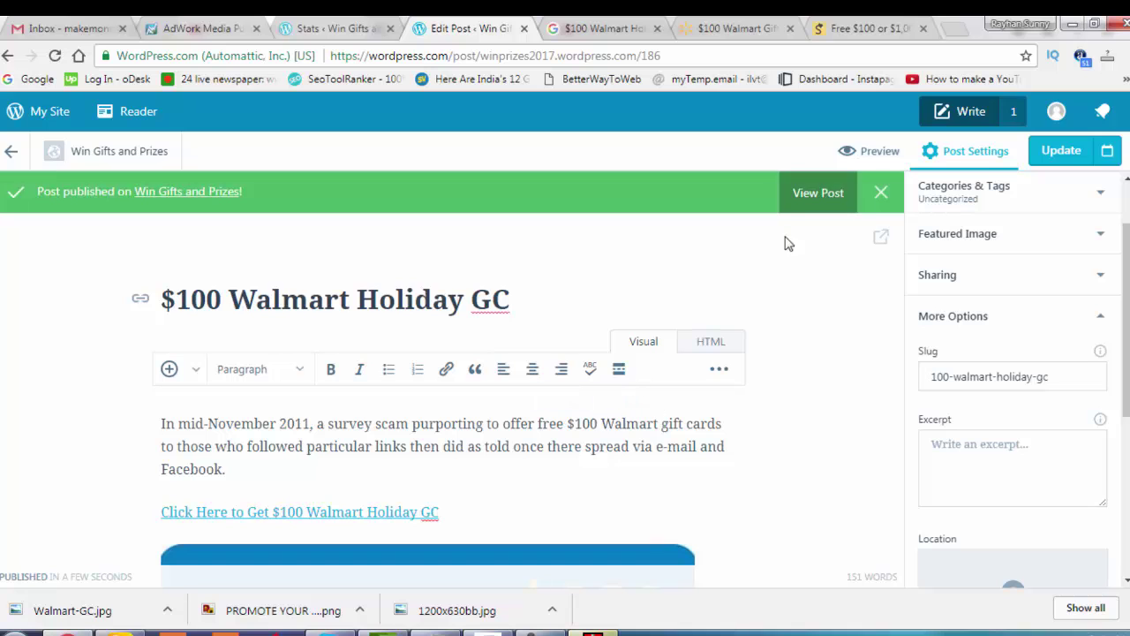
View the published post and preview it at desktop width.
click(815, 196)
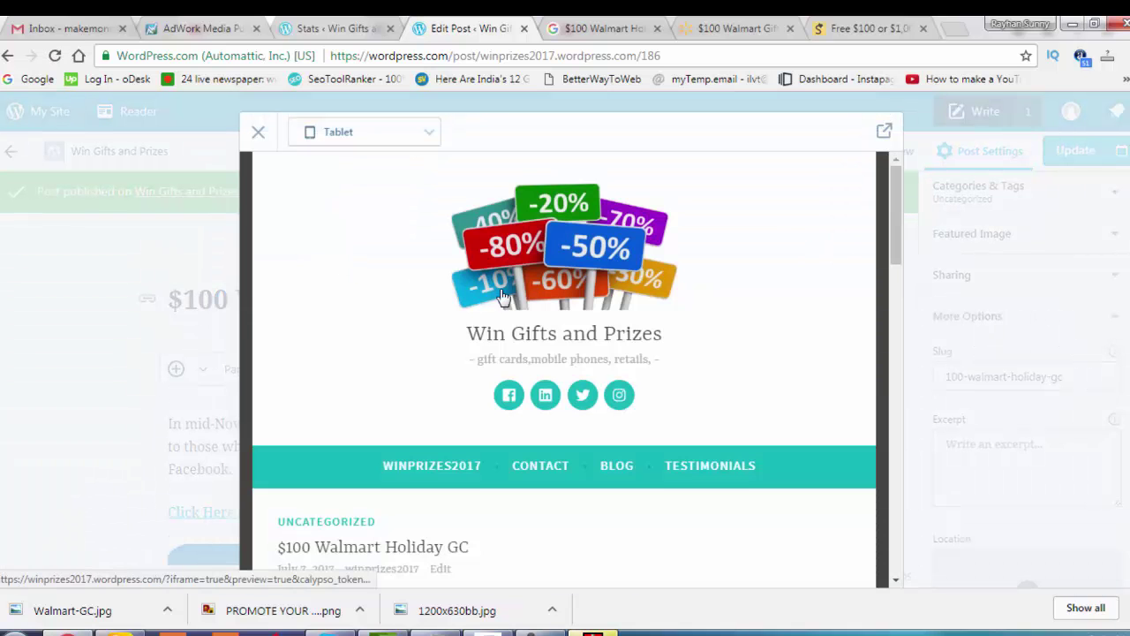
scroll(506, 434, down, 3)
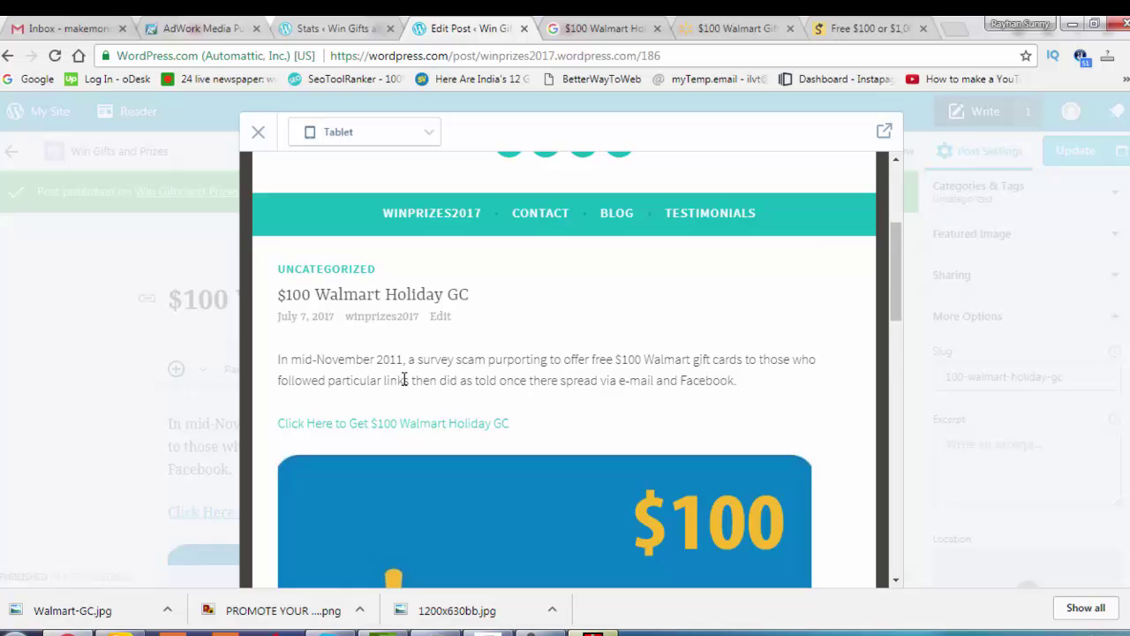
scroll(462, 436, down, 3)
scroll(467, 441, down, 2)
scroll(401, 182, up, 8)
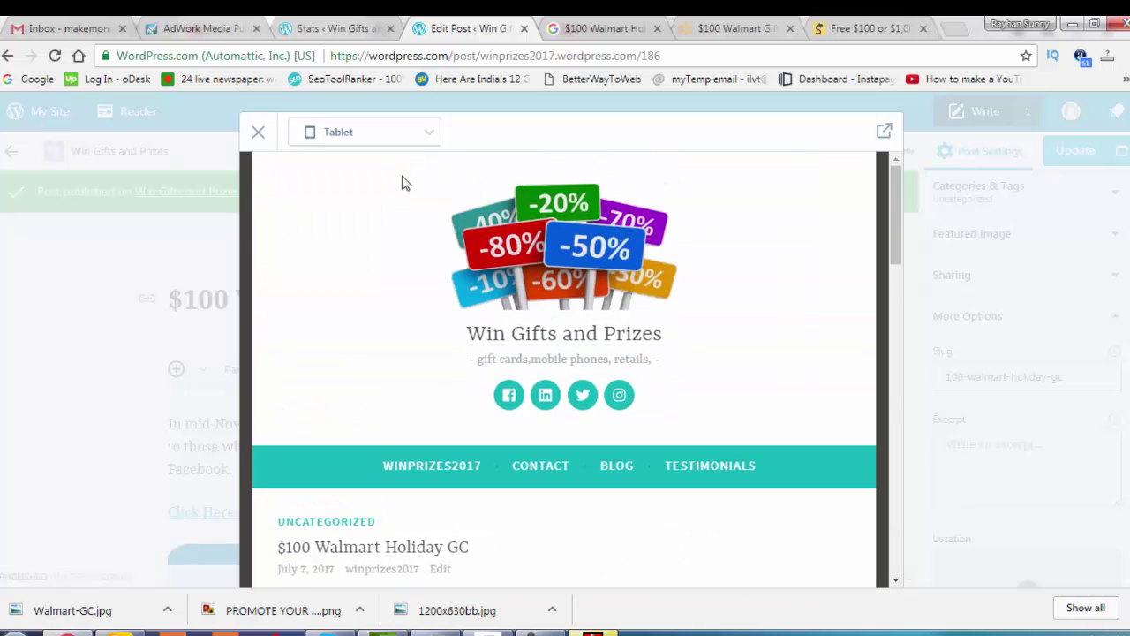
click(413, 142)
click(384, 177)
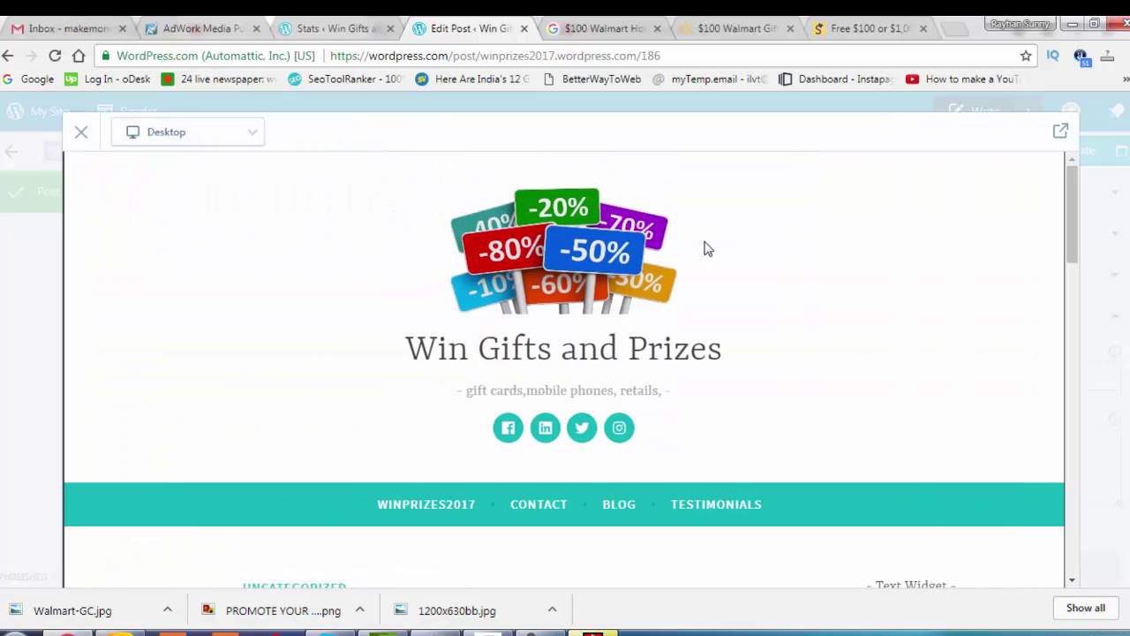
Open the live post in its own tab and check the text and Click Here link.
click(1060, 131)
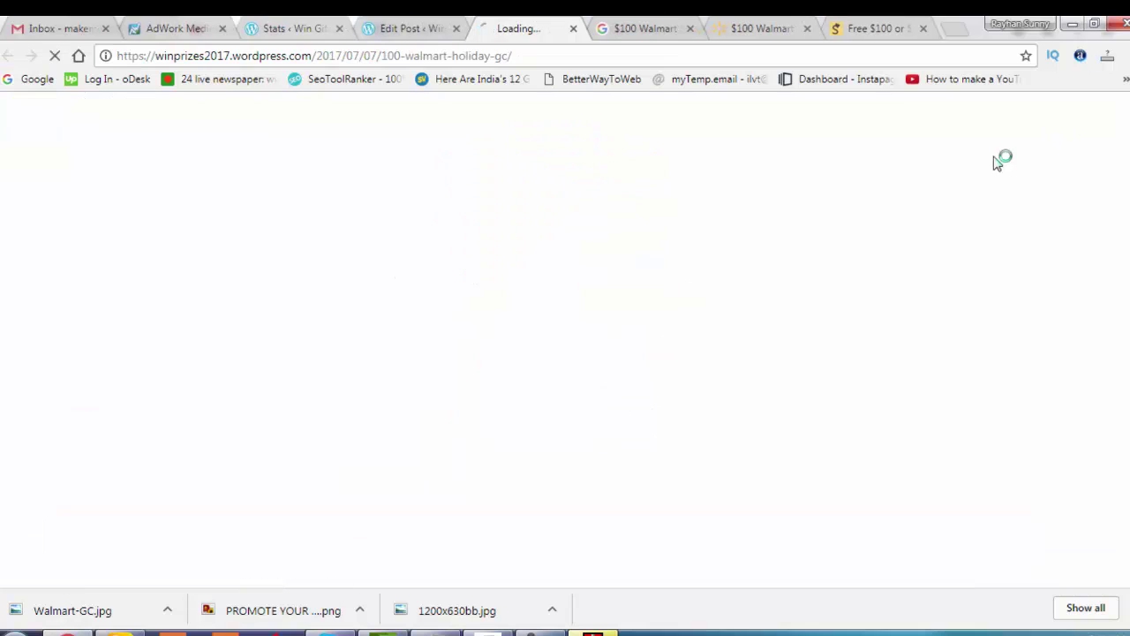
click(413, 55)
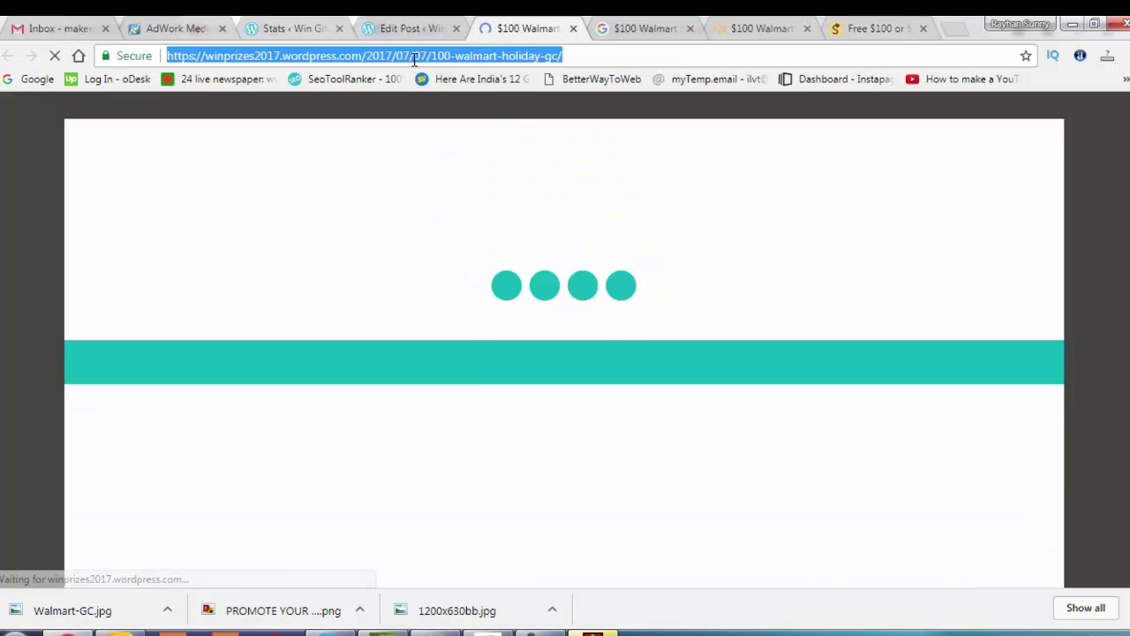
scroll(424, 278, down, 10)
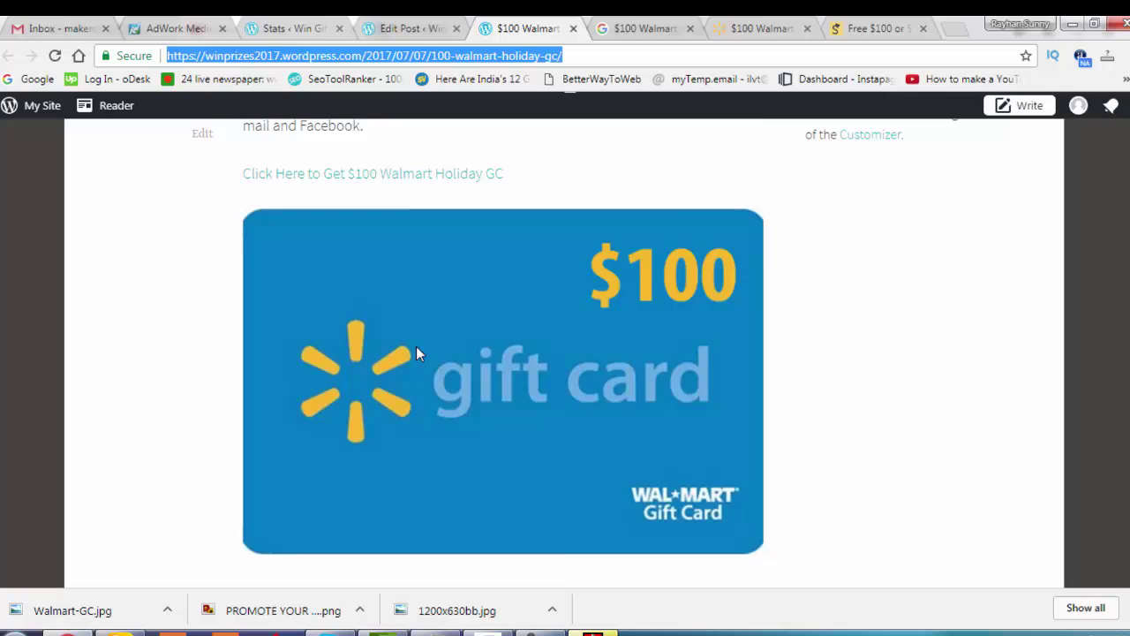
scroll(411, 278, up, 5)
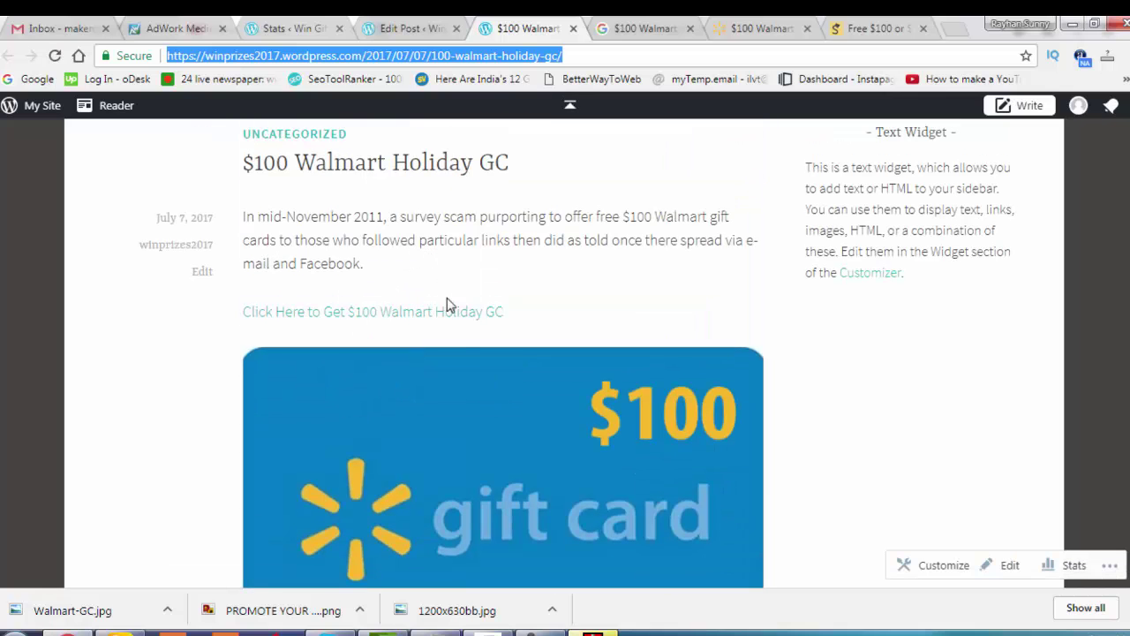
scroll(416, 436, up, 2)
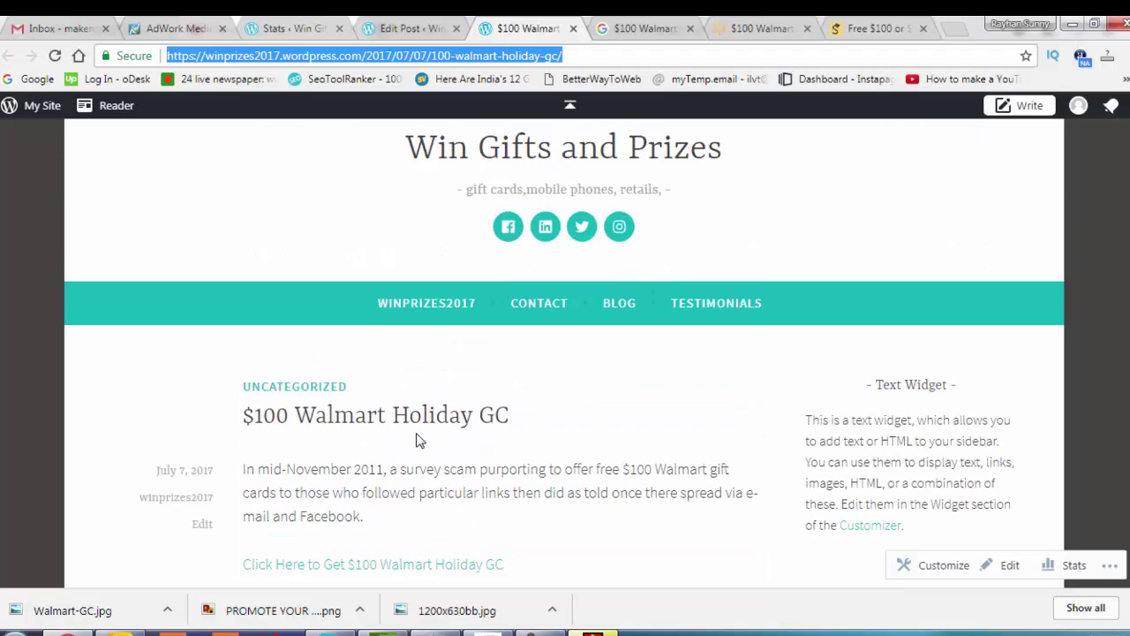
scroll(412, 429, down, 2)
drag(521, 320, 237, 309)
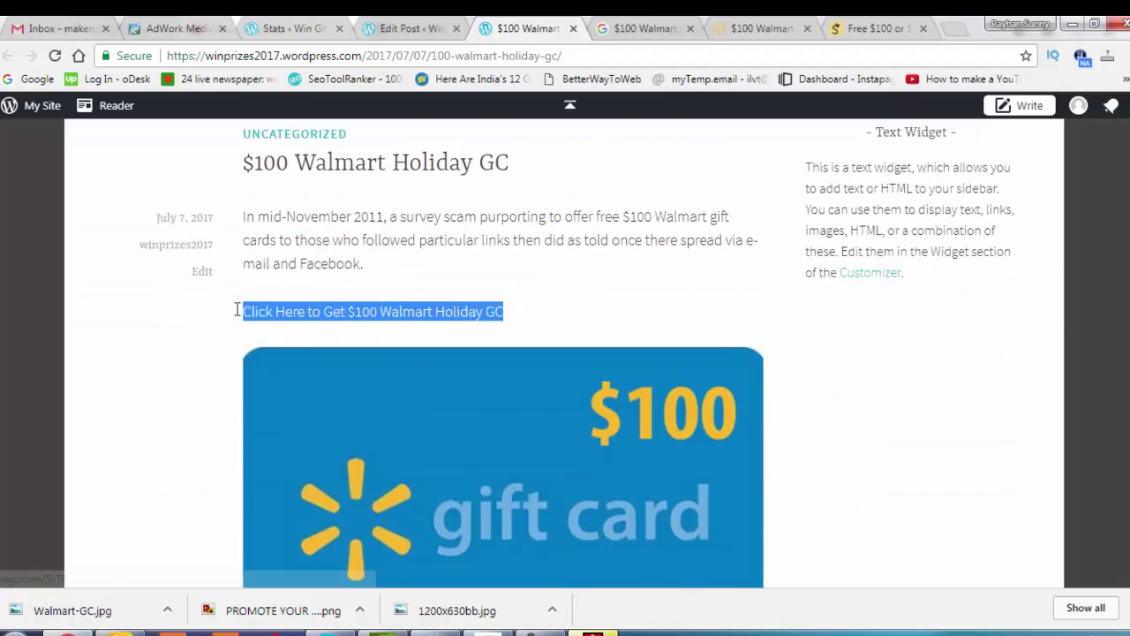
click(559, 325)
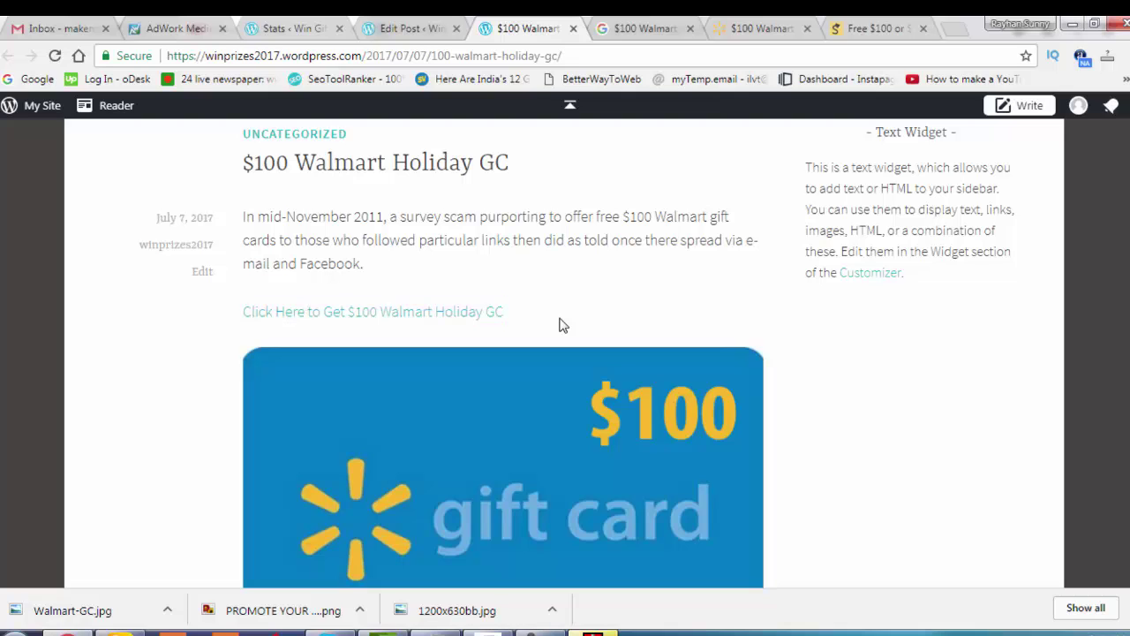